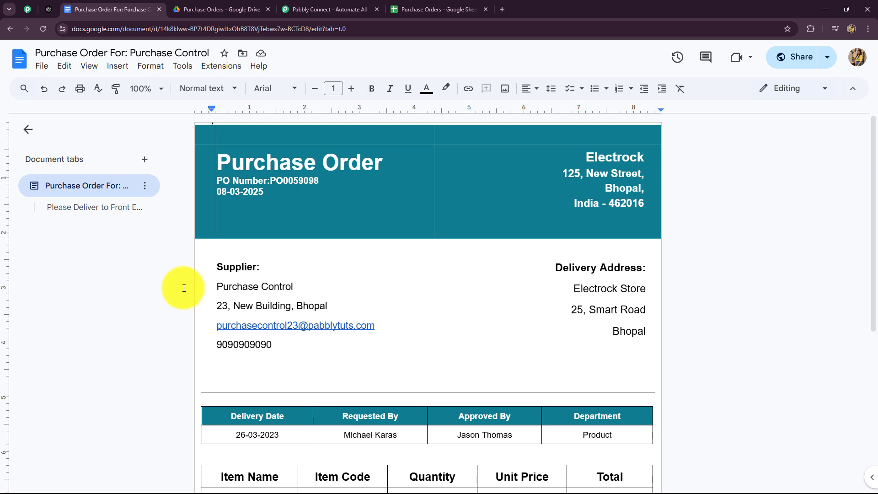
Step: Review the purchase order document's supplier, delivery and item details alongside the column headings of the Purchase Orders spreadsheet
scroll(183, 288, "down", 6)
scroll(184, 288, "up", 6)
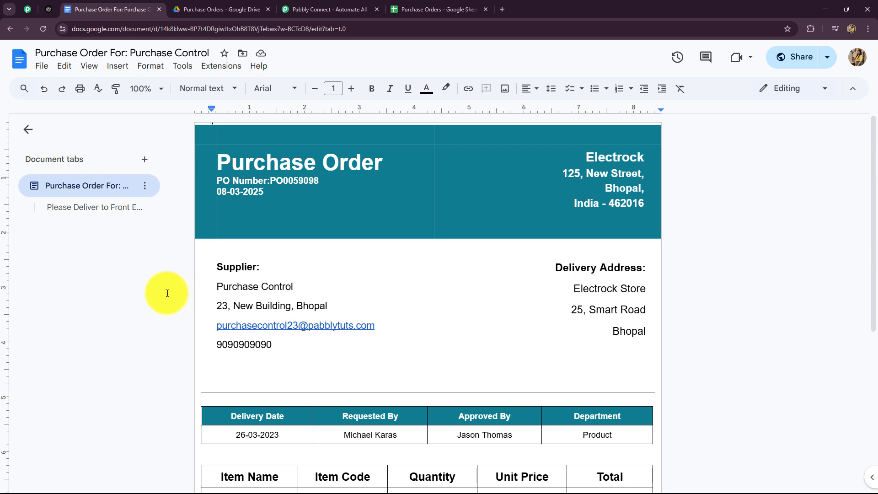
left_click(435, 10)
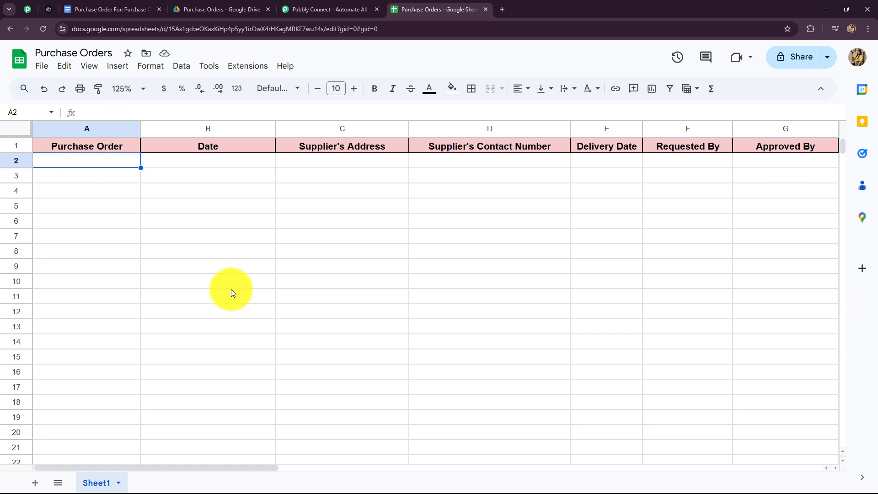
left_click(196, 9)
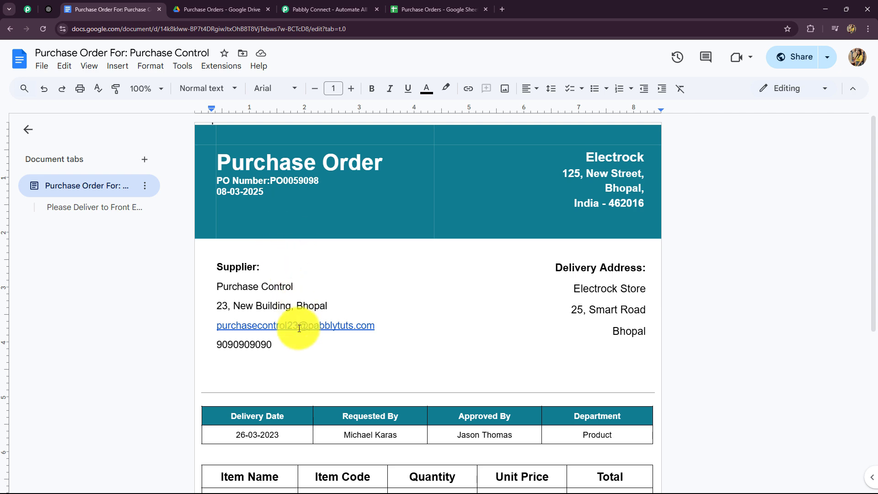
scroll(300, 329, "down", 4)
scroll(300, 329, "up", 2)
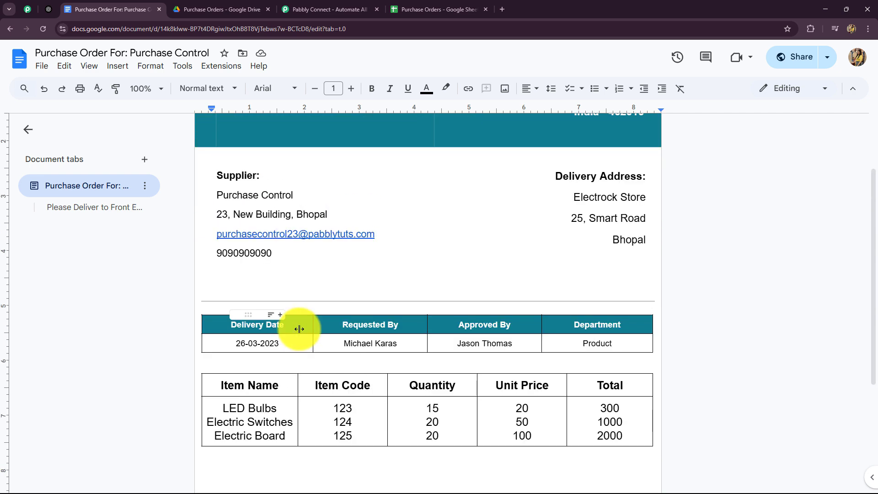
scroll(299, 329, "down", 2)
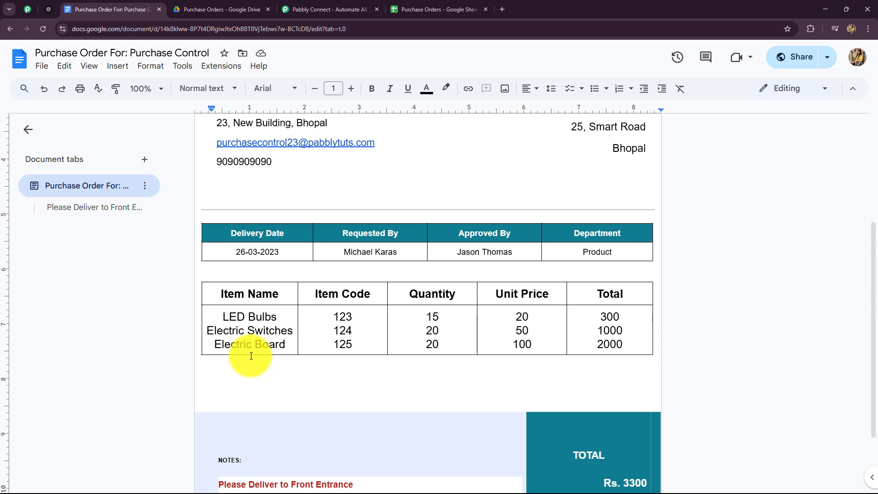
left_click(398, 9)
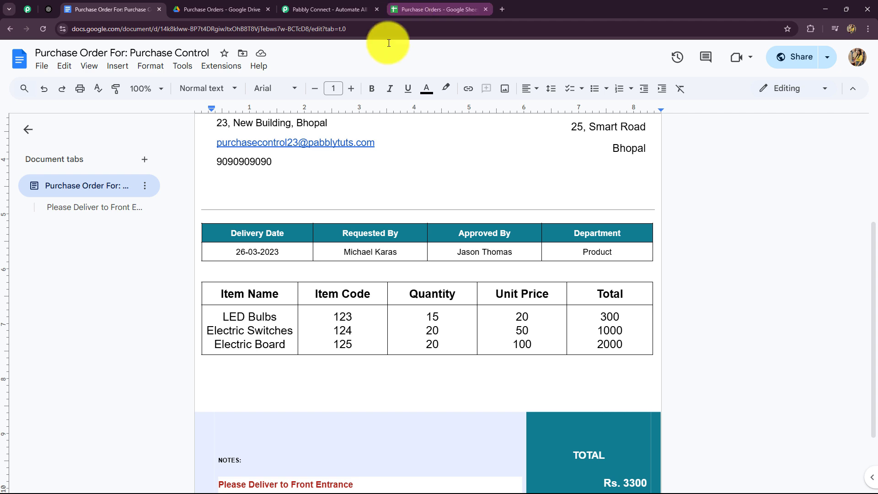
left_click_drag(169, 467, 152, 486)
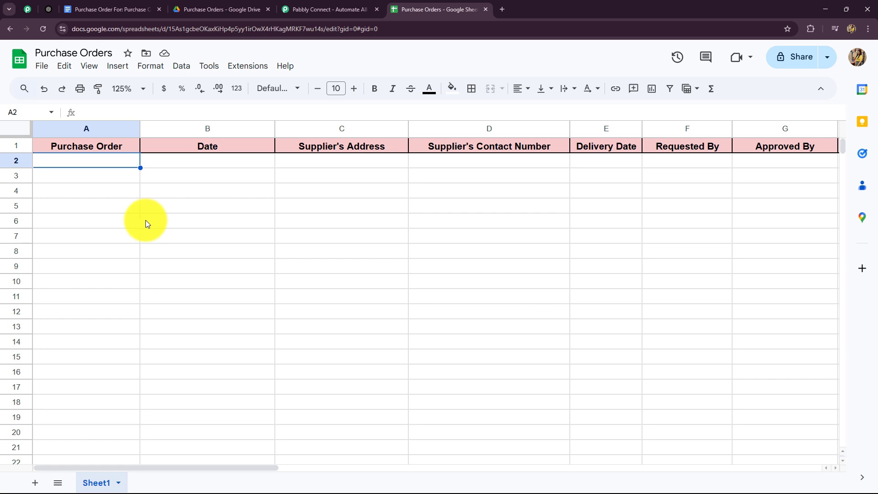
Step: View the Purchase Orders folder in Google Drive and the ChatGPT page, ending on the Purchase Orders spreadsheet
left_click(213, 9)
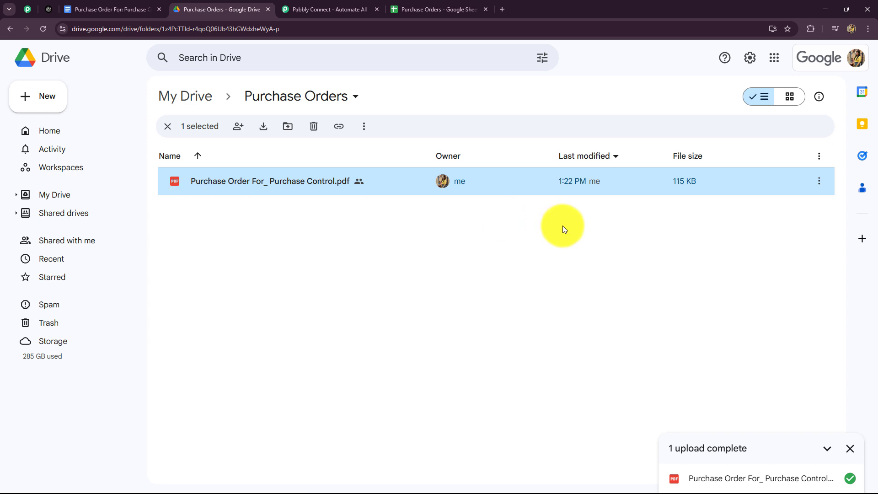
left_click(49, 9)
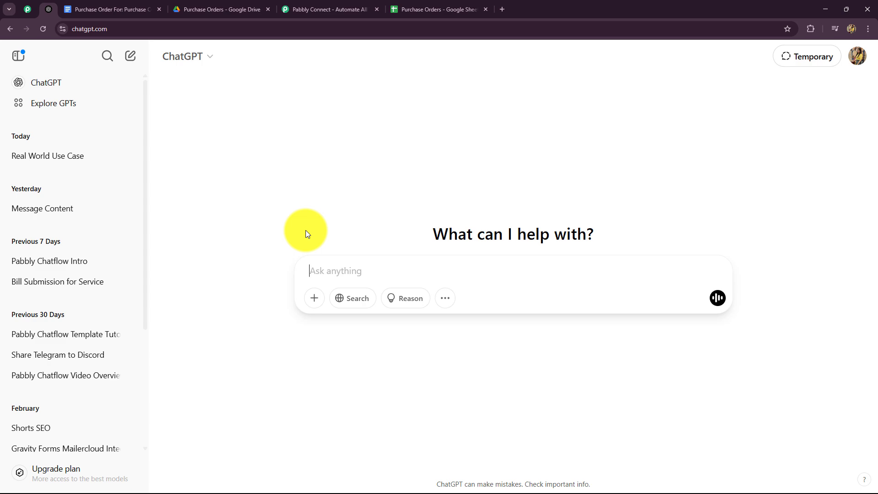
left_click(398, 9)
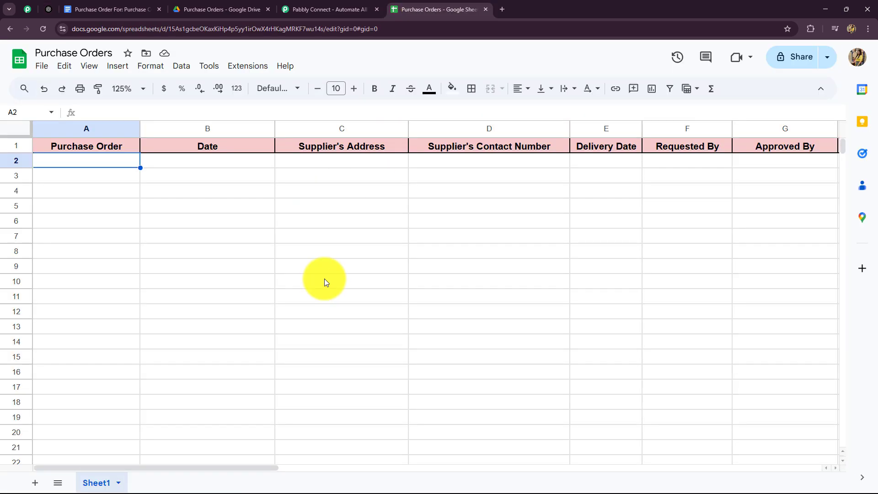
Step: Switch to the Pabbly Connect website and dismiss the lifetime offer pop-up
left_click(324, 9)
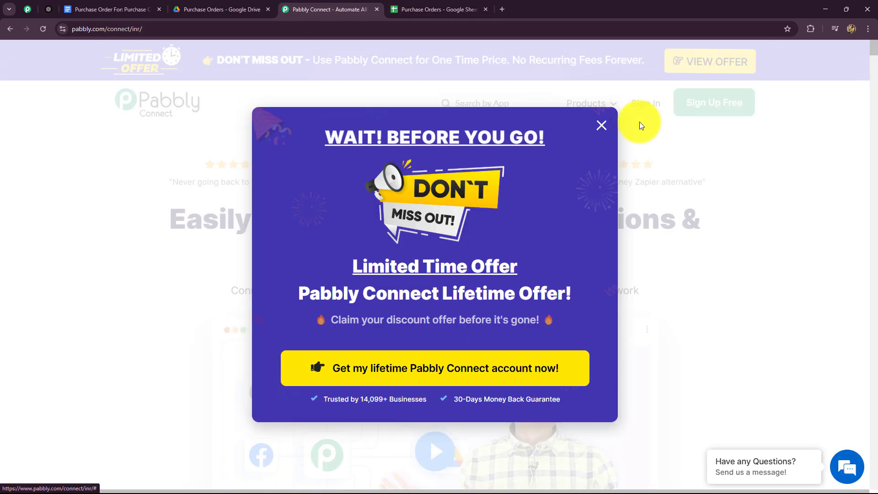
left_click(601, 126)
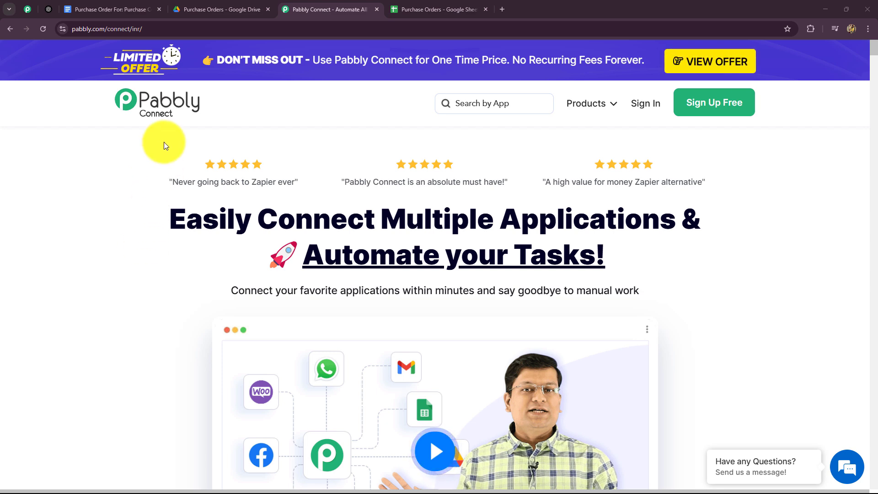
left_click(593, 102)
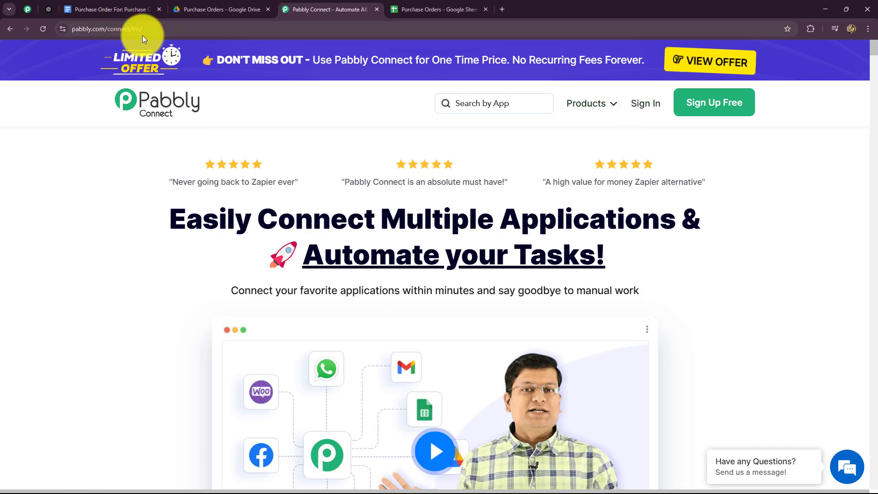
left_click(140, 32)
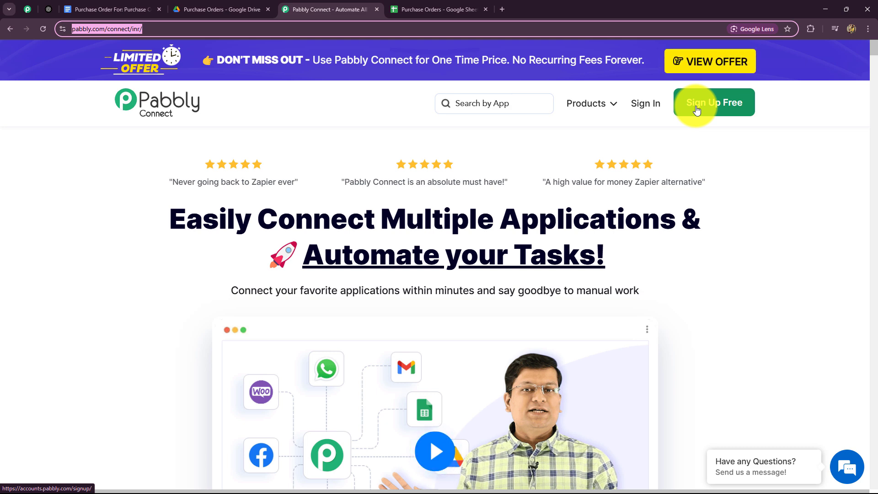
left_click(100, 174)
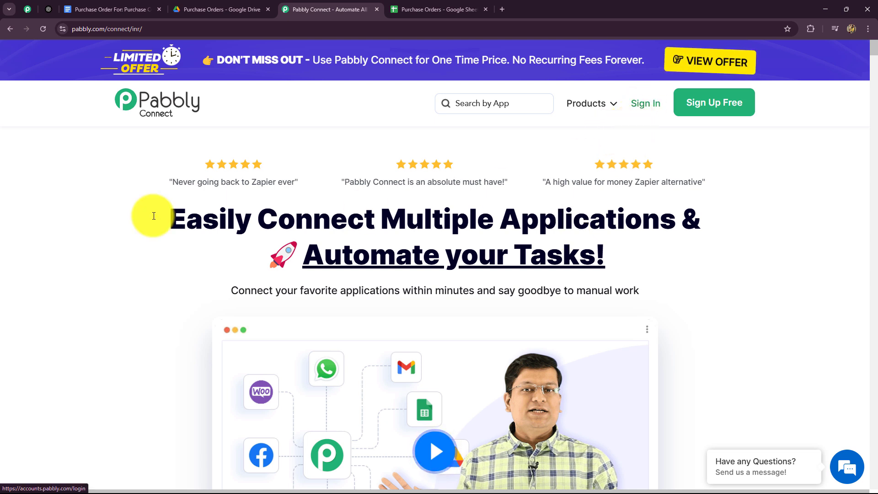
left_click_drag(51, 195, 723, 294)
left_click(720, 295)
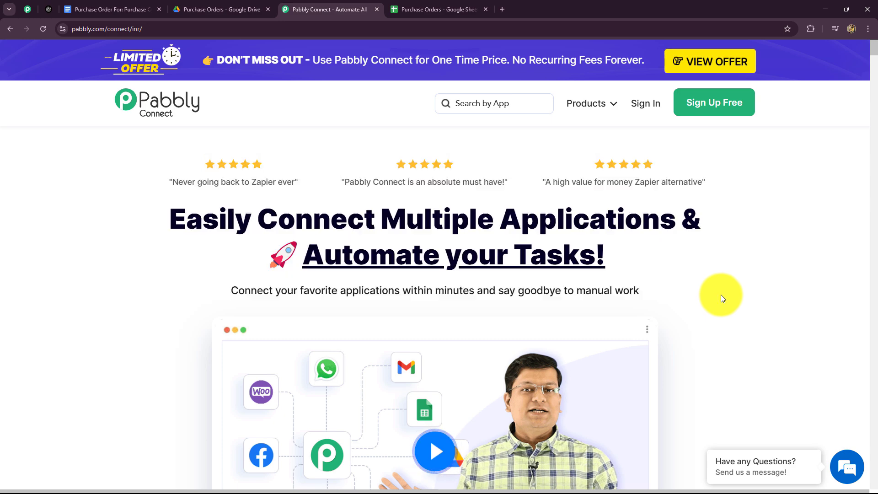
scroll(719, 294, "down", 10)
scroll(719, 294, "up", 10)
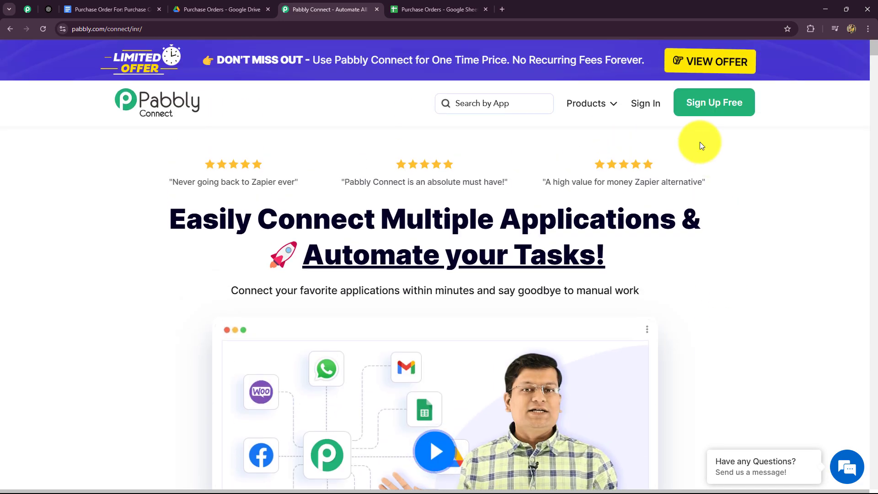
Step: Sign in to the existing Pabbly account and open Pabbly Connect from the list of all apps
left_click(336, 197)
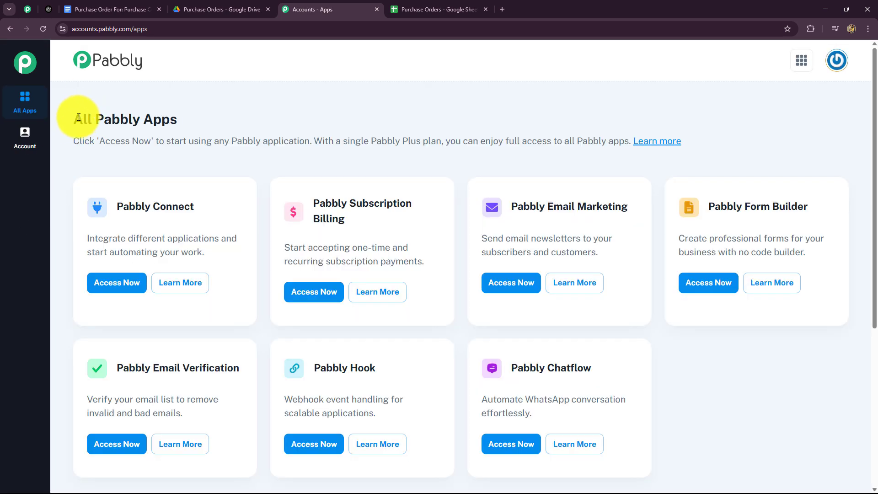
left_click_drag(74, 113, 253, 141)
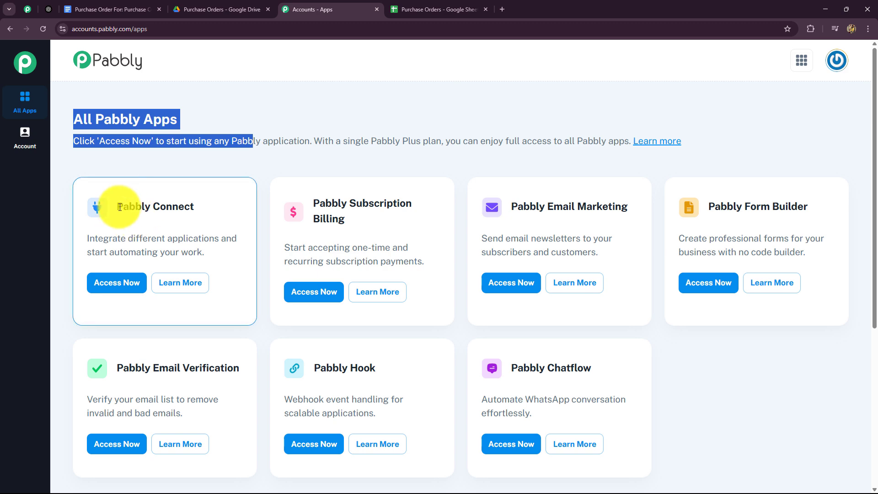
left_click_drag(112, 206, 236, 218)
left_click(117, 283)
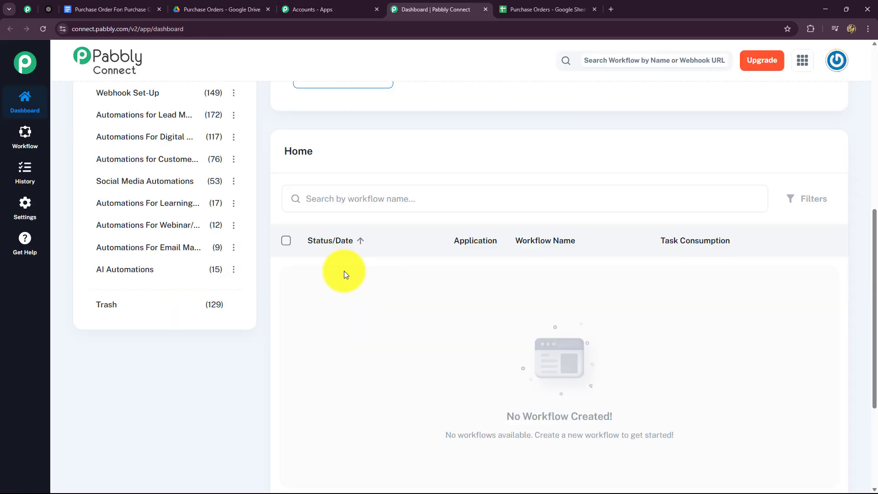
Step: Look over the Pabbly Connect dashboard, including the task statistics, folders and workflow list
scroll(343, 270, "up", 8)
scroll(345, 272, "down", 10)
scroll(344, 272, "down", 2)
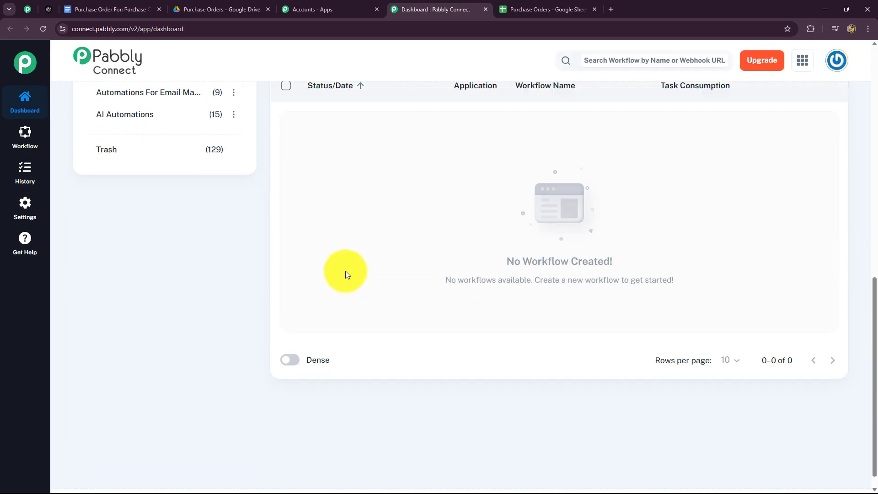
scroll(357, 262, "up", 9)
scroll(357, 262, "up", 2)
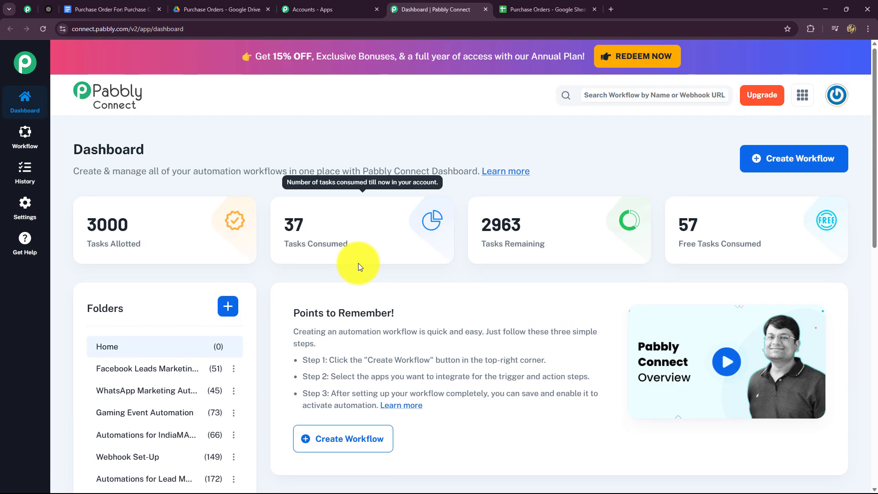
scroll(358, 263, "down", 8)
scroll(359, 263, "up", 8)
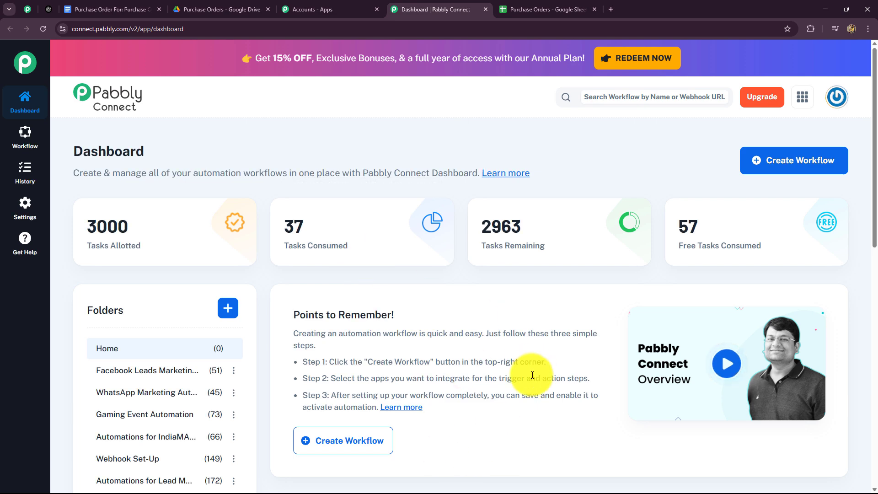
scroll(532, 374, "down", 4)
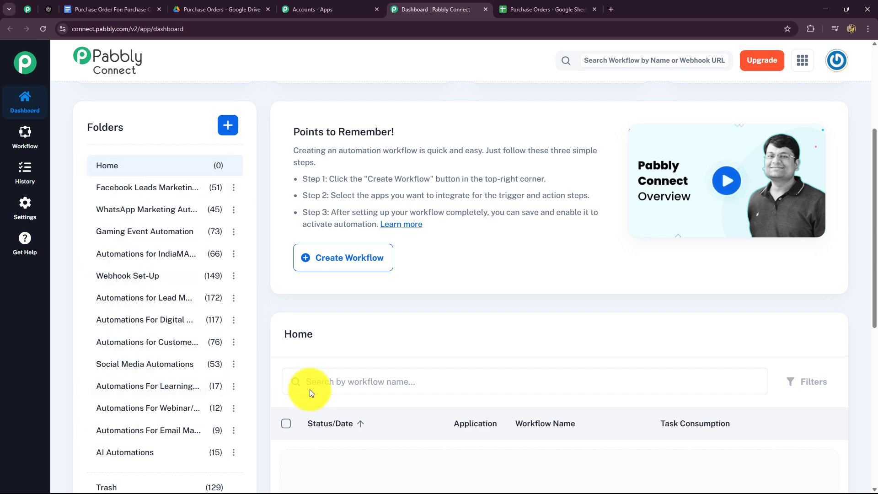
scroll(304, 386, "up", 4)
Step: Start a new workflow named "Extract Supplier Purchase Order Details (Product, Quantity, Price) to Google Sheets"
left_click(789, 163)
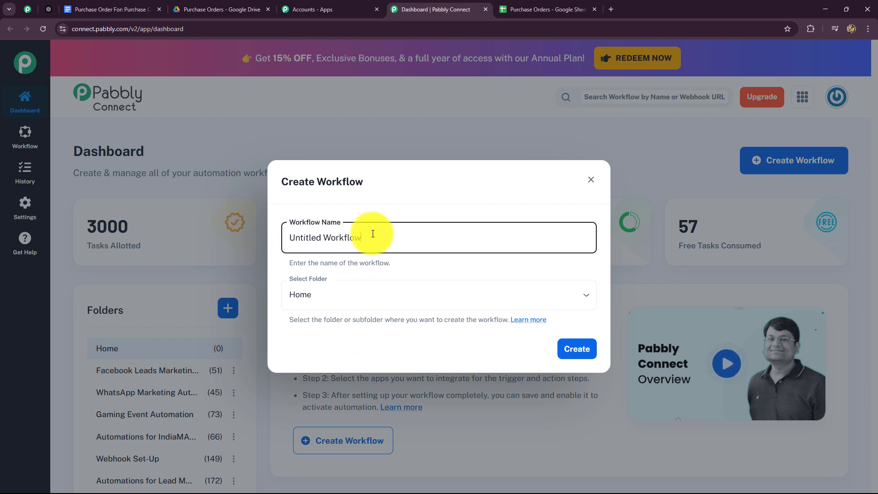
left_click_drag(368, 237, 246, 259)
key("BackSpace")
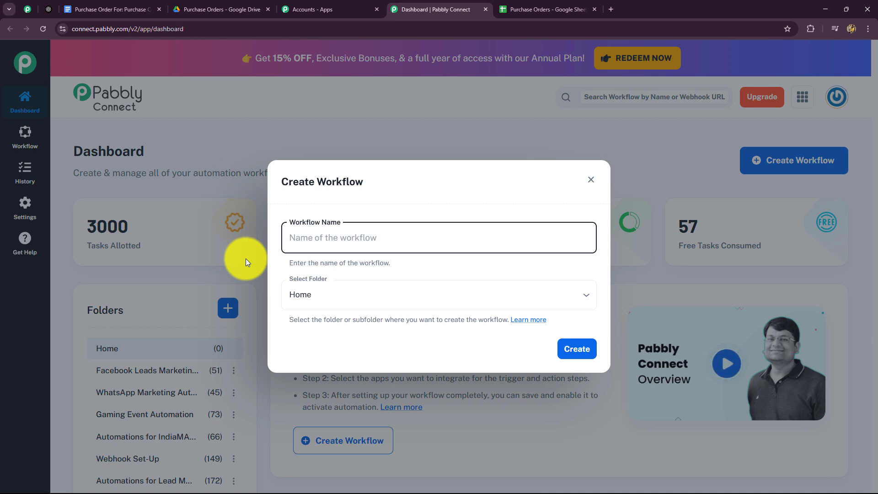
type("Extract Supplier Purchase Order Details (Product, Quantity, Price) to Google")
left_click_drag(290, 238, 603, 249)
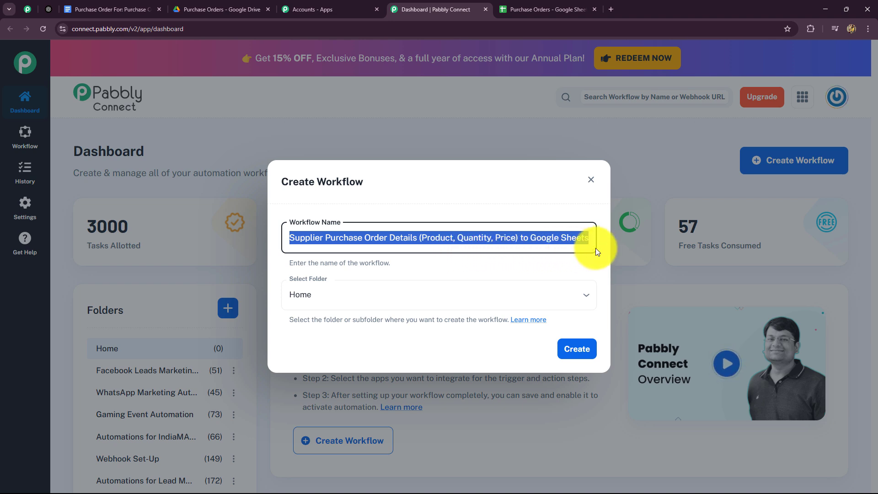
Step: Choose the AI Automations folder for the workflow and create it
left_click(435, 297)
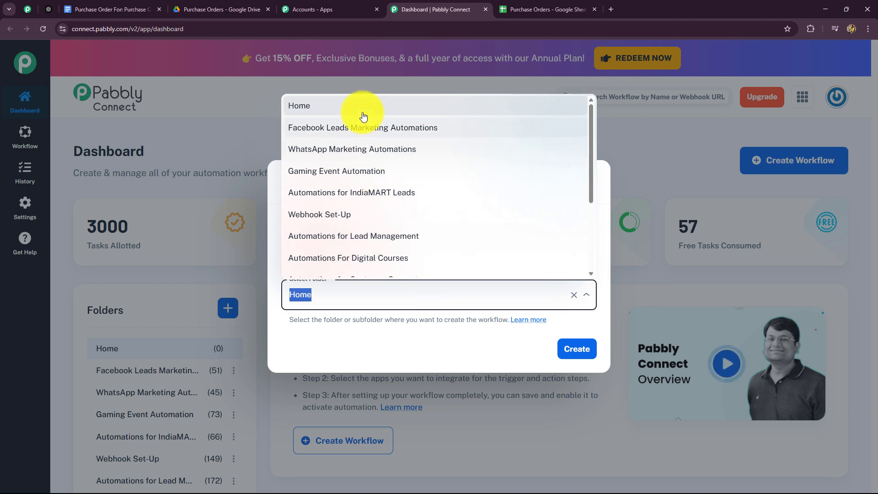
scroll(372, 229, "down", 3)
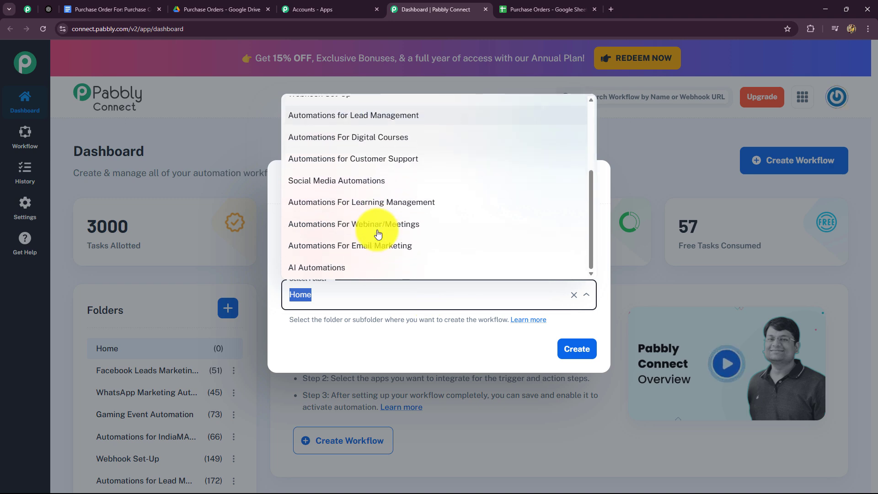
scroll(376, 230, "up", 3)
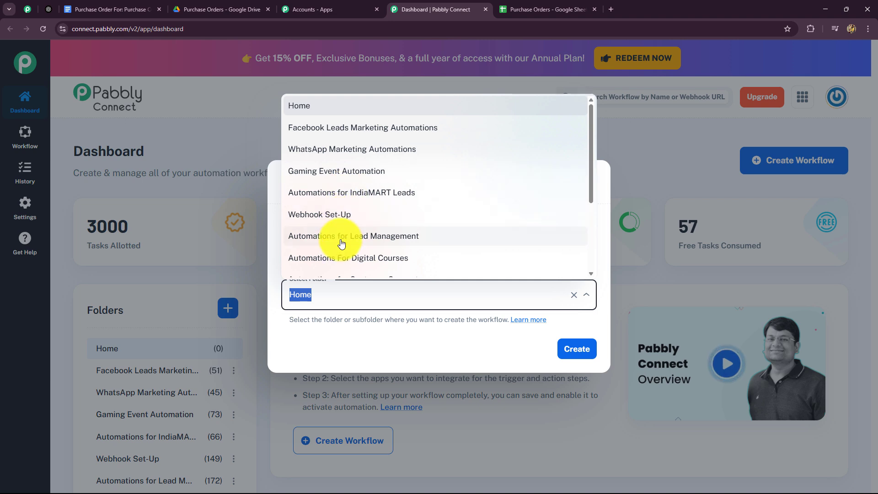
scroll(341, 242, "down", 3)
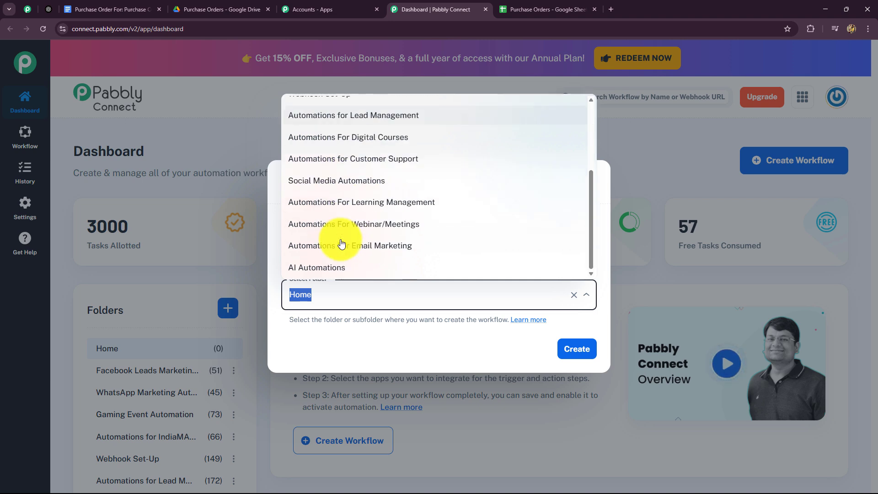
left_click(328, 269)
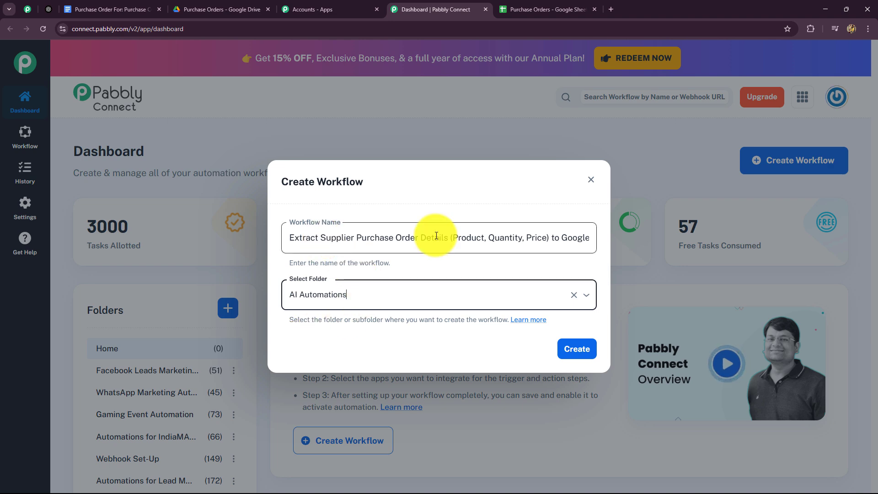
left_click(576, 349)
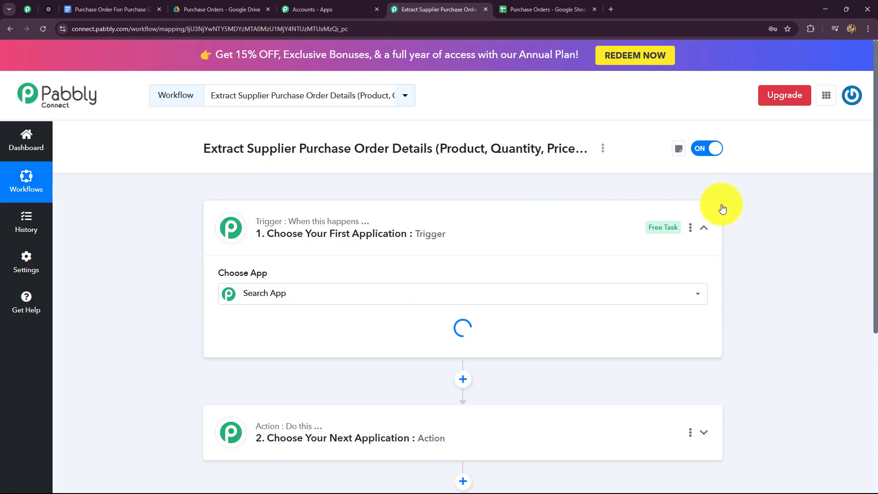
Step: Collapse the workflow's trigger step and view the Purchase Orders folder in Google Drive
left_click(706, 229)
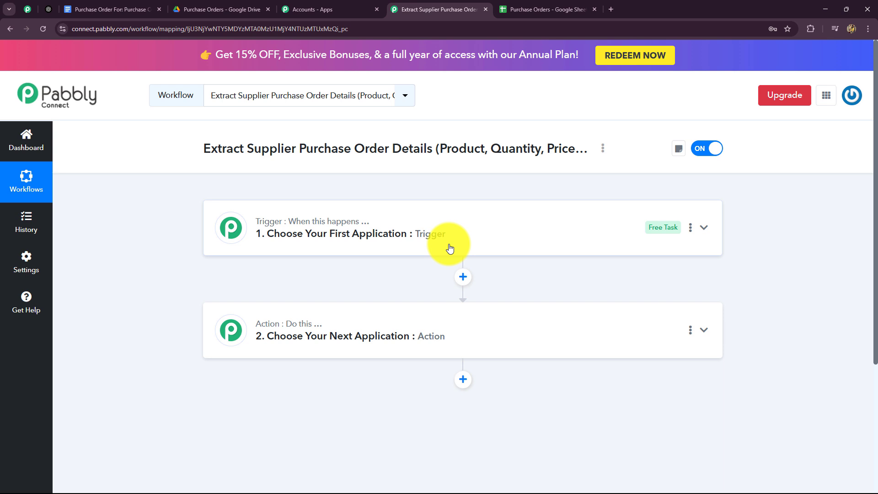
left_click(221, 12)
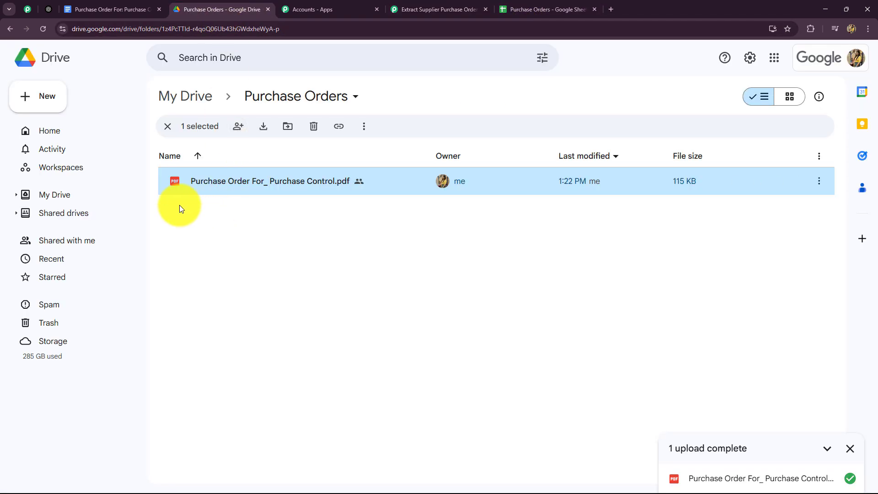
Step: Search the trigger applications for "Googl" and choose Google Drive as the workflow's trigger app
left_click(438, 10)
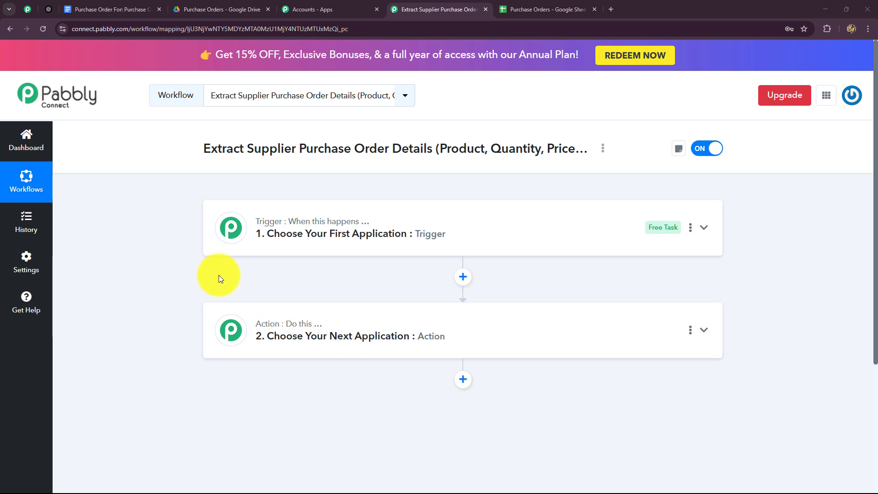
left_click(233, 11)
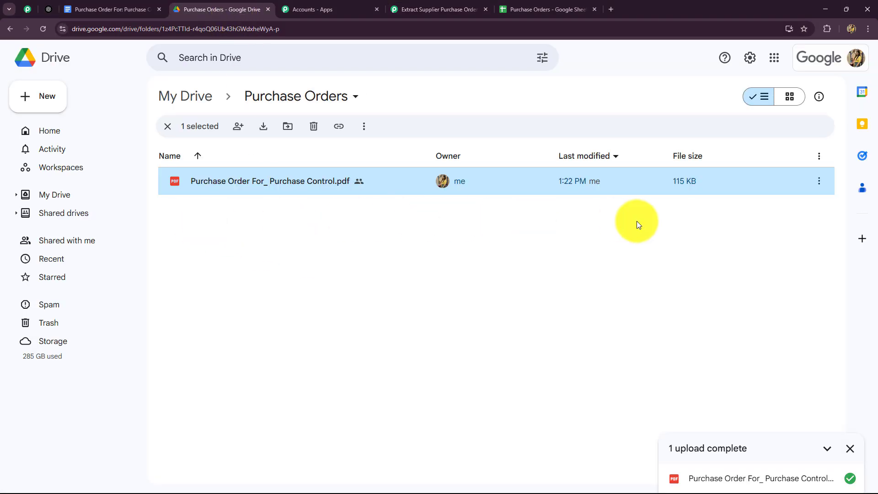
left_click(433, 8)
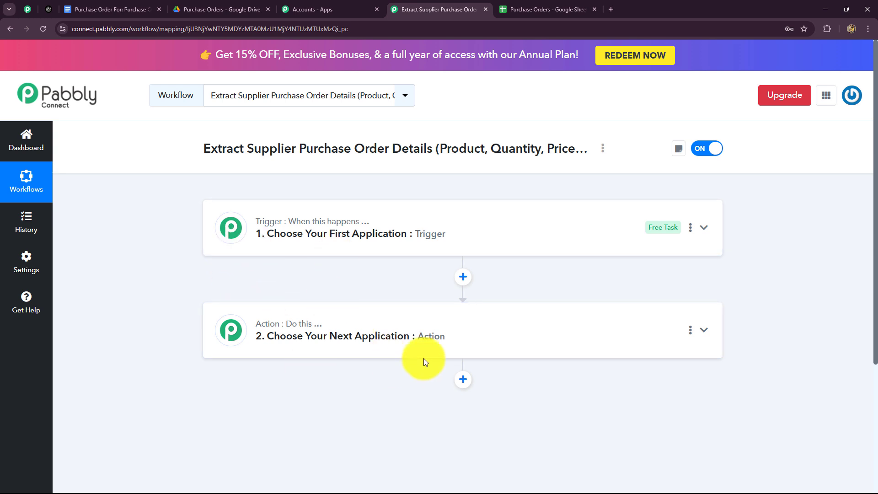
left_click(231, 224)
scroll(182, 241, "down", 2)
left_click(240, 201)
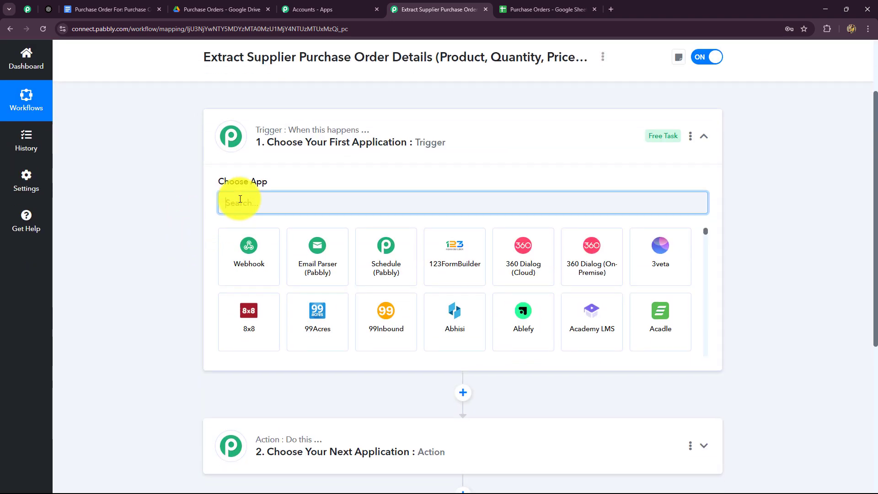
left_click(223, 9)
left_click(439, 10)
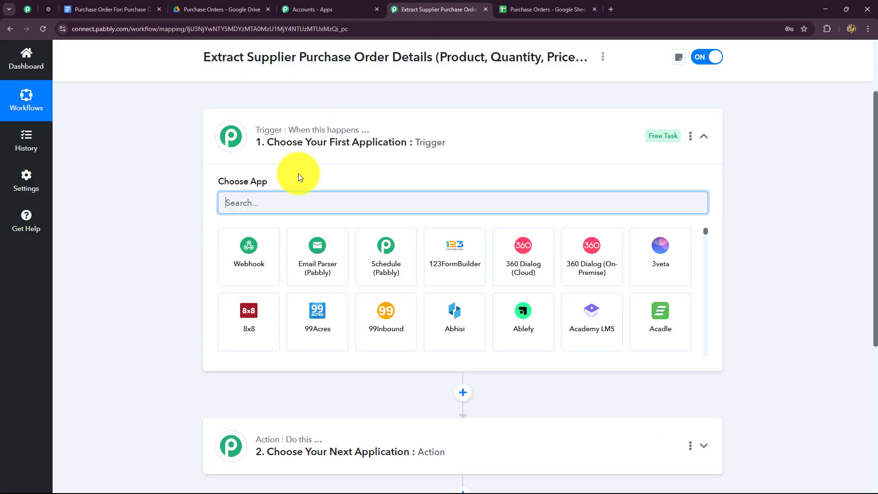
type("Googl")
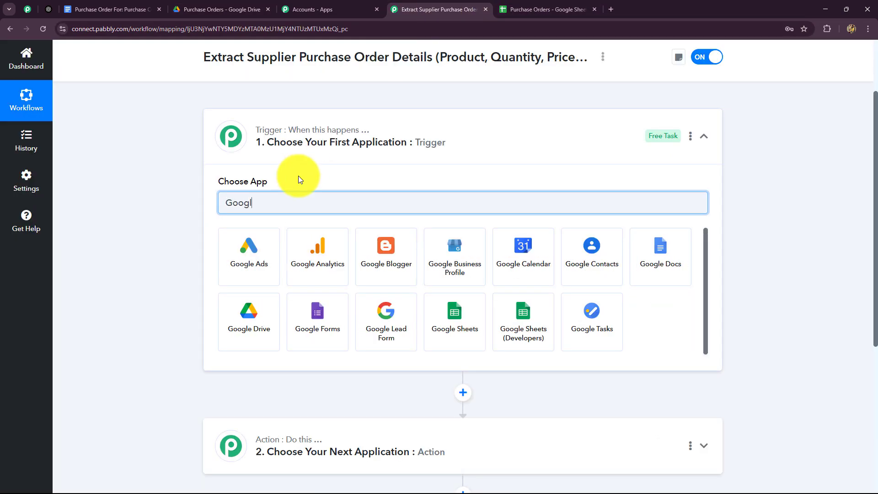
left_click(272, 328)
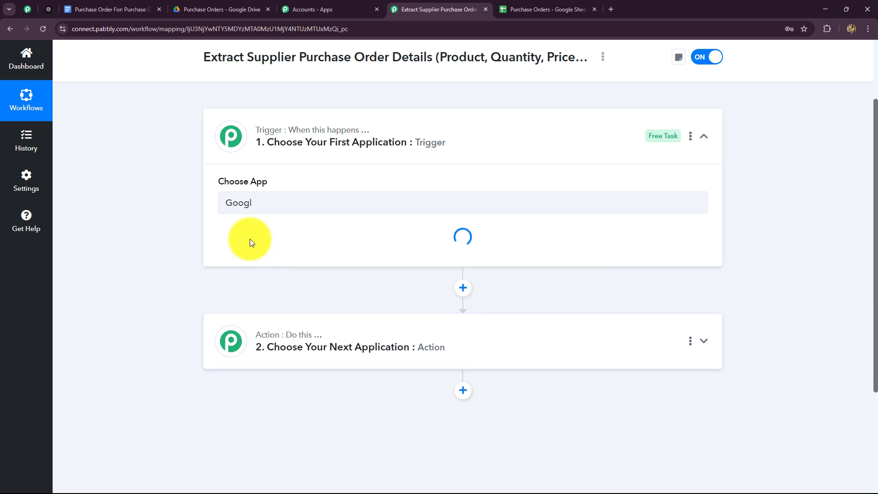
Step: Set the Google Drive trigger event to New File in Specific Folder
left_click(250, 247)
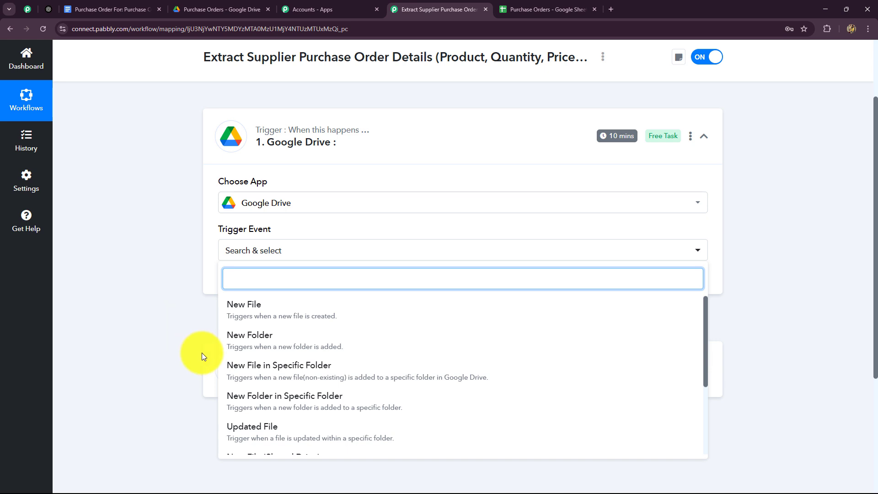
scroll(266, 366, "down", 1)
scroll(273, 386, "up", 1)
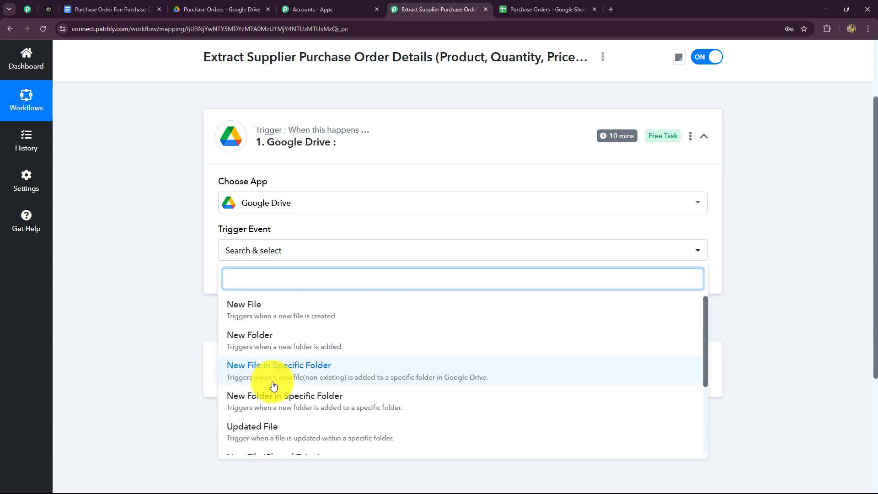
left_click(224, 9)
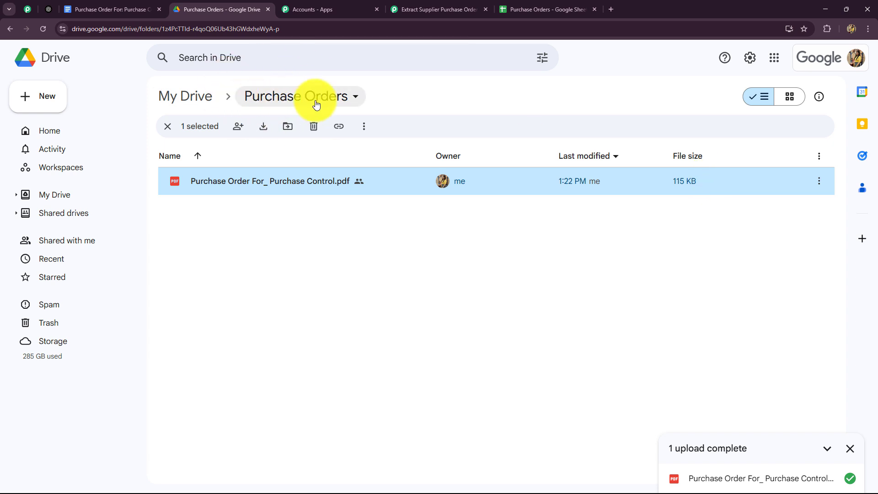
left_click(446, 8)
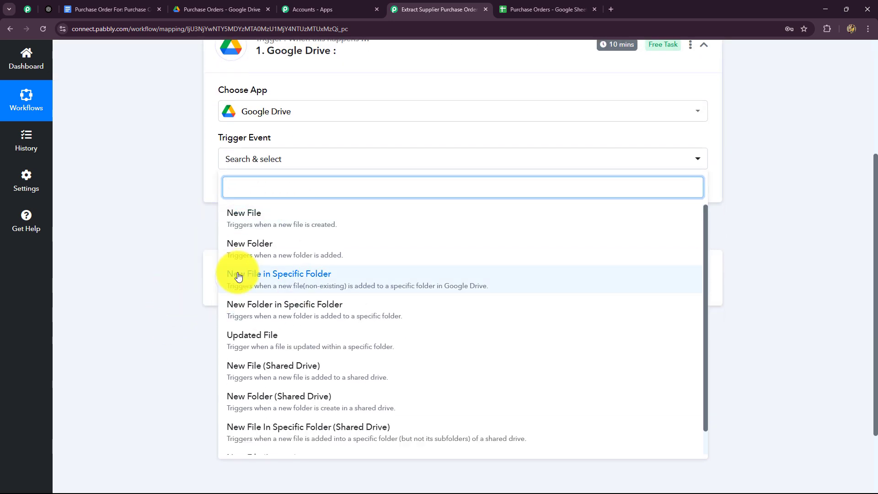
left_click(305, 283)
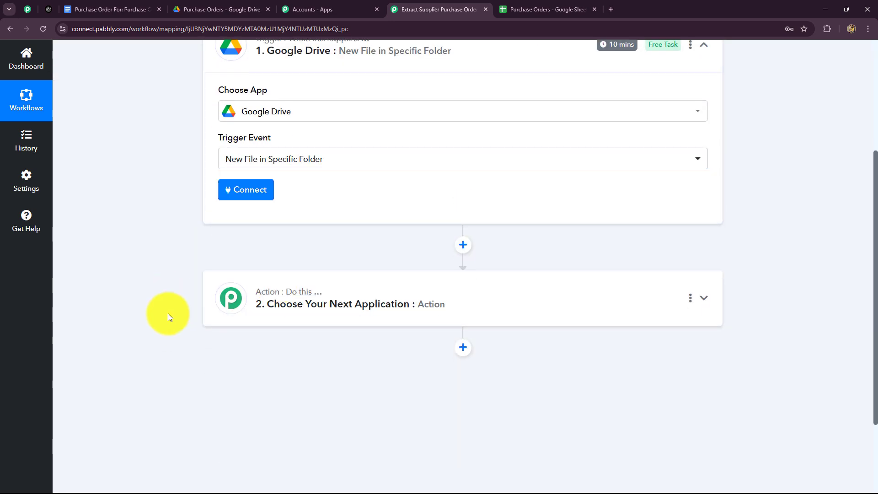
Step: Authorize the Google Drive trigger through a new connection, choosing the Google account and allowing Pabbly Connect Drive access
scroll(167, 302, "up", 4)
scroll(165, 306, "down", 2)
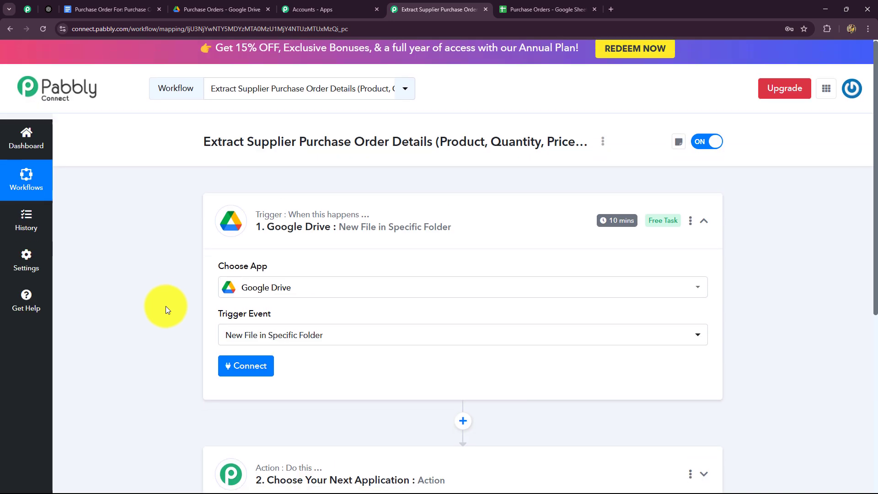
left_click(202, 6)
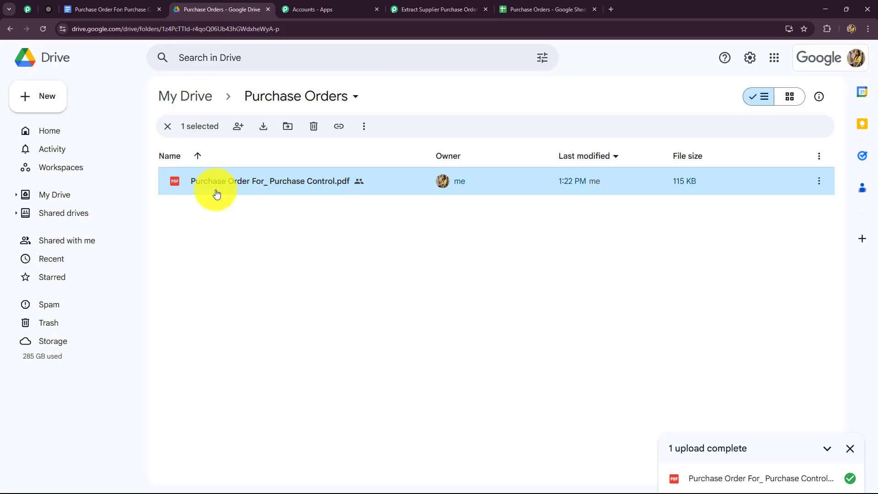
left_click(412, 4)
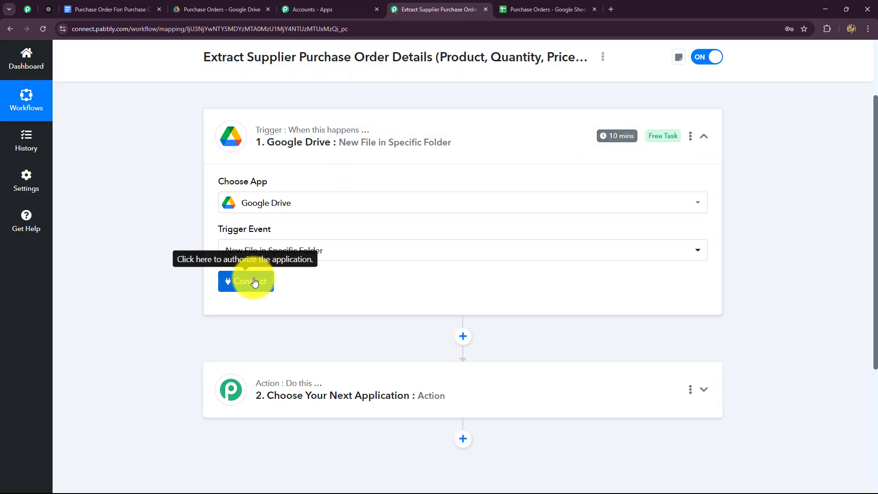
left_click(214, 7)
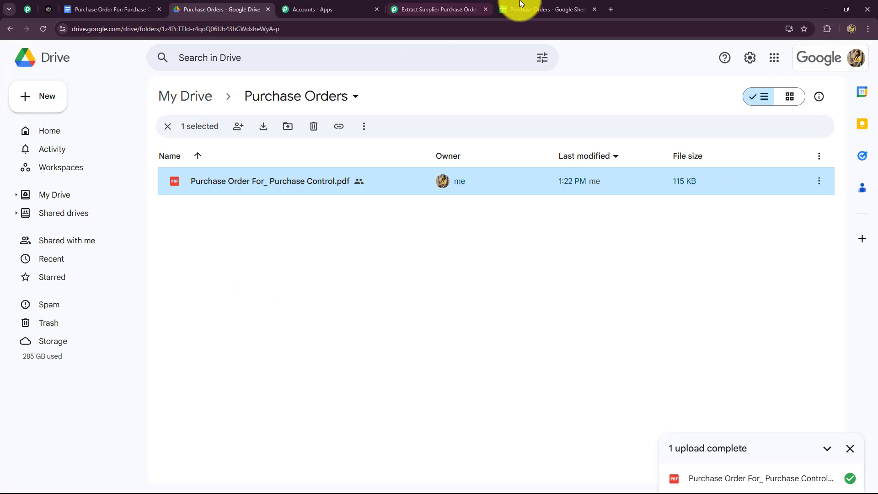
left_click(442, 9)
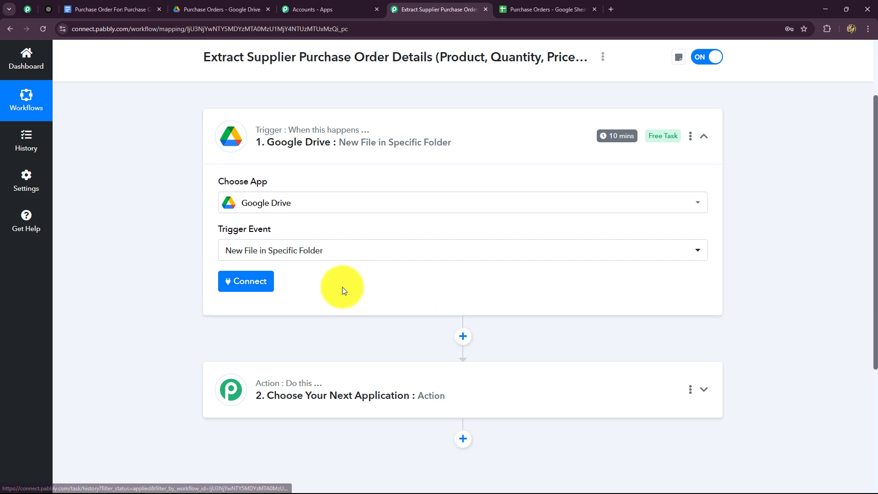
left_click(270, 283)
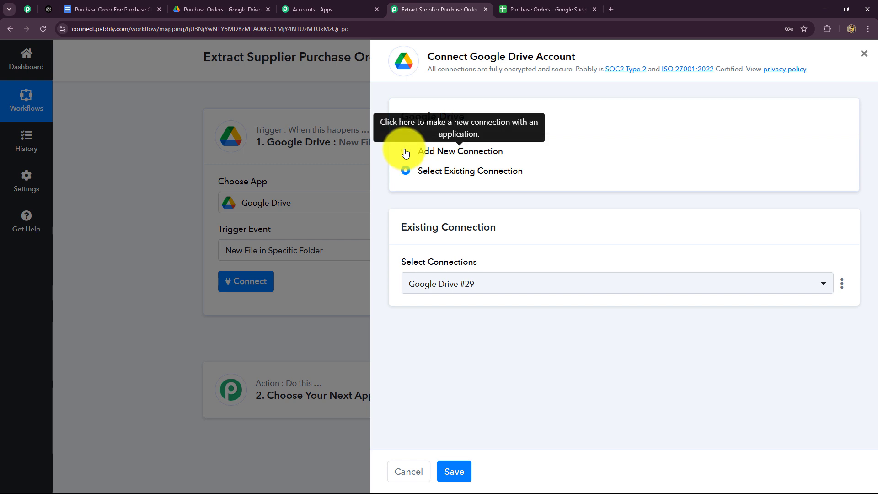
left_click(404, 151)
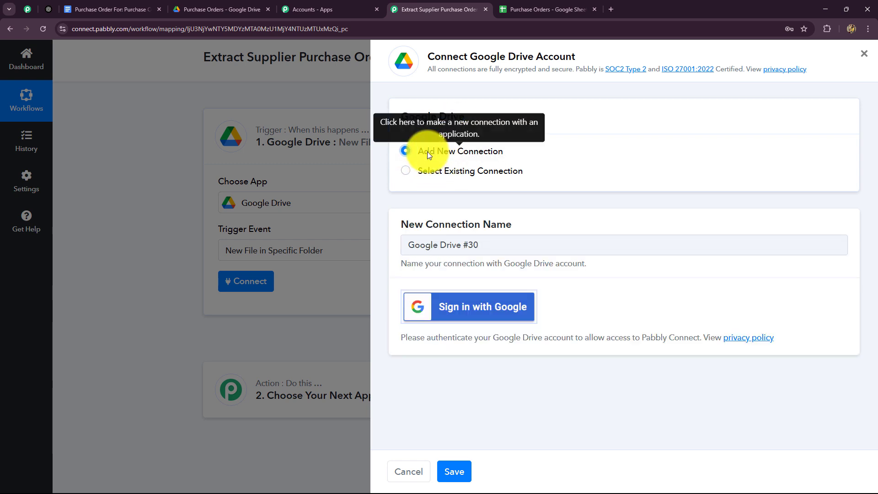
left_click(459, 304)
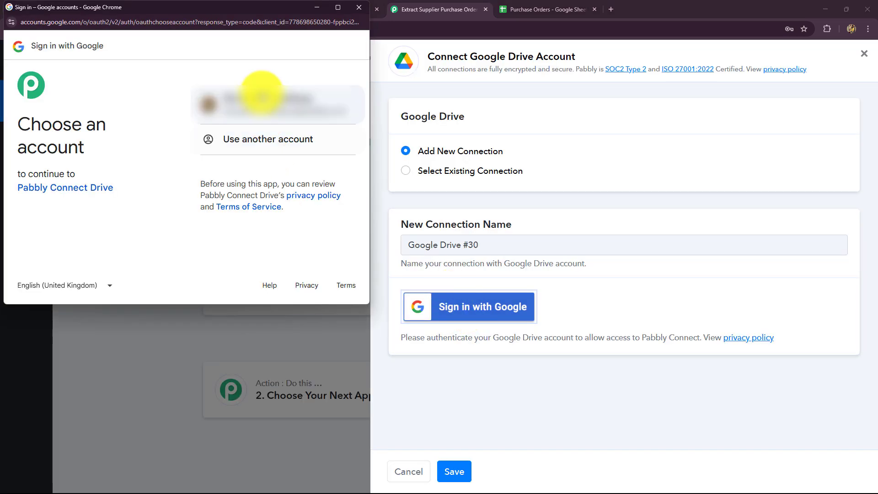
left_click(262, 96)
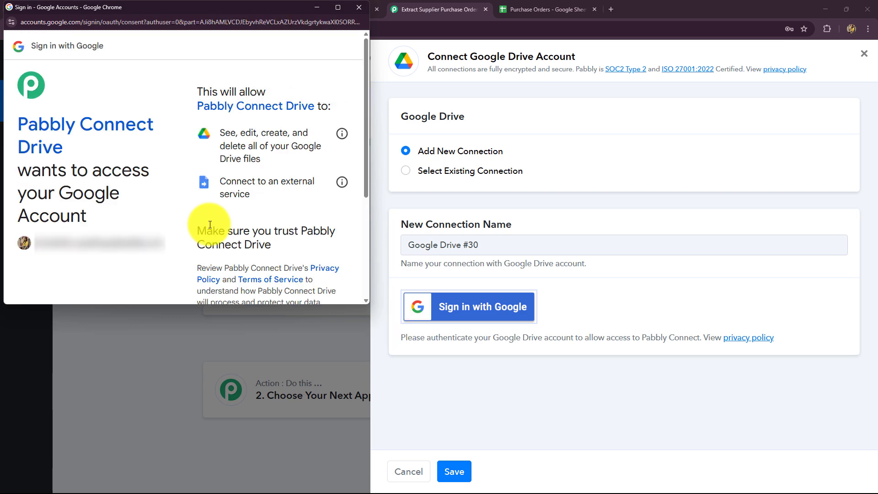
scroll(210, 224, "down", 4)
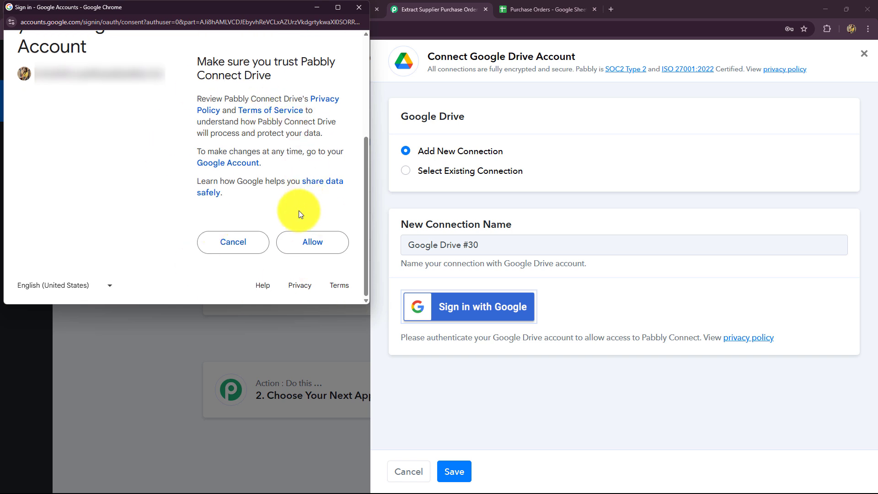
left_click(293, 252)
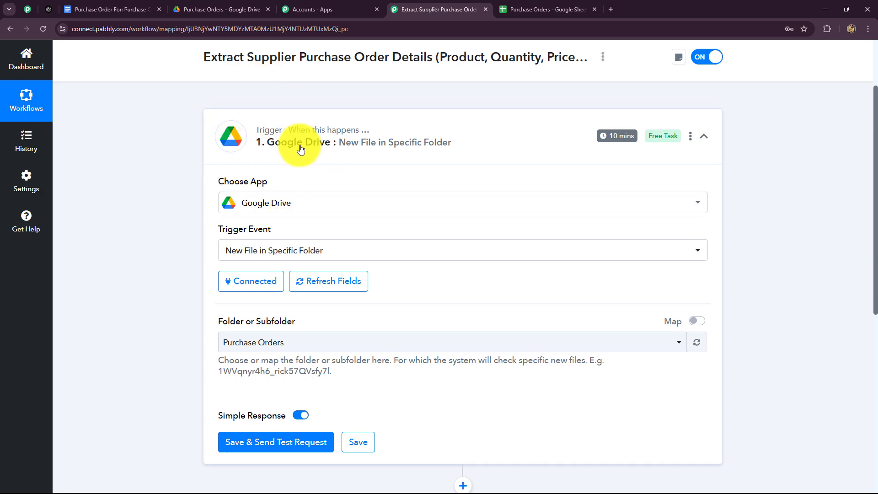
Step: Check the trigger's Purchase Orders folder against Google Drive, save the trigger and send a test request
scroll(423, 328, "down", 3)
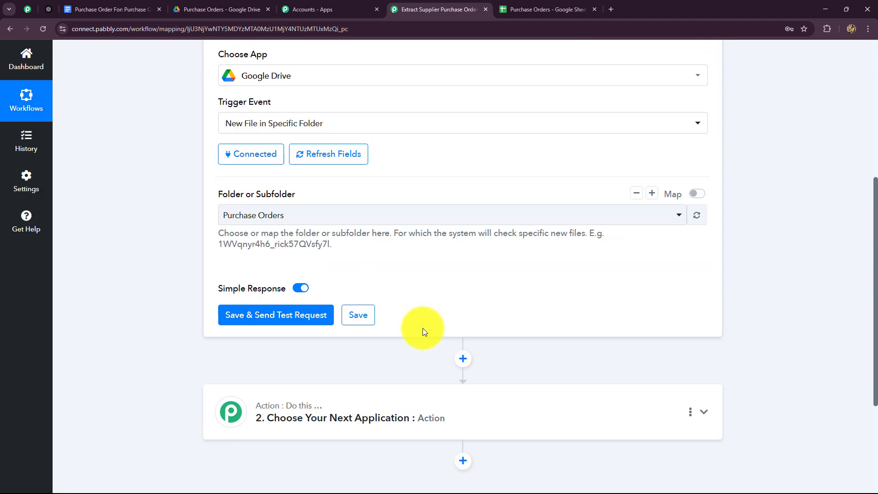
scroll(422, 328, "up", 3)
scroll(422, 327, "down", 2)
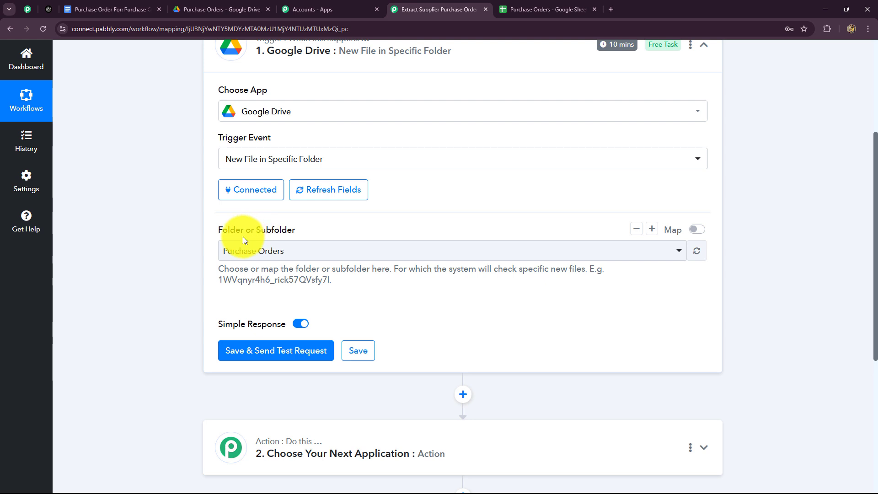
left_click(201, 5)
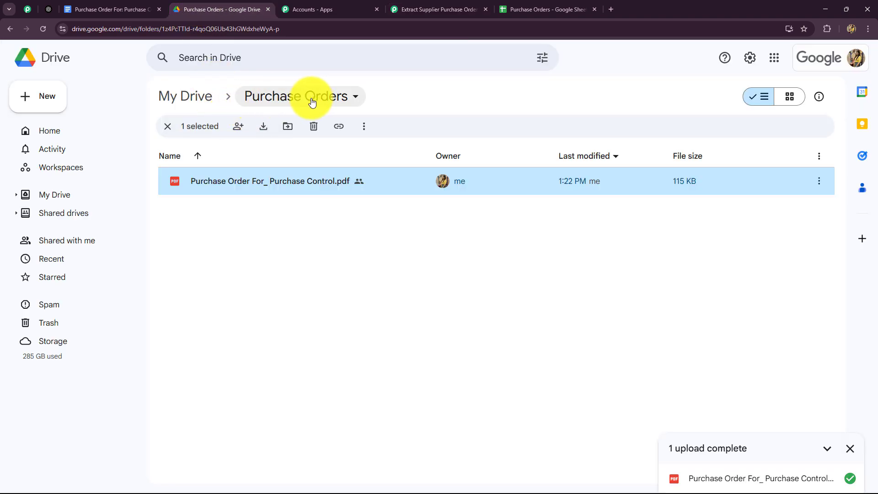
left_click(457, 9)
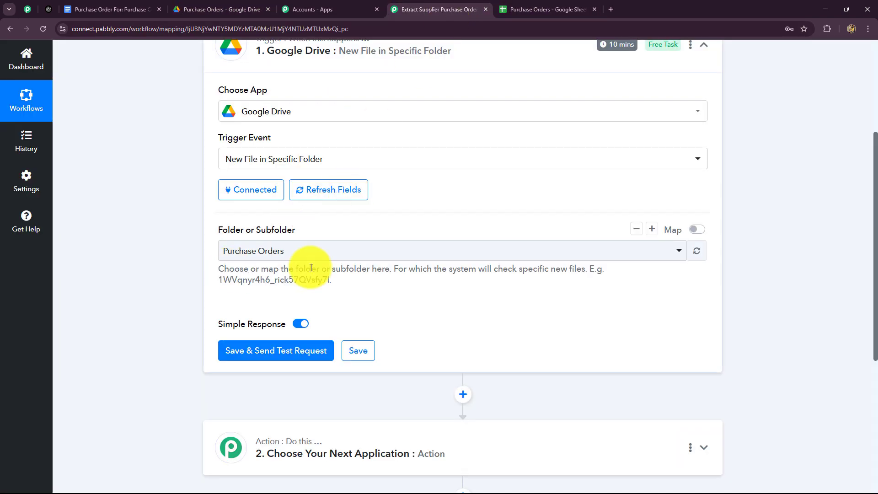
scroll(338, 260, "down", 2)
left_click(237, 10)
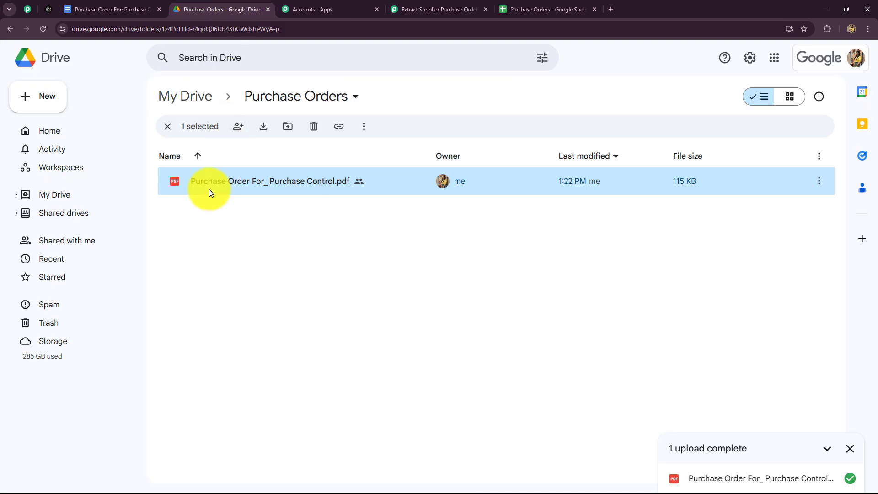
left_click(466, 9)
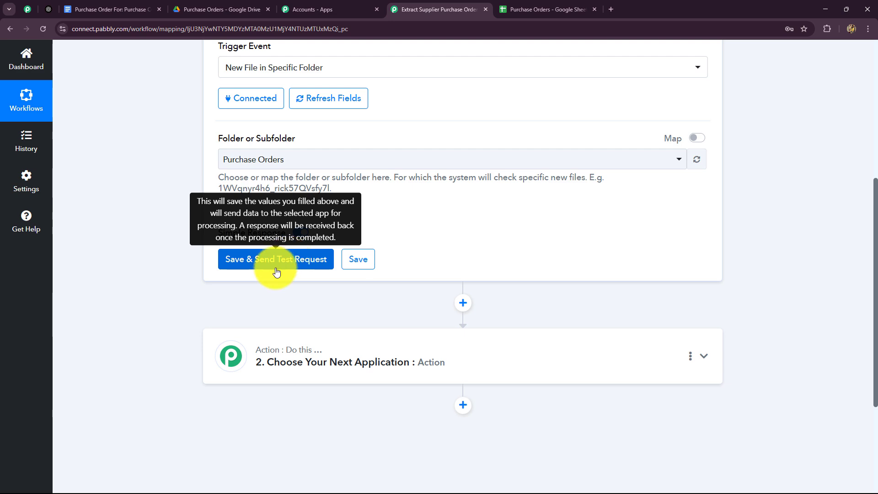
left_click(290, 262)
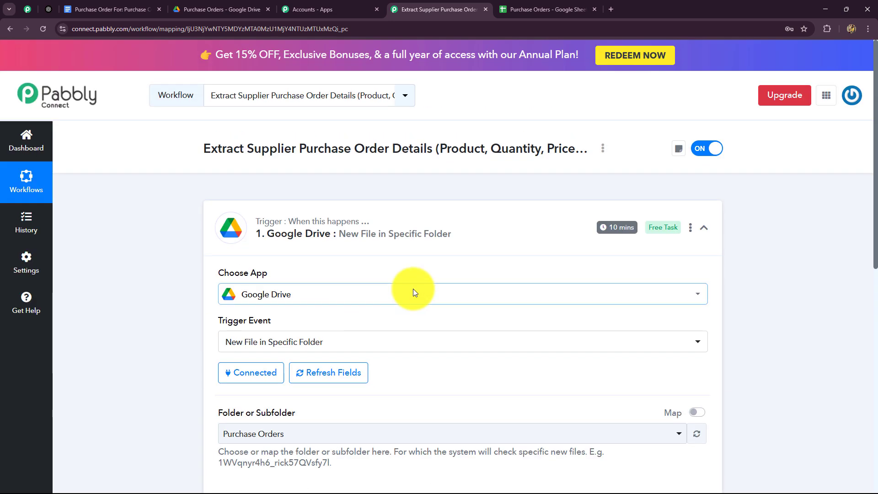
Step: Look at the trigger's polling interval, the Purchase Orders folder in Drive and the trigger step's additional options
scroll(402, 270, "down", 2)
mouse_move(620, 136)
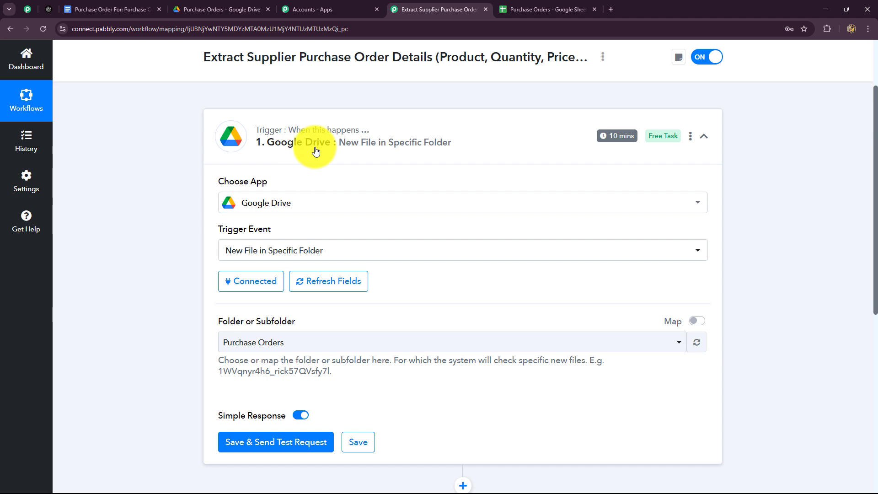
left_click(220, 12)
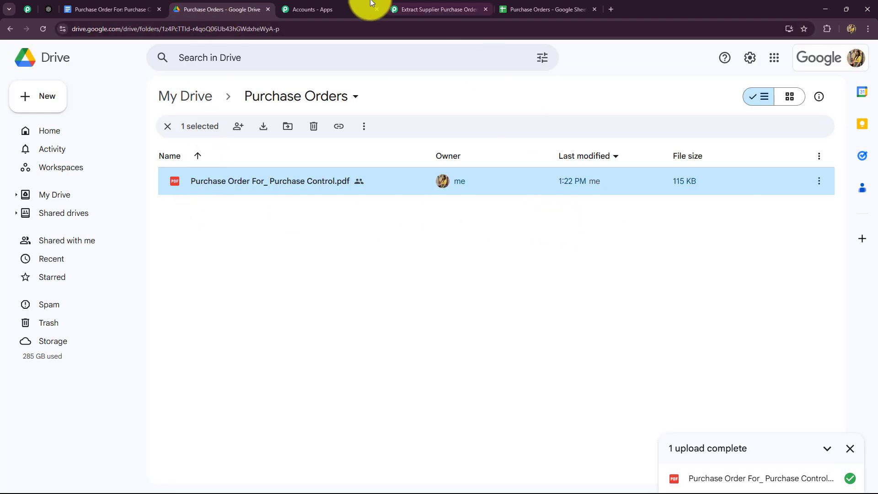
left_click(414, 6)
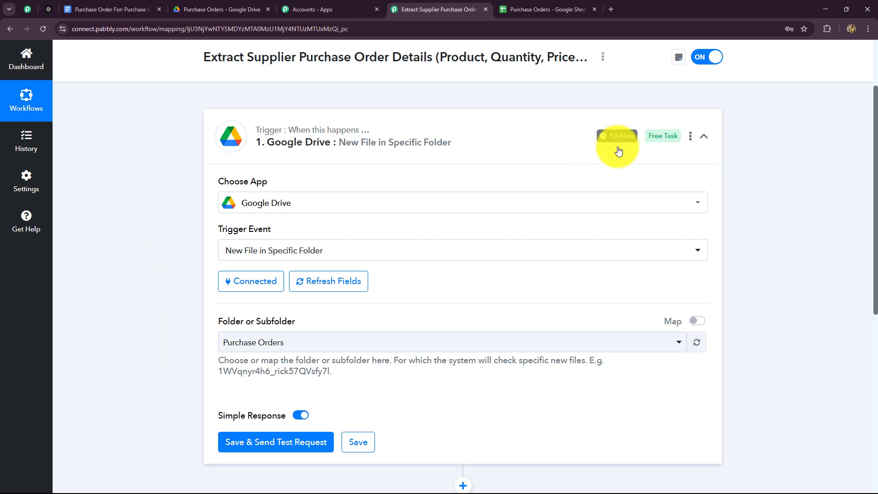
left_click(691, 137)
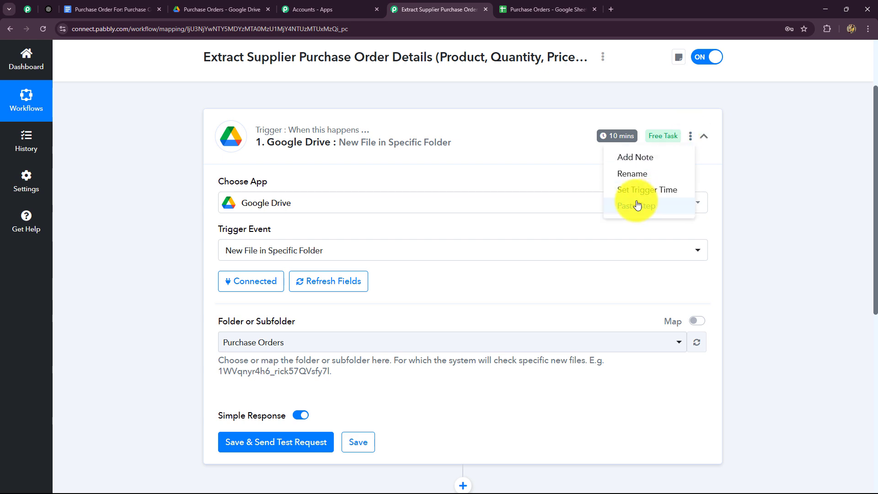
left_click(759, 187)
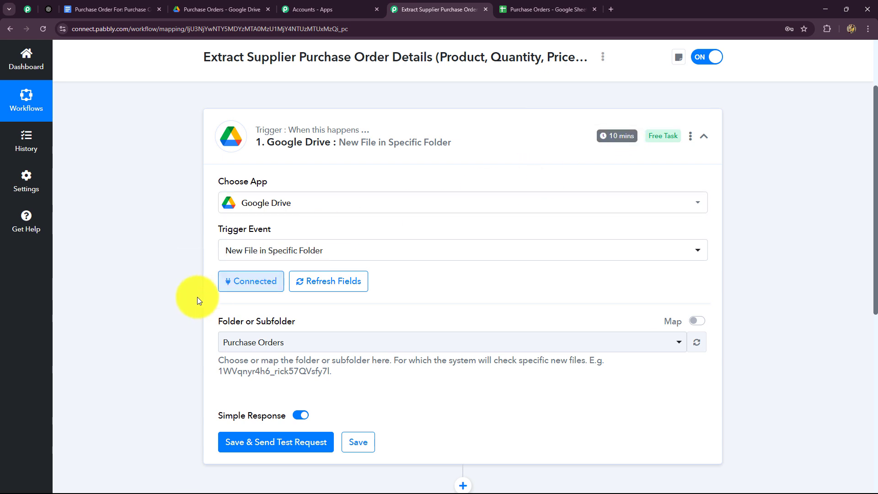
Step: Check the uploaded purchase order PDF in the Drive Purchase Orders folder against its source document in Google Docs
scroll(196, 297, "down", 2)
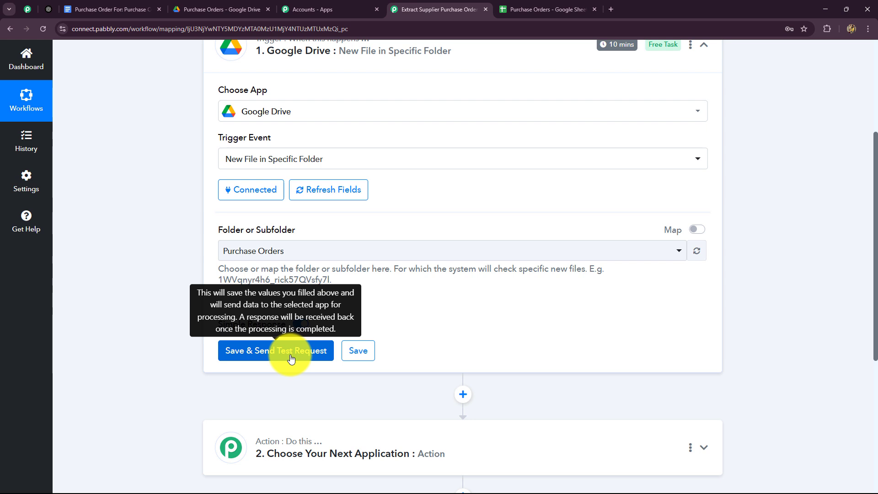
left_click(208, 9)
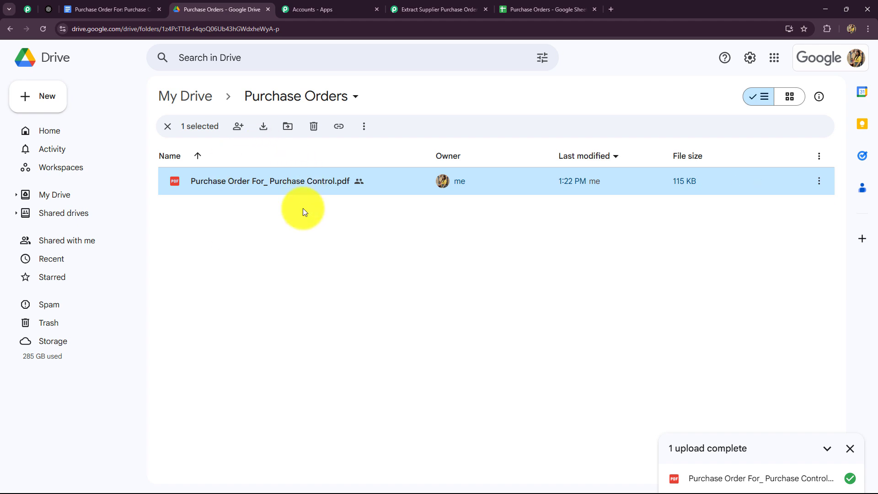
left_click(427, 9)
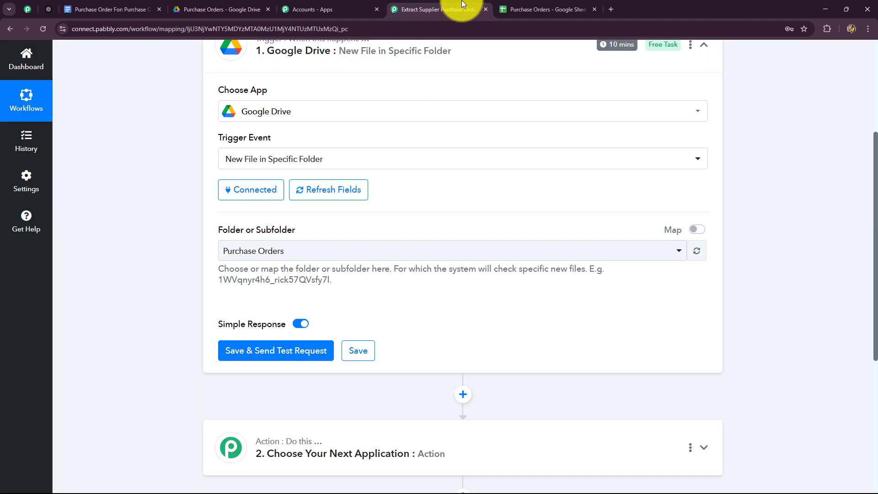
left_click(249, 9)
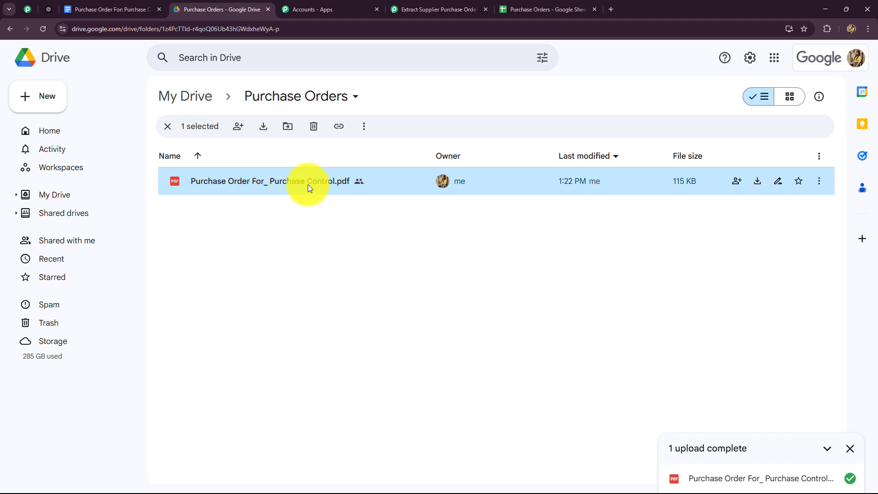
left_click(73, 8)
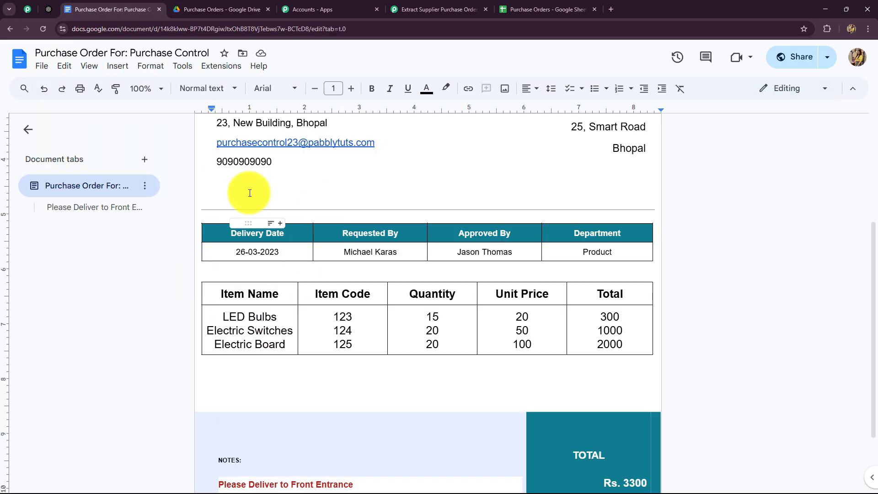
scroll(250, 192, "down", 2)
scroll(215, 261, "up", 6)
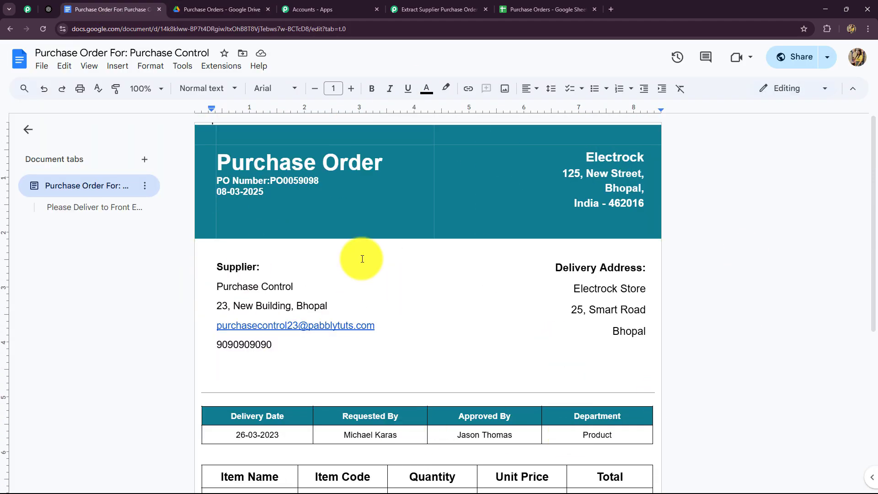
scroll(333, 225, "down", 3)
left_click(224, 9)
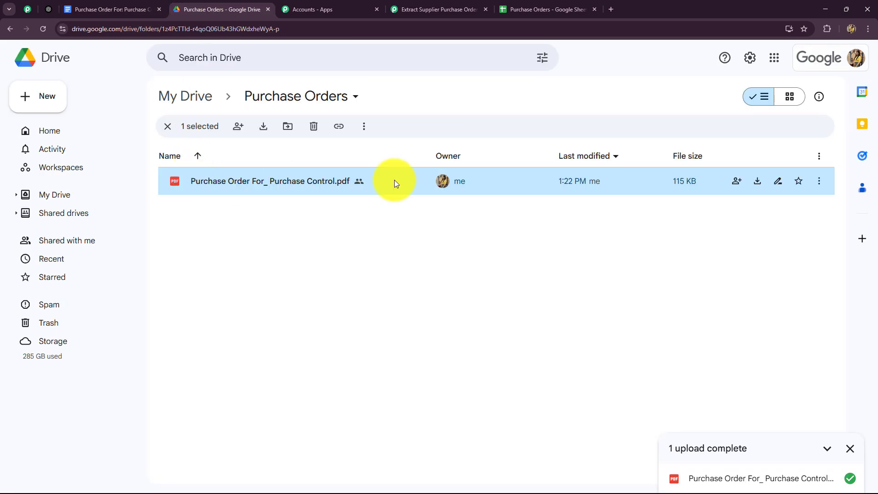
Step: Return to the Pabbly Connect workflow, send the Google Drive trigger's test request and review the received file details
left_click(475, 7)
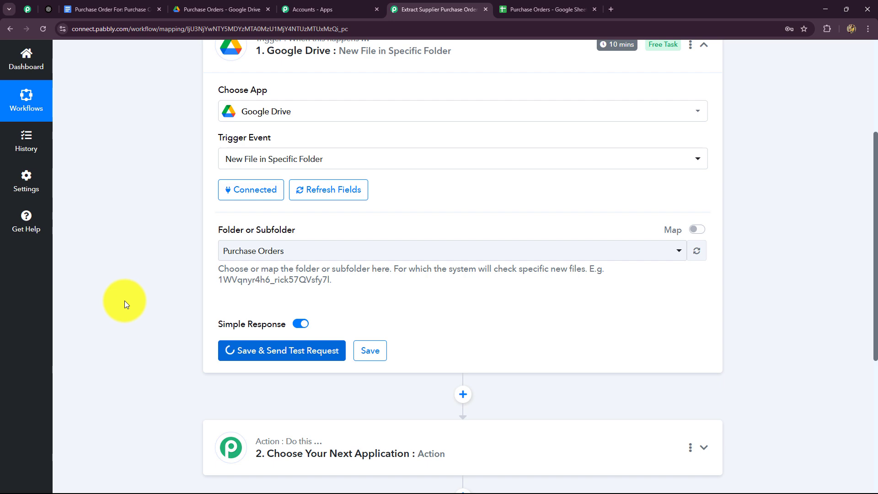
scroll(147, 254, "down", 8)
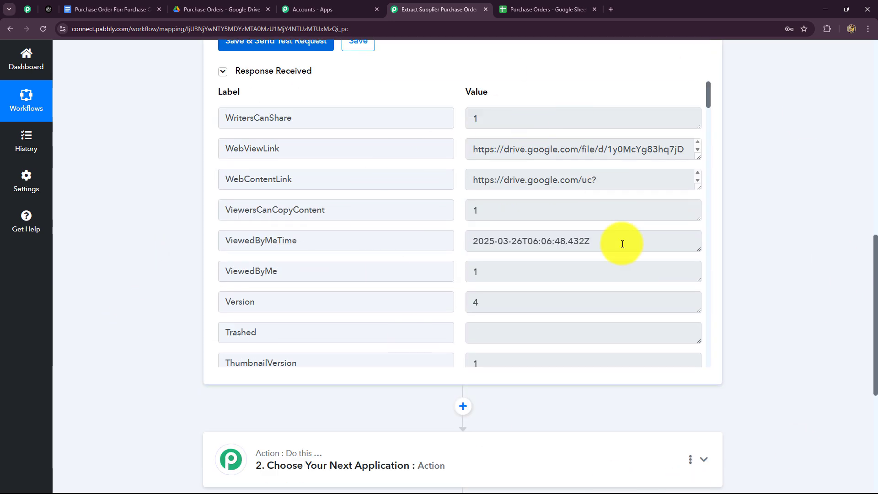
scroll(873, 364, "up", 10)
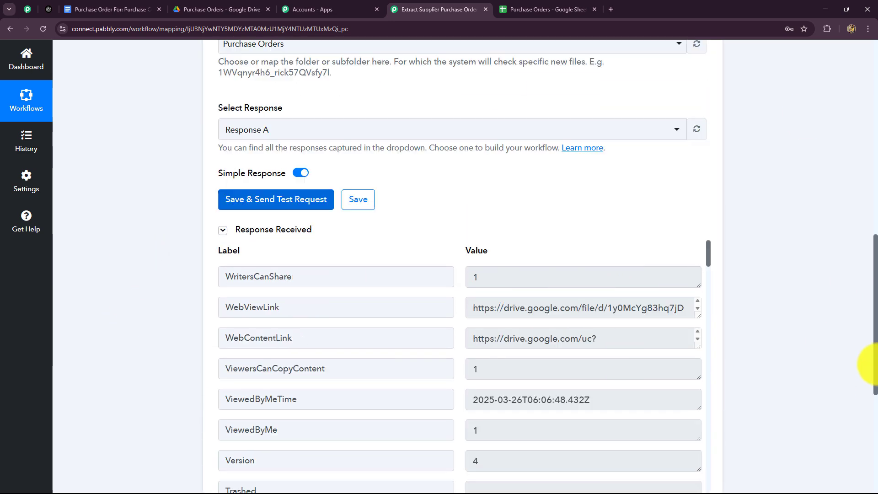
scroll(871, 364, "down", 12)
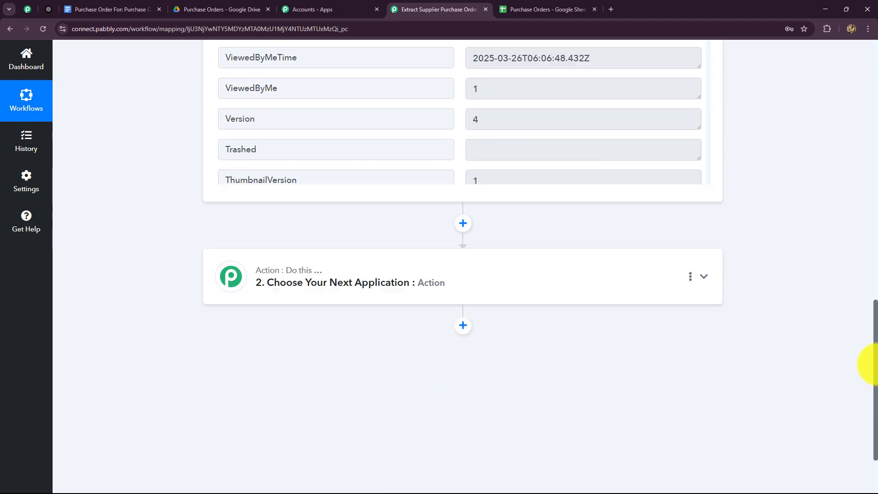
scroll(871, 359, "up", 3)
scroll(871, 359, "down", 4)
scroll(871, 359, "up", 8)
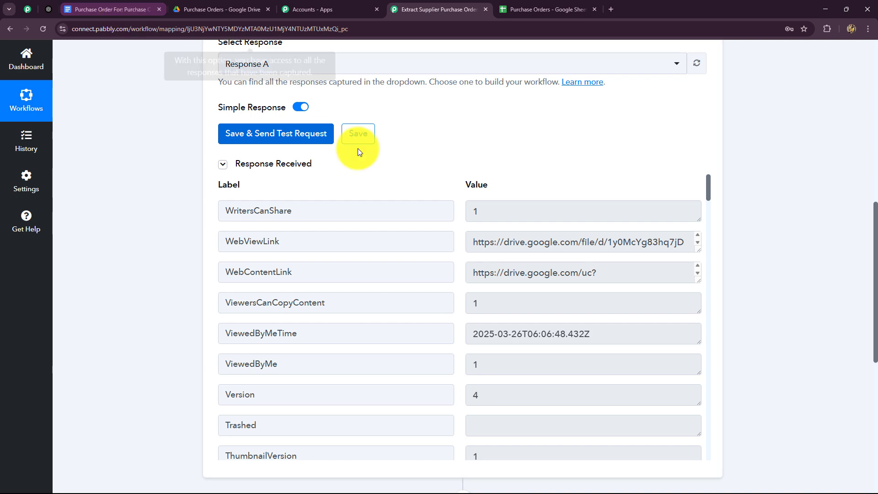
Step: Examine the purchase order document's PO number, date, supplier and delivery details, item table and total amount
left_click(77, 5)
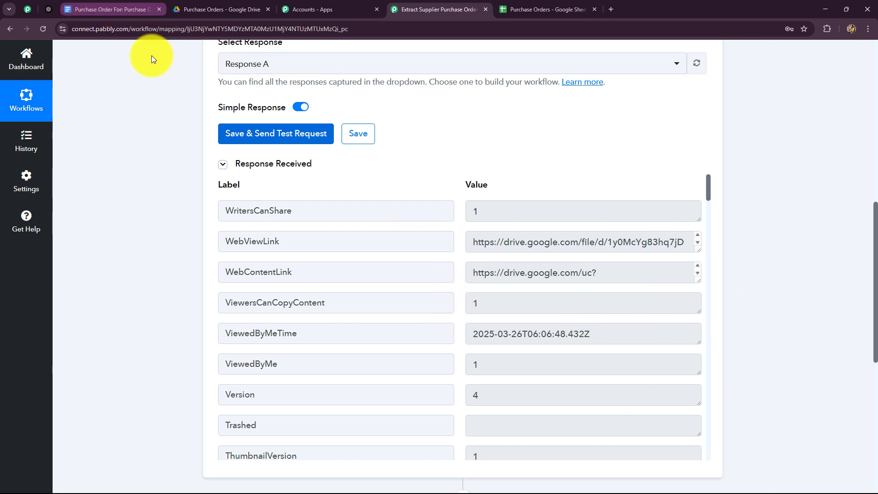
scroll(172, 255, "up", 5)
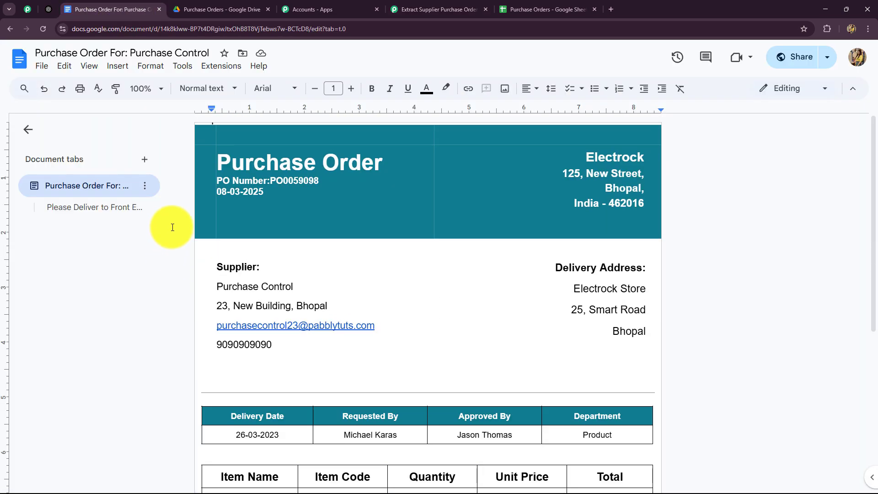
scroll(747, 301, "down", 3)
scroll(426, 165, "up", 3)
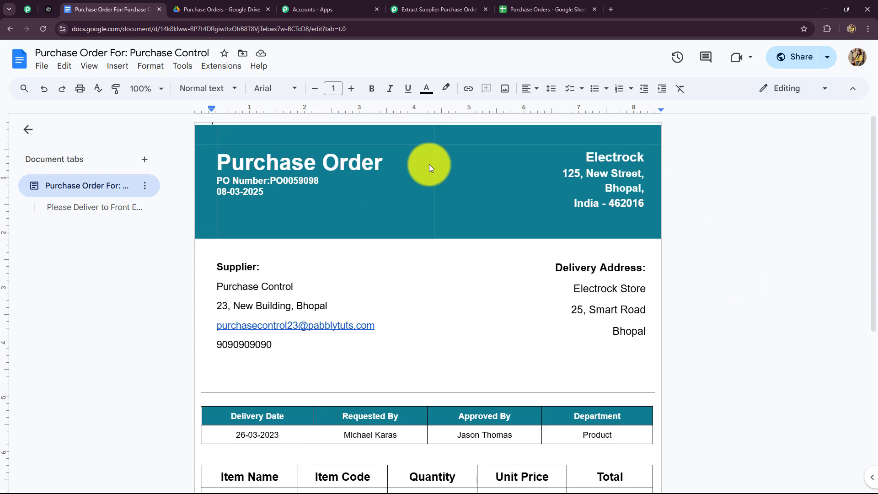
left_click_drag(270, 184, 222, 202)
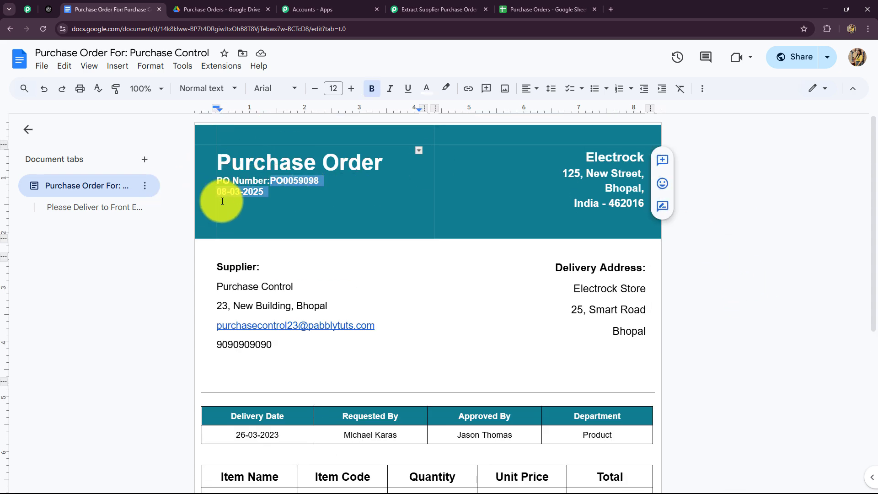
left_click(219, 201)
scroll(235, 214, "down", 2)
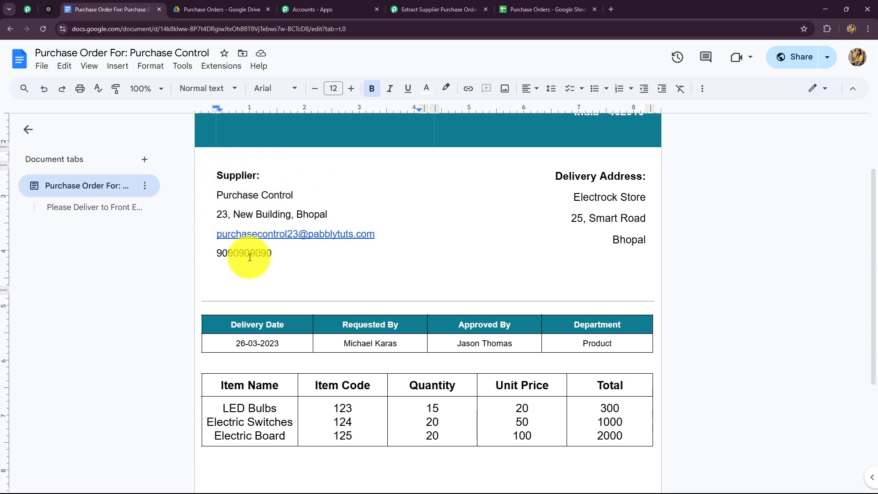
scroll(283, 253, "down", 2)
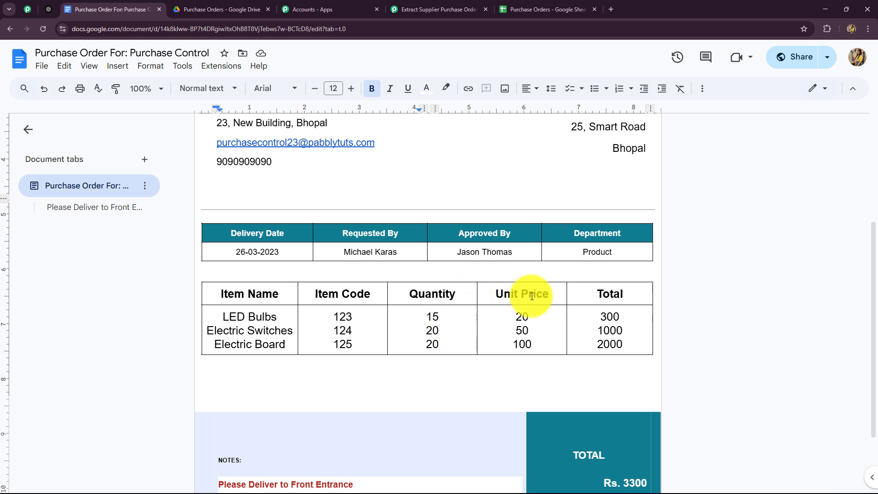
scroll(695, 290, "down", 2)
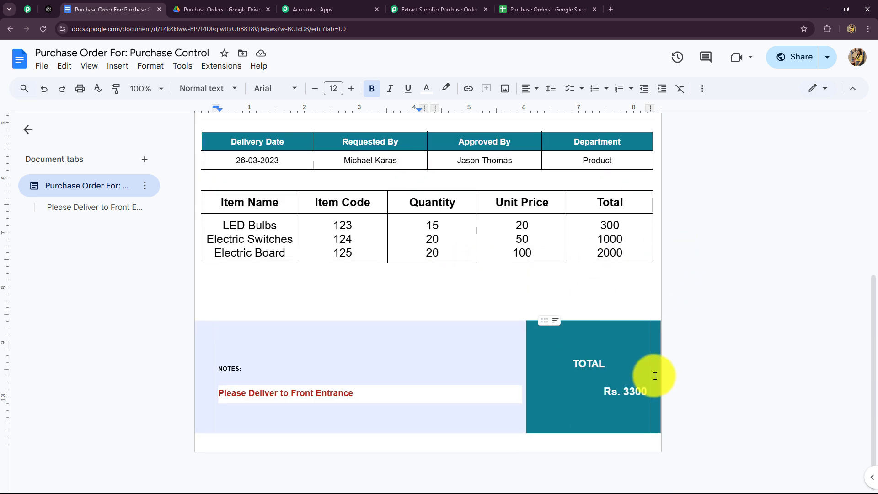
left_click_drag(624, 392, 648, 393)
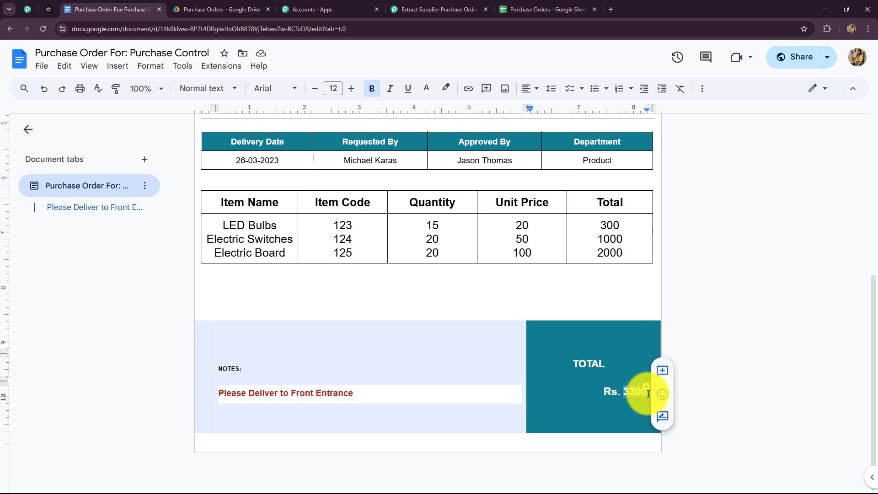
left_click(808, 293)
scroll(802, 297, "up", 6)
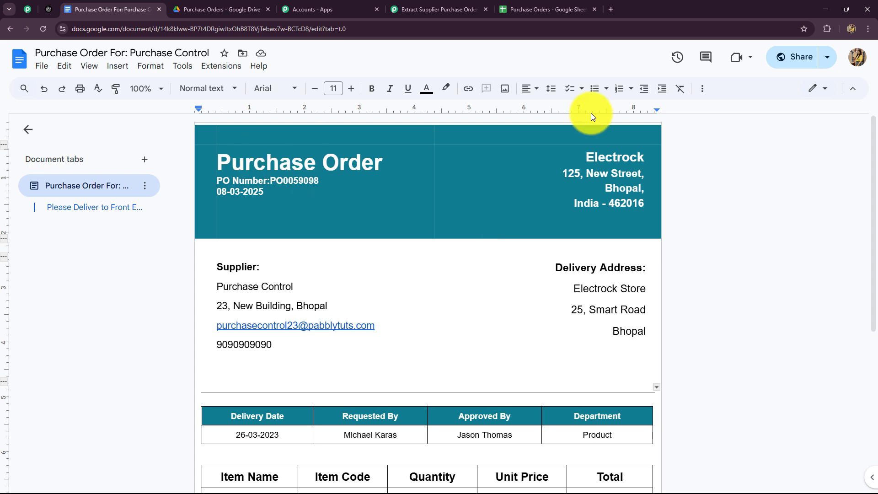
scroll(491, 340, "down", 6)
scroll(491, 340, "up", 6)
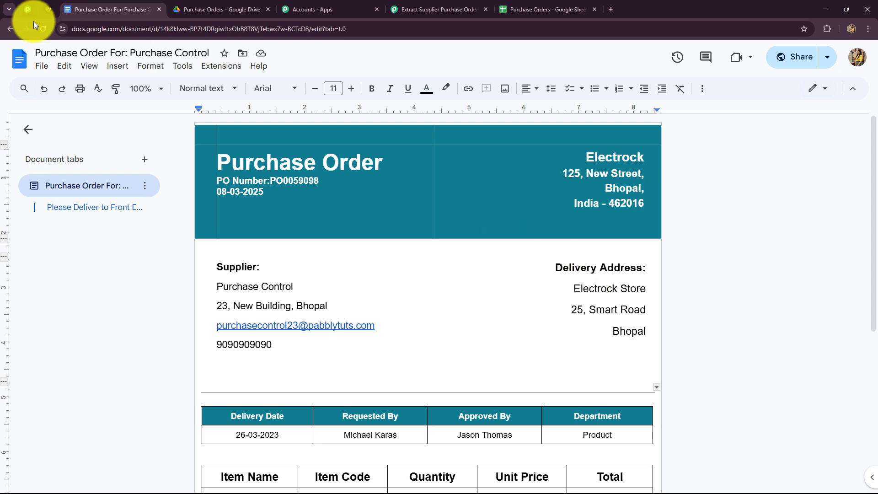
Step: Set the workflow's second step to OpenAI (ChatGPT, DALL-E, Whisper) with the action event Extract Content from PDF/Image
left_click(49, 9)
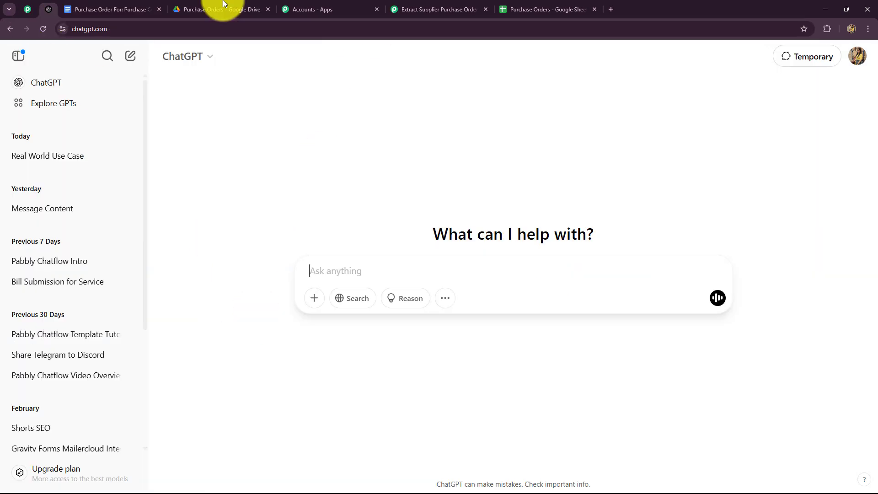
left_click(421, 7)
scroll(210, 291, "down", 8)
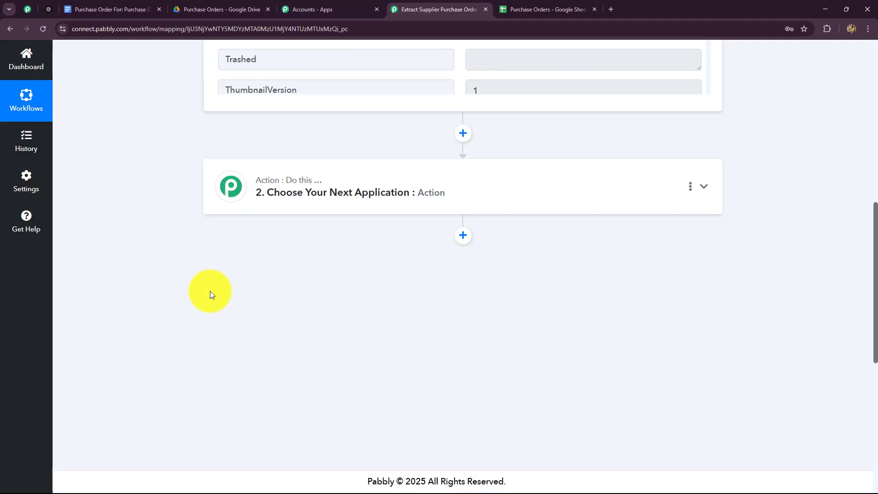
left_click(384, 194)
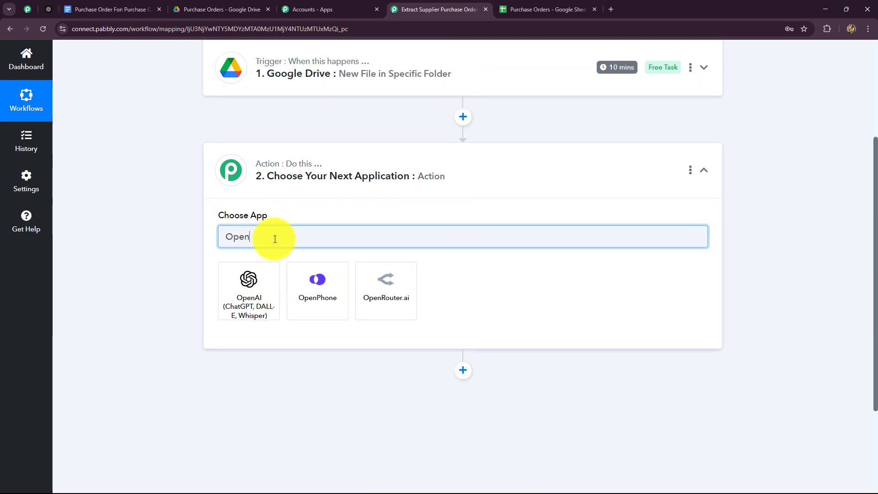
left_click(249, 310)
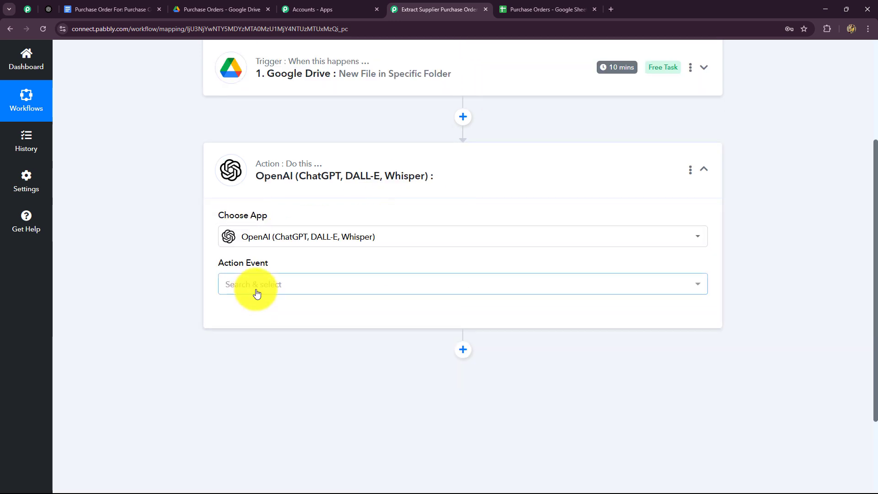
left_click(256, 284)
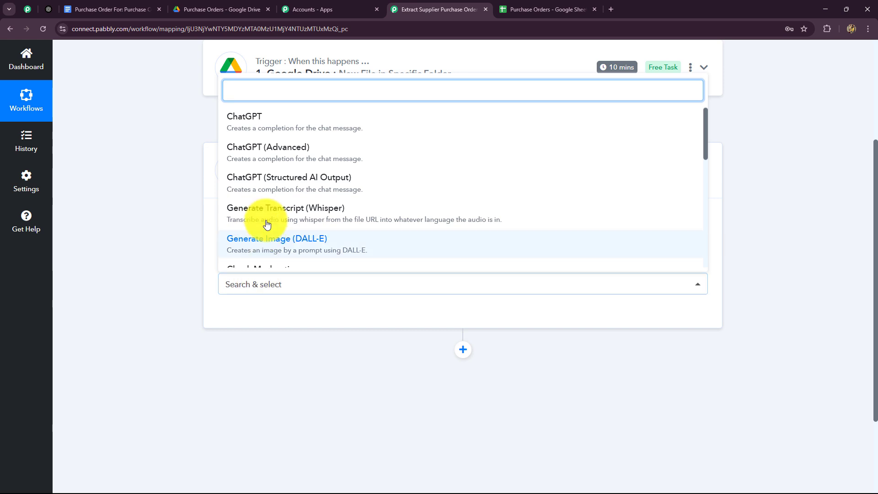
scroll(276, 210, "down", 2)
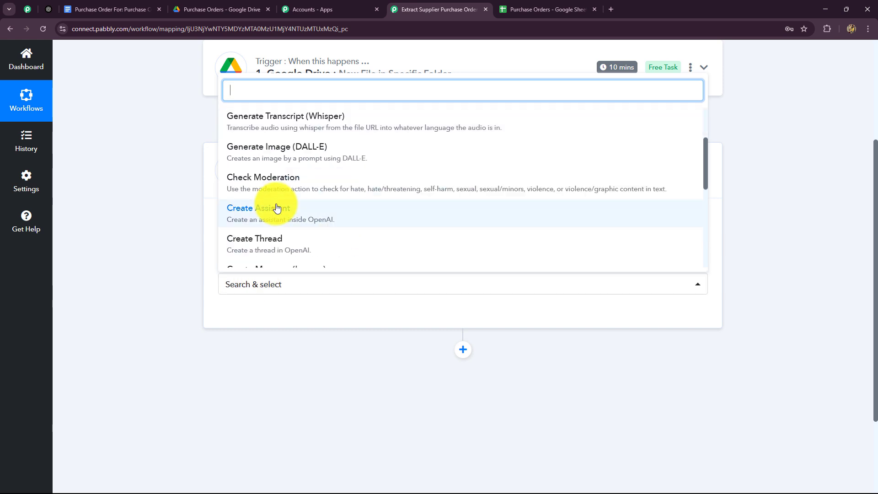
type("ex")
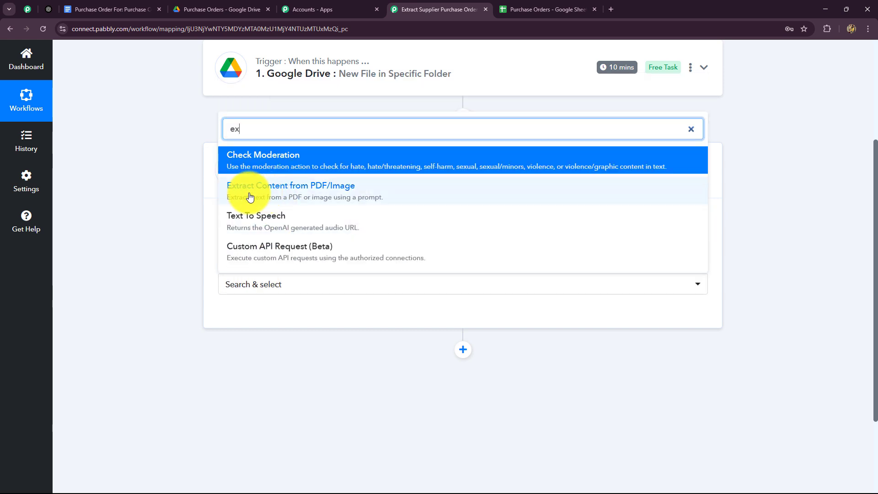
left_click(363, 190)
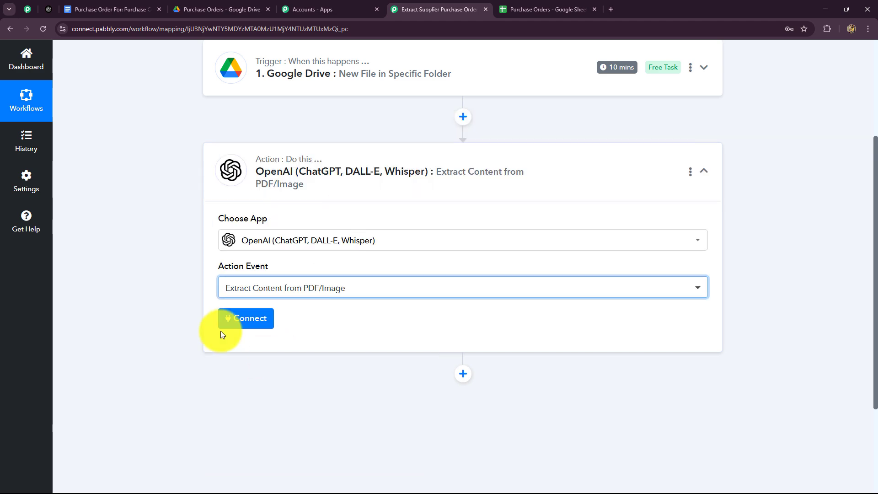
Step: Start adding a new OpenAI connection for the action and open the linked OpenAI API keys page
left_click(257, 316)
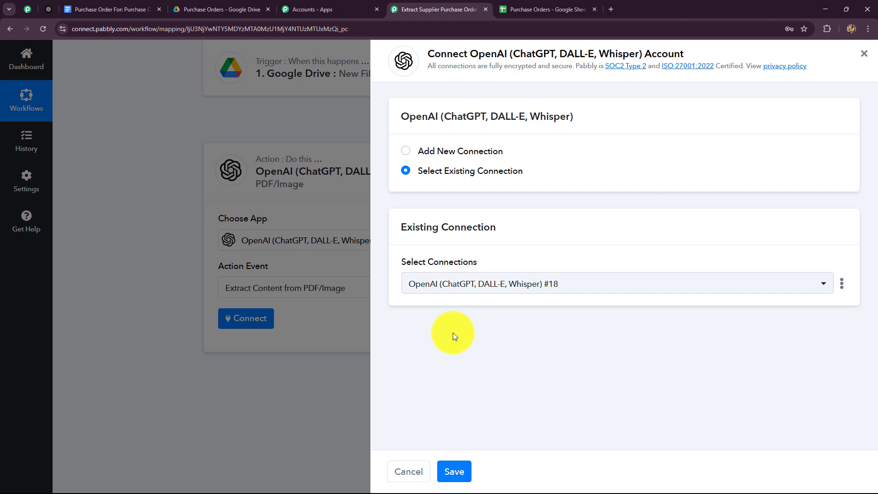
left_click(50, 10)
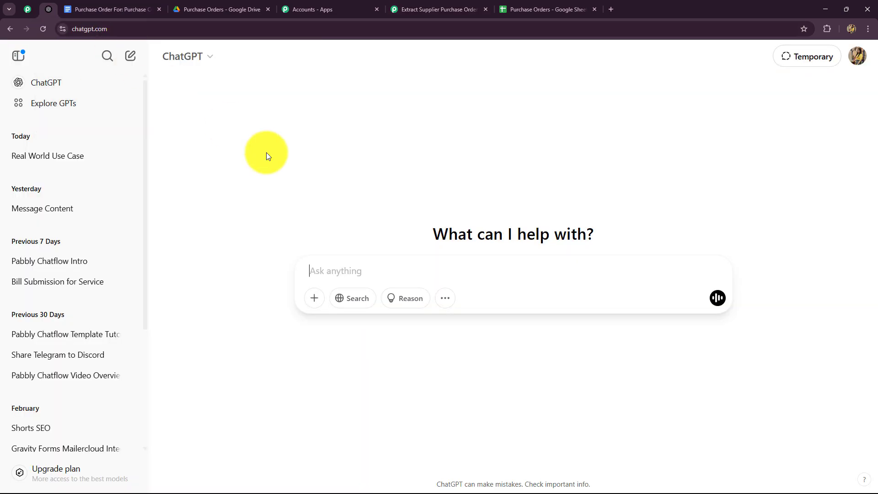
left_click(434, 10)
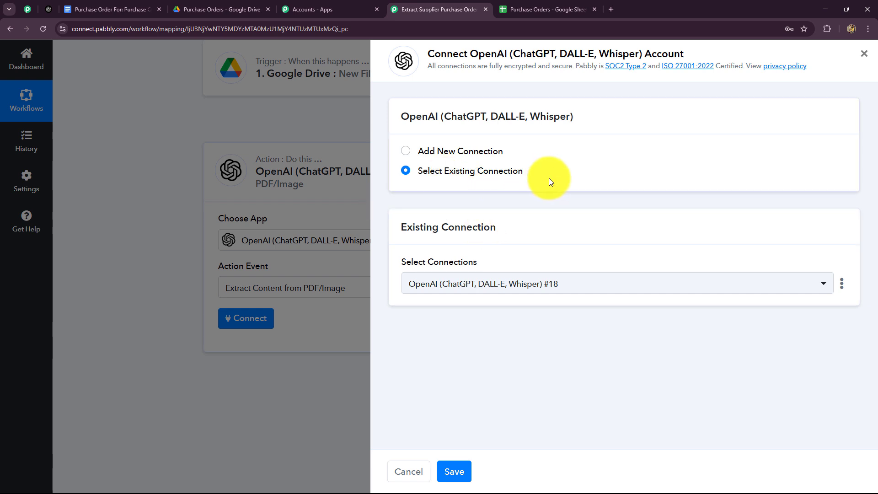
left_click(406, 151)
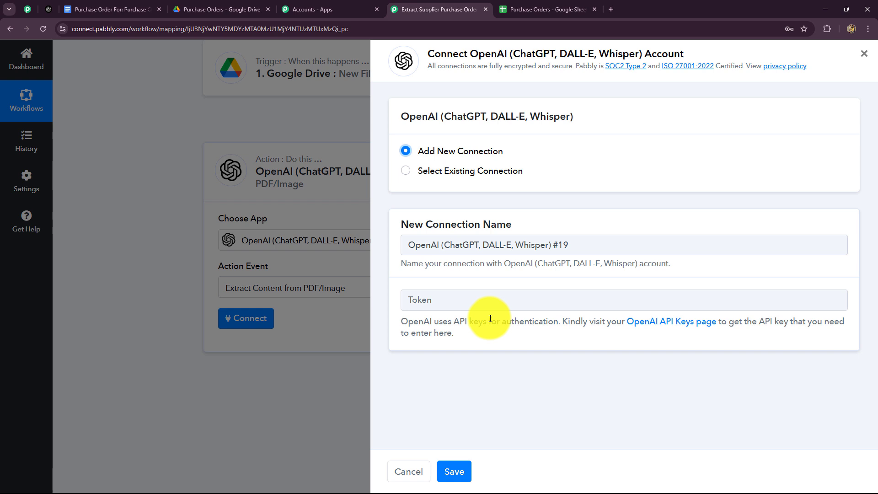
left_click(654, 324)
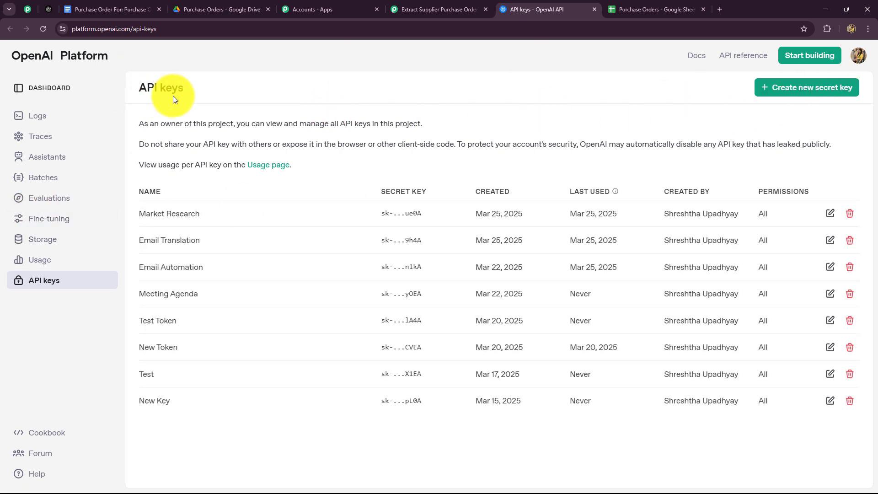
Step: Create a new OpenAI secret key named PDF Extraction in the Default project
left_click(786, 95)
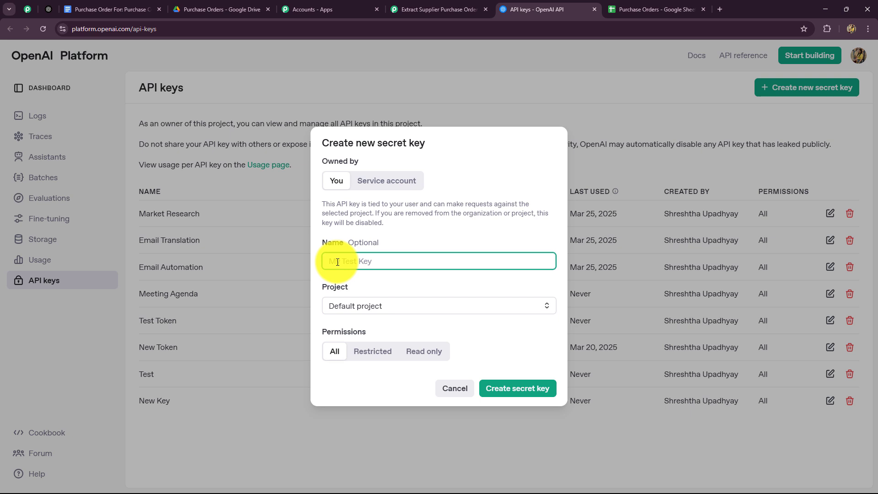
type("PDF Extraction")
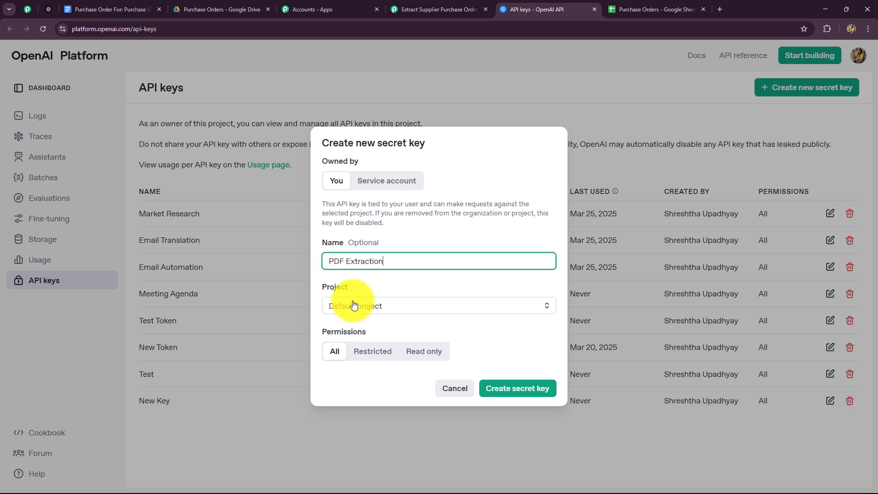
left_click(353, 304)
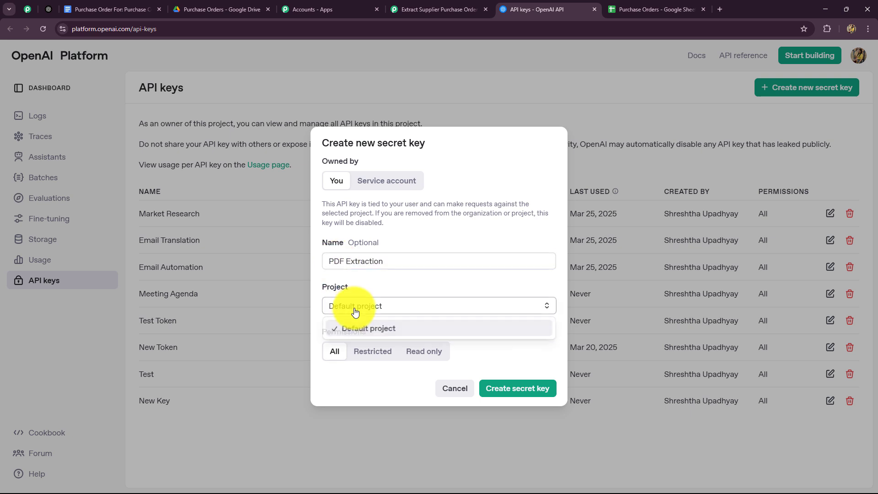
left_click(416, 331)
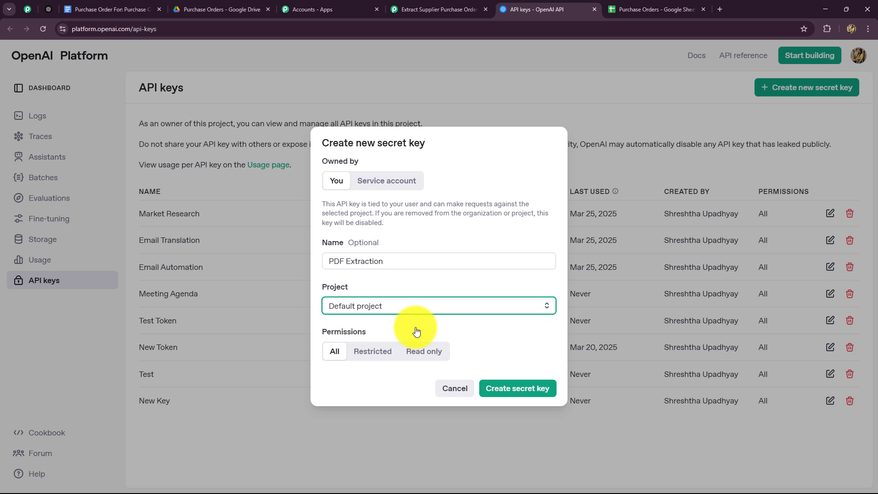
left_click(498, 389)
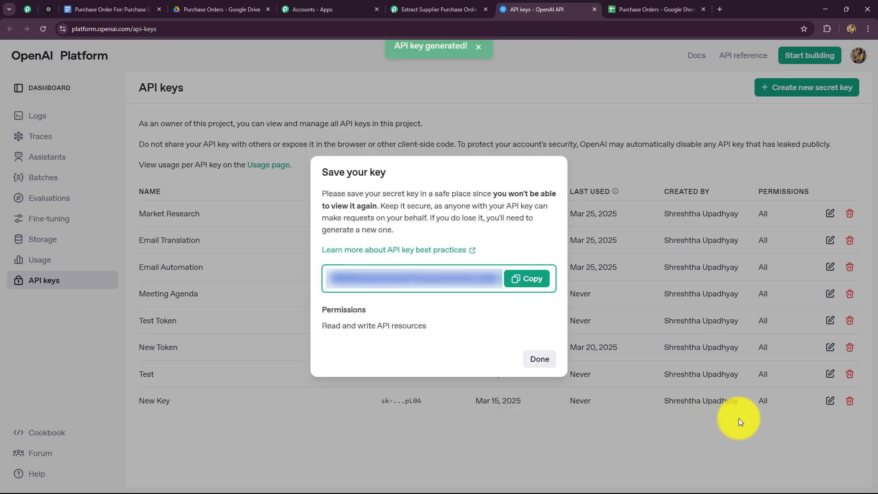
Step: Copy the generated API key, paste it into the token field of the Pabbly Connect OpenAI connection and save the connection
left_click(528, 279)
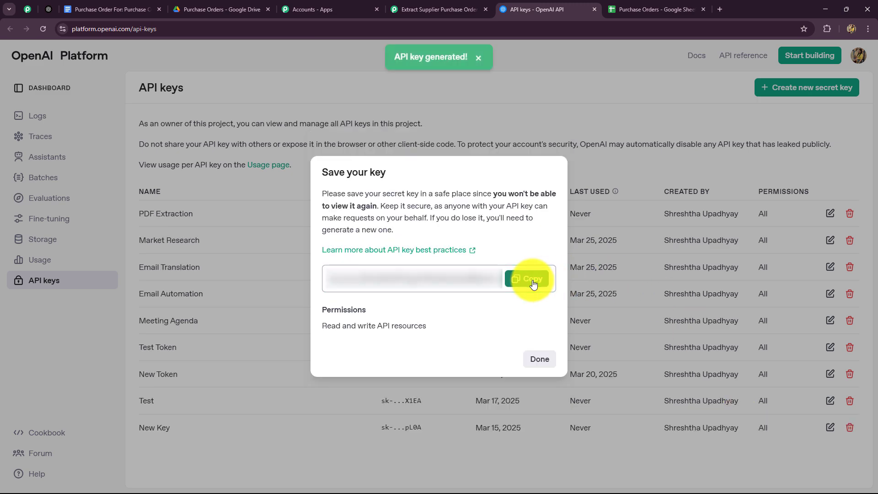
left_click(544, 365)
left_click(429, 9)
left_click(423, 304)
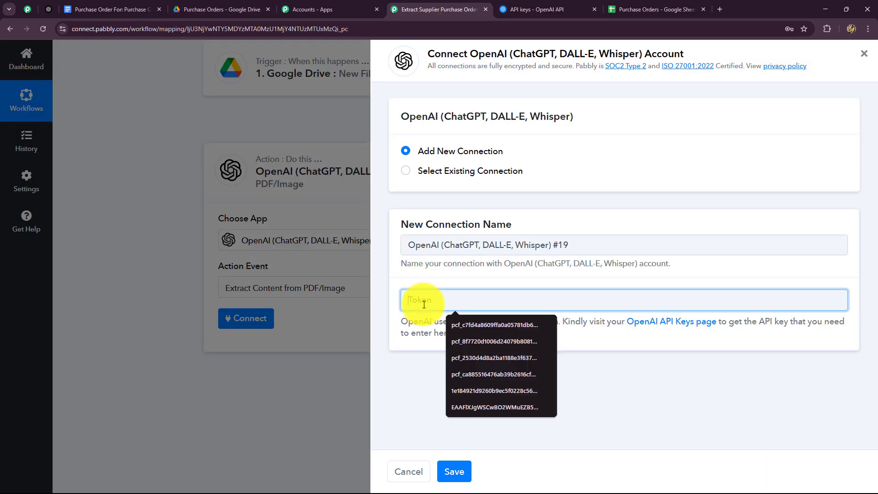
key("ctrl+v")
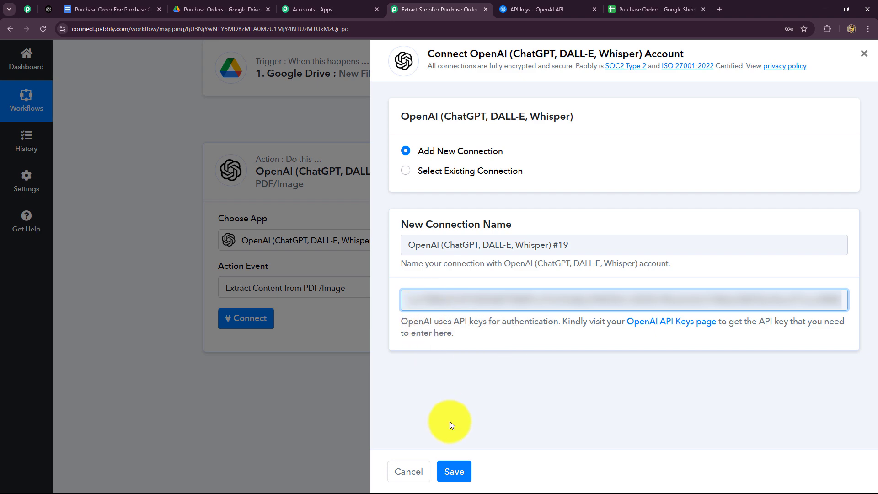
left_click(454, 470)
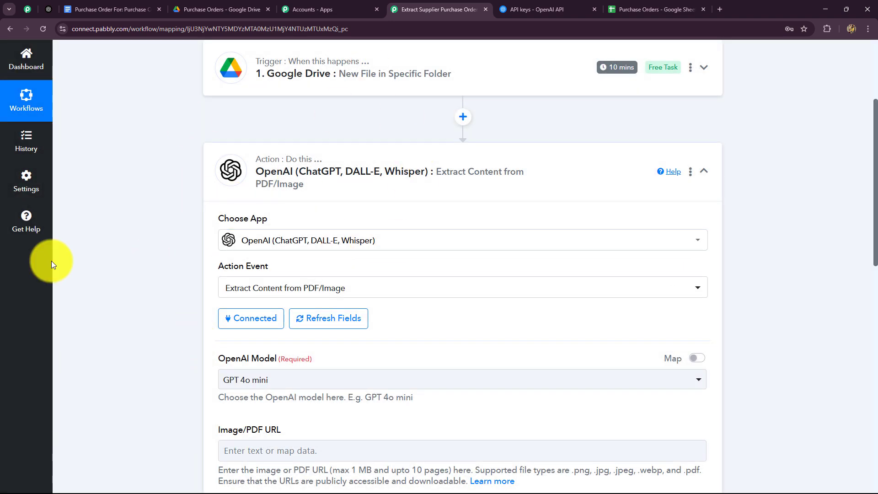
Step: Examine the OpenAI action's input fields, its existing connection and the available OpenAI models
scroll(114, 263, "down", 4)
scroll(114, 262, "down", 8)
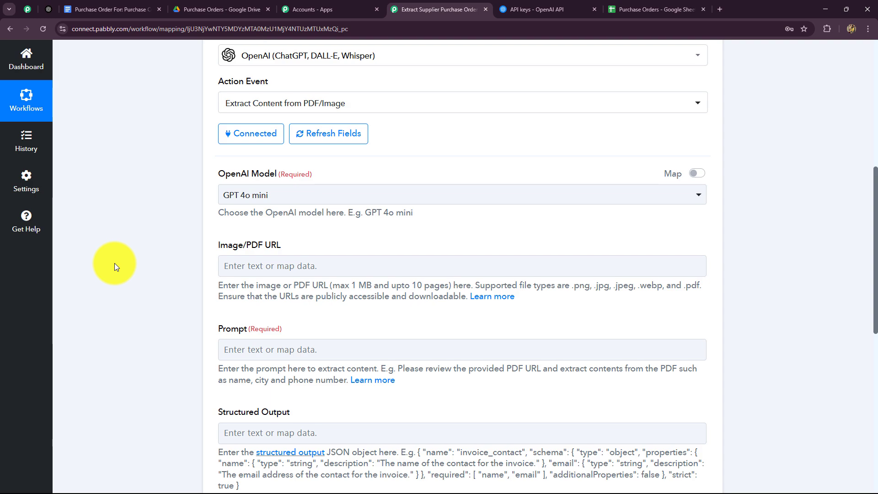
scroll(114, 262, "up", 6)
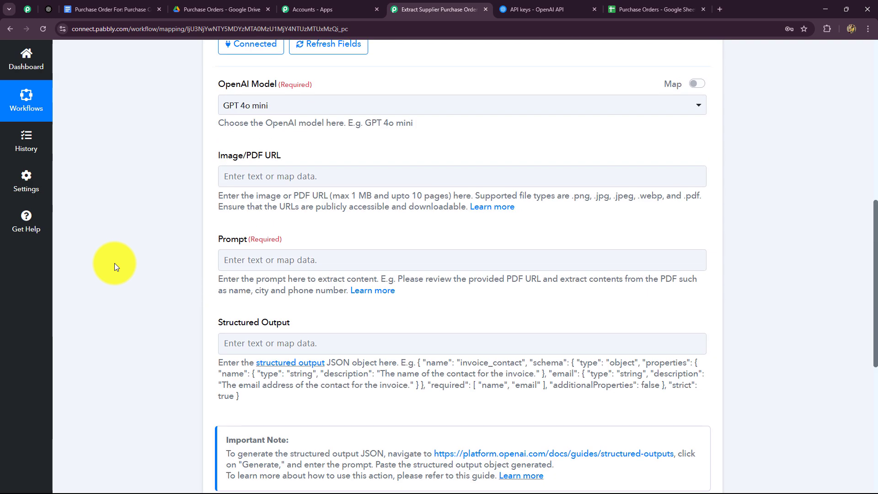
scroll(114, 262, "up", 4)
left_click(261, 227)
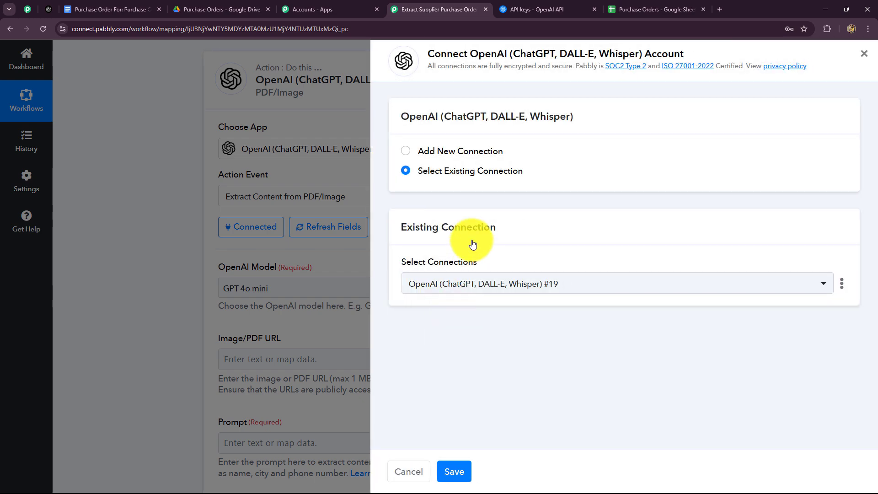
left_click(242, 226)
scroll(242, 226, "down", 2)
scroll(242, 226, "down", 2)
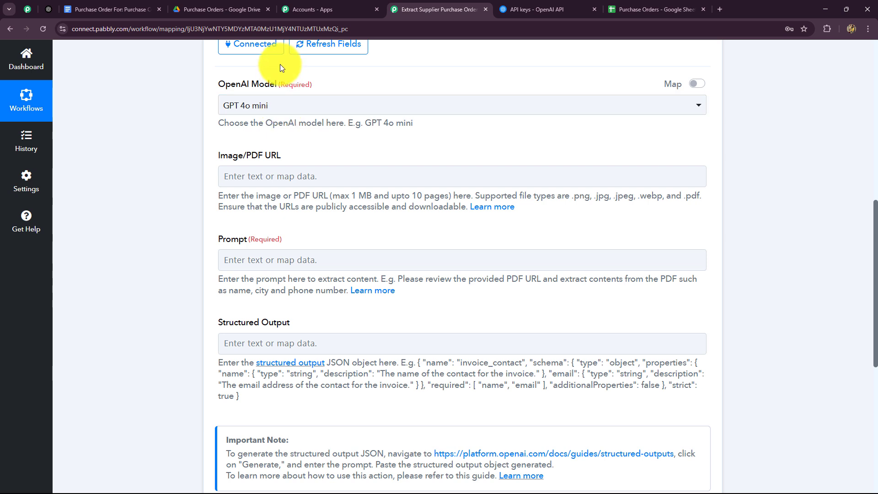
left_click(277, 107)
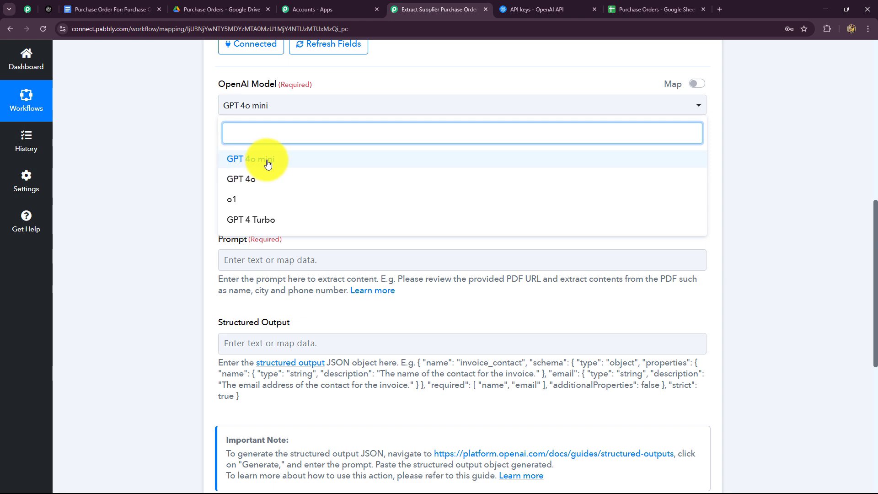
left_click(133, 163)
Step: Map the Google Drive trigger's WebContentLink to the Image/PDF URL and check the source PDF in the Purchase Orders Drive folder
scroll(133, 162, "down", 2)
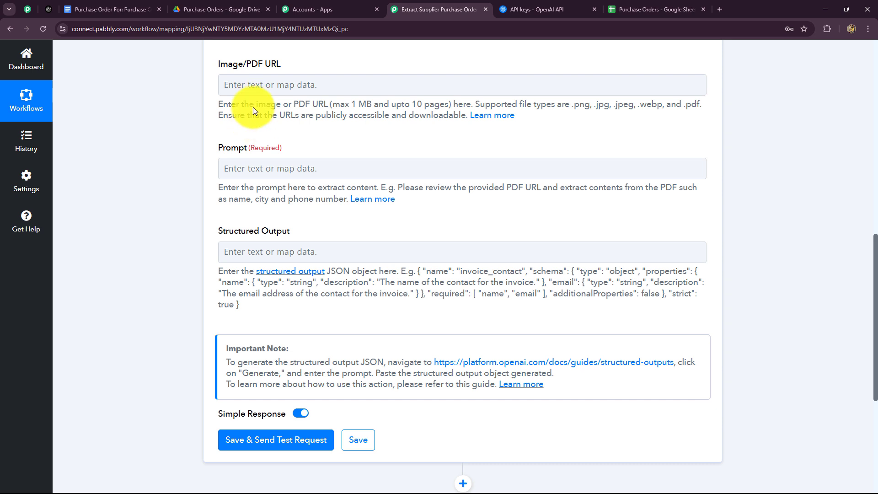
left_click(254, 87)
left_click(303, 171)
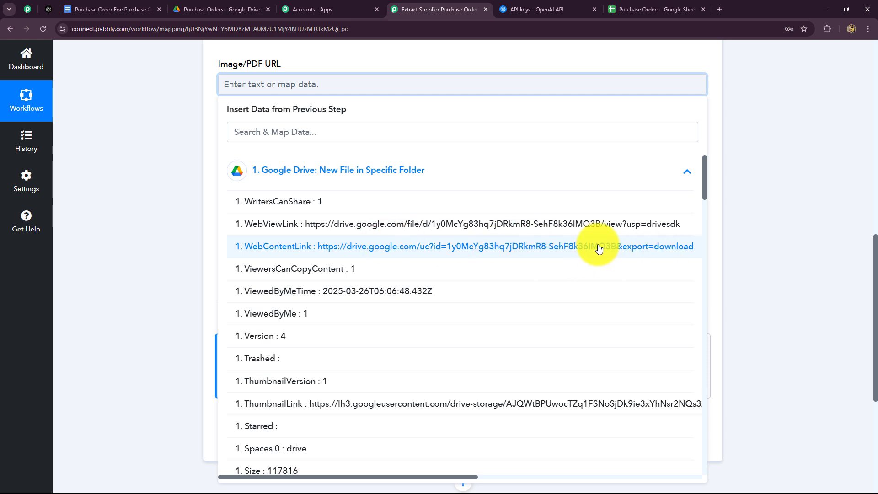
left_click(464, 249)
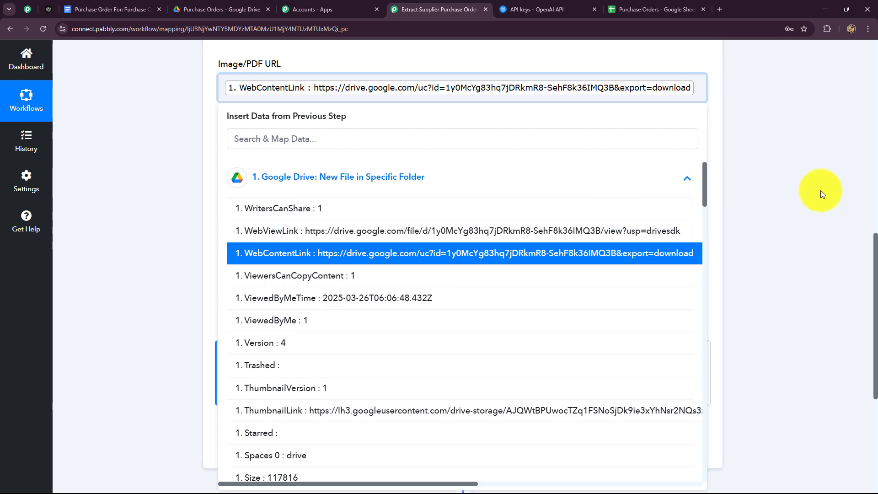
left_click(819, 190)
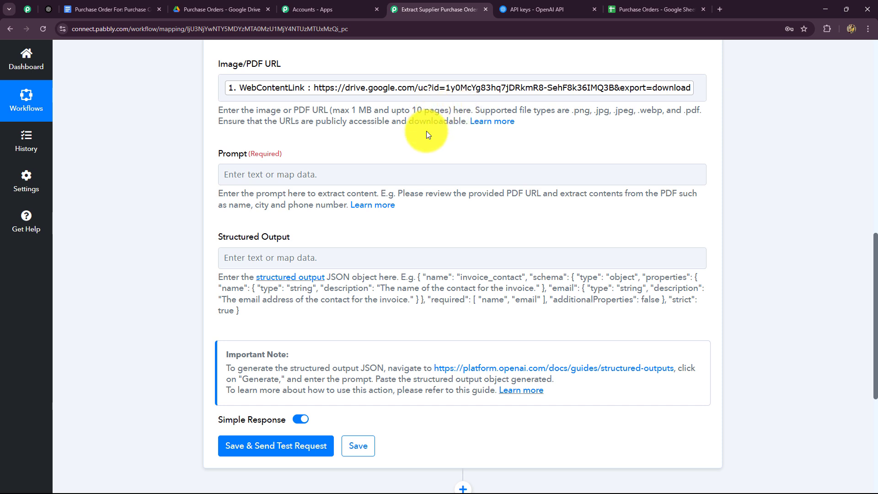
left_click(217, 9)
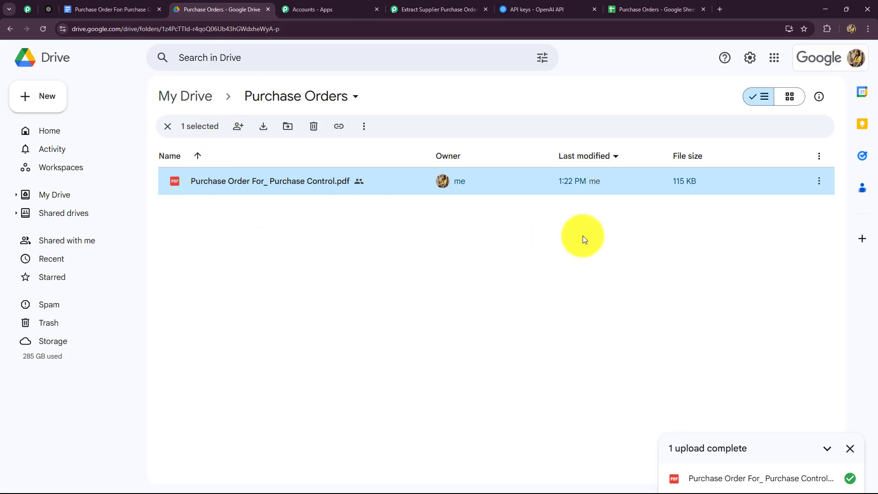
left_click(412, 10)
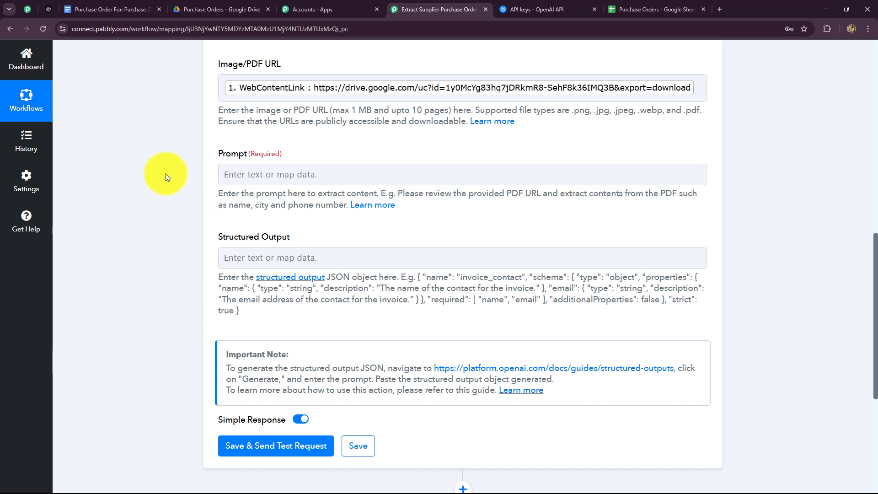
Step: Set the OpenAI action's prompt to "I want to extract details from the document"
left_click(286, 178)
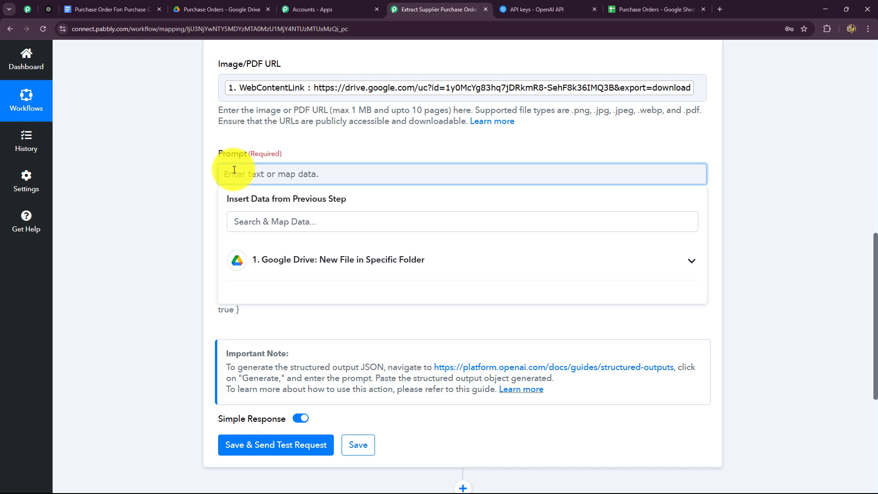
key("ctrl+v")
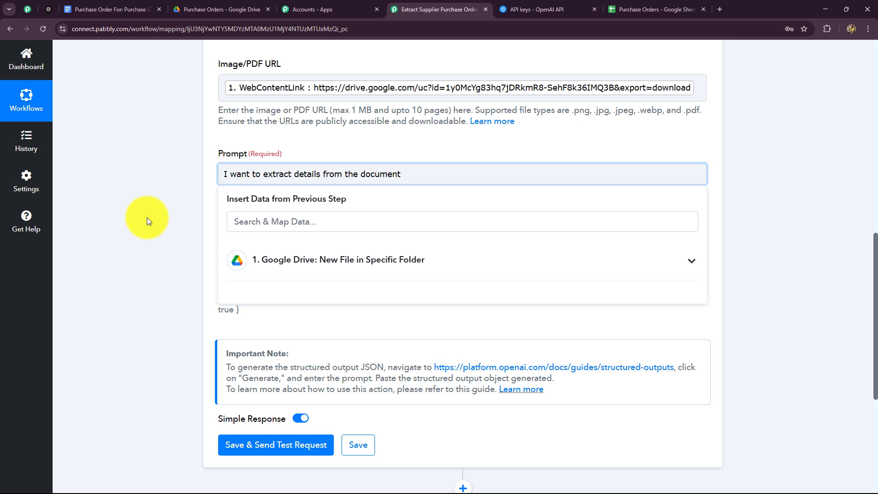
left_click(146, 217)
left_click(404, 177)
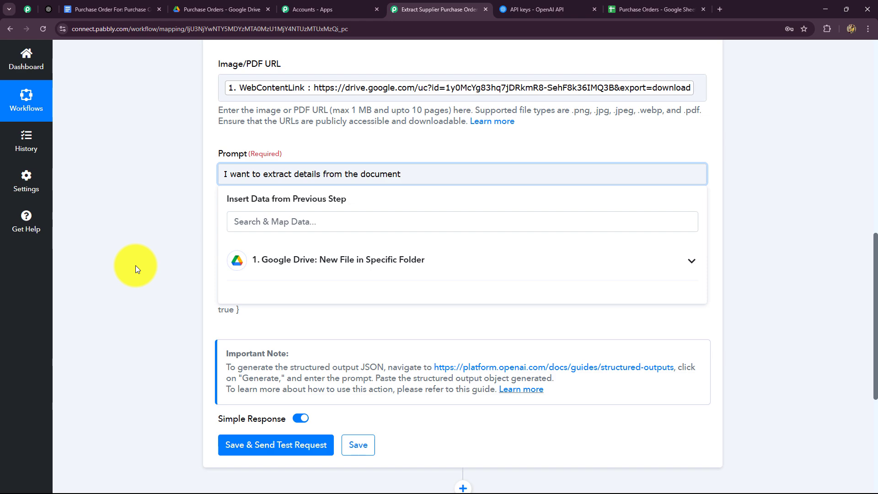
left_click(136, 265)
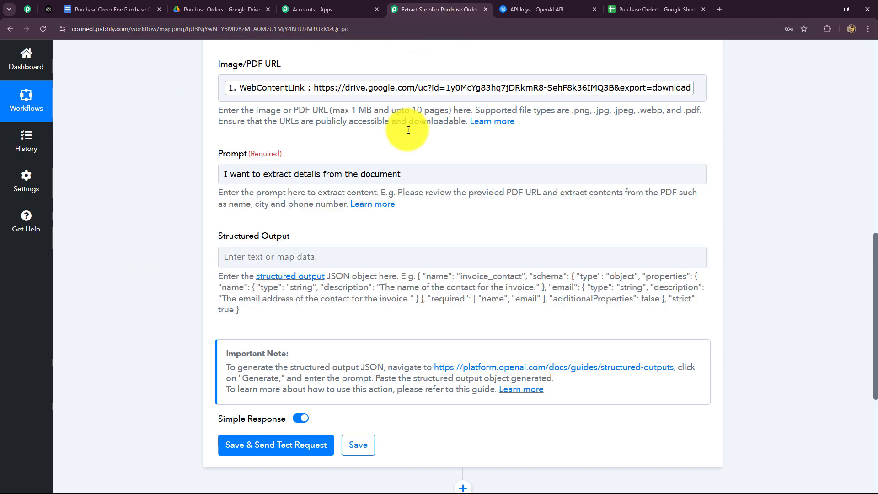
Step: Check the Purchase Orders spreadsheet's column headers and read the Structured Output field's JSON instructions in the workflow
left_click(640, 9)
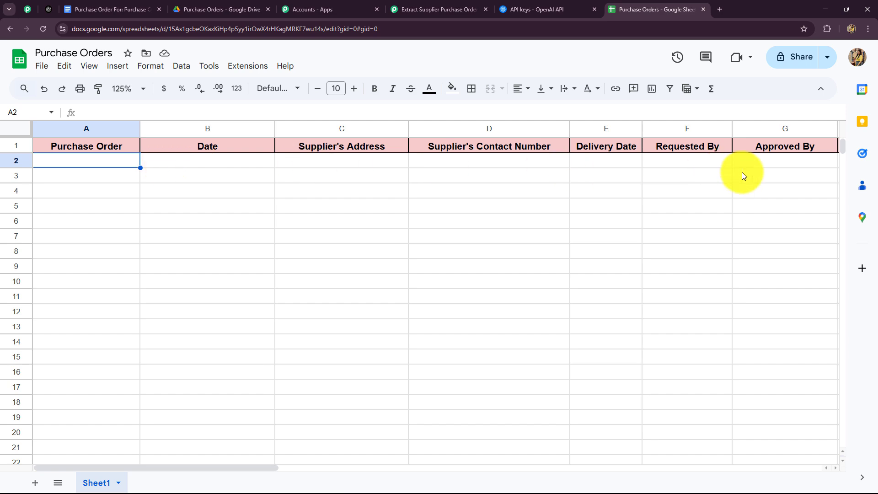
left_click(445, 10)
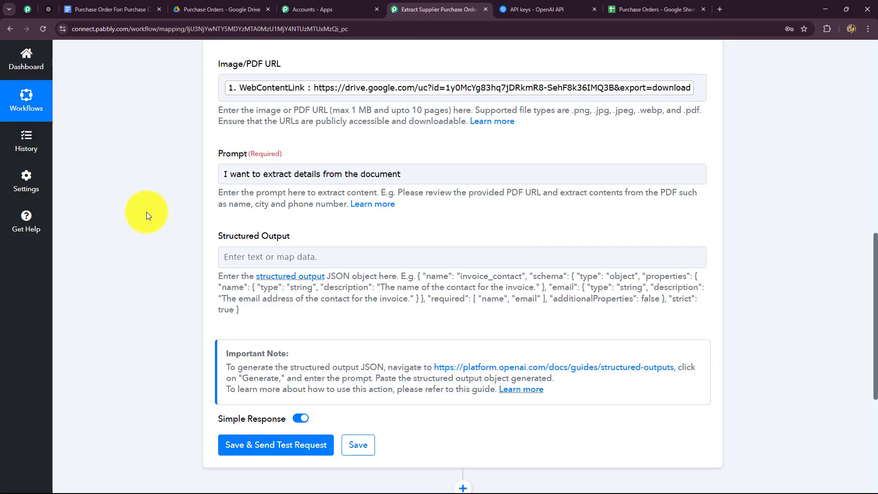
scroll(147, 212, "down", 2)
left_click(259, 163)
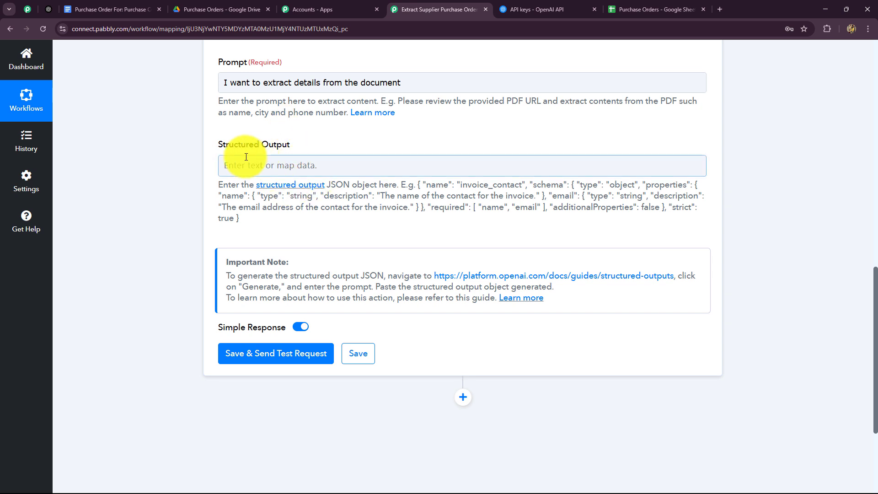
left_click(283, 166)
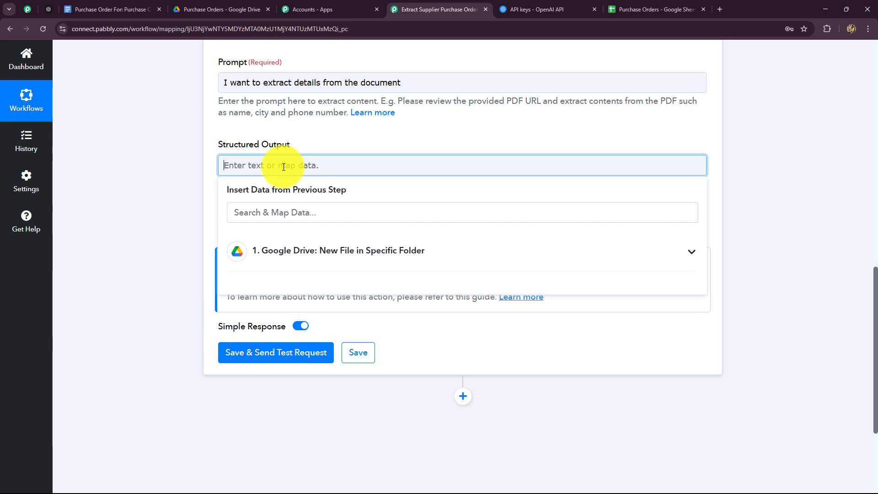
left_click(153, 190)
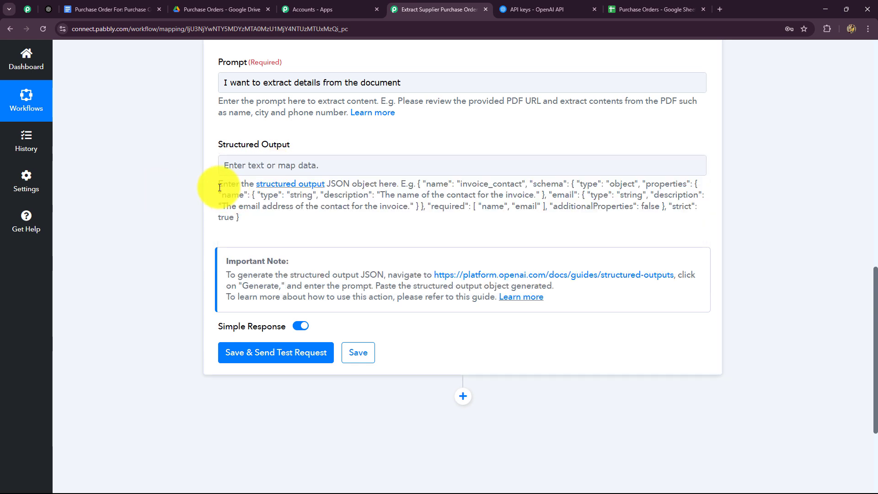
left_click_drag(206, 182, 180, 226)
left_click(292, 166)
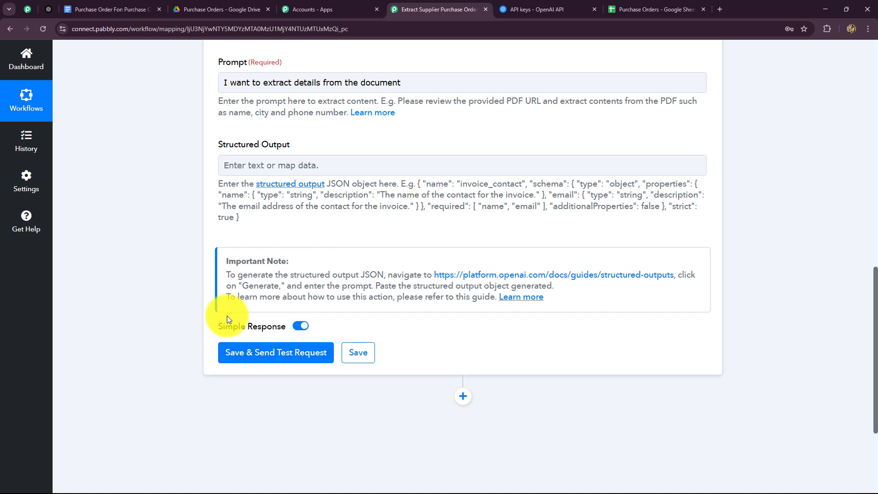
Step: Switch to Notepad and write the lines "PO Number", "Type of text" and "Give me the PO Number" in the blank note
key("alt+Tab")
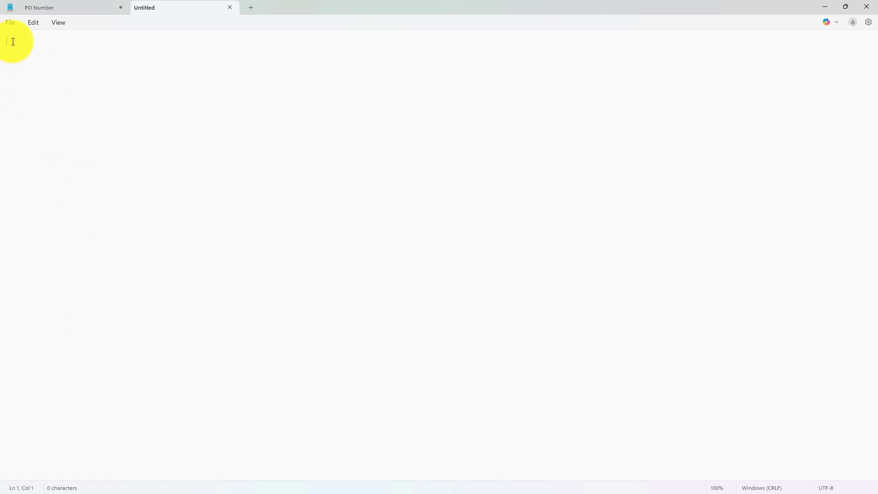
type("PO Number")
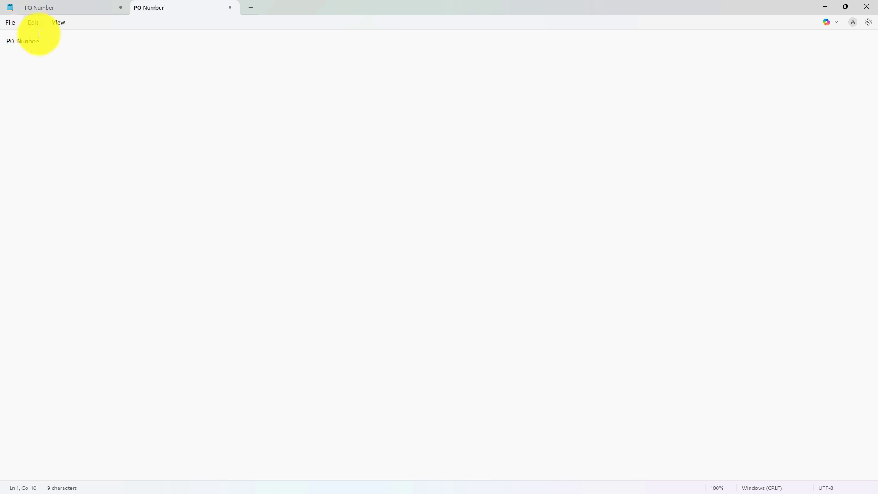
key("Return")
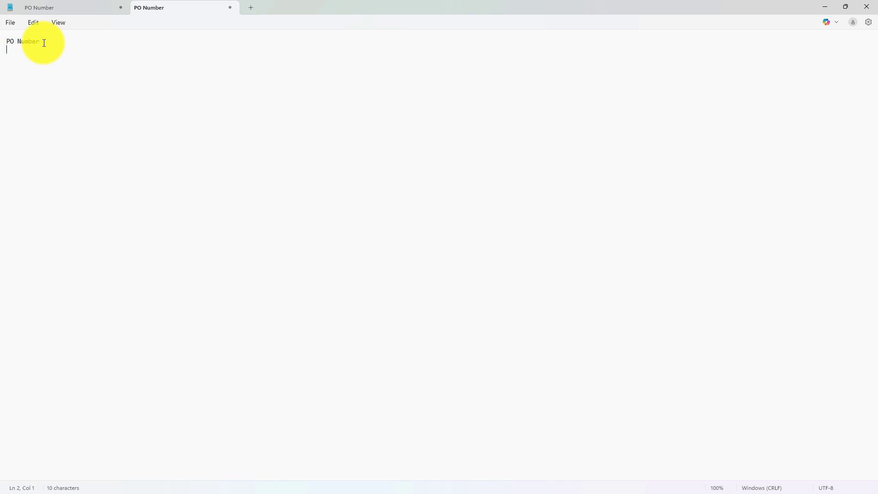
type("Type of text Give me the PO Number")
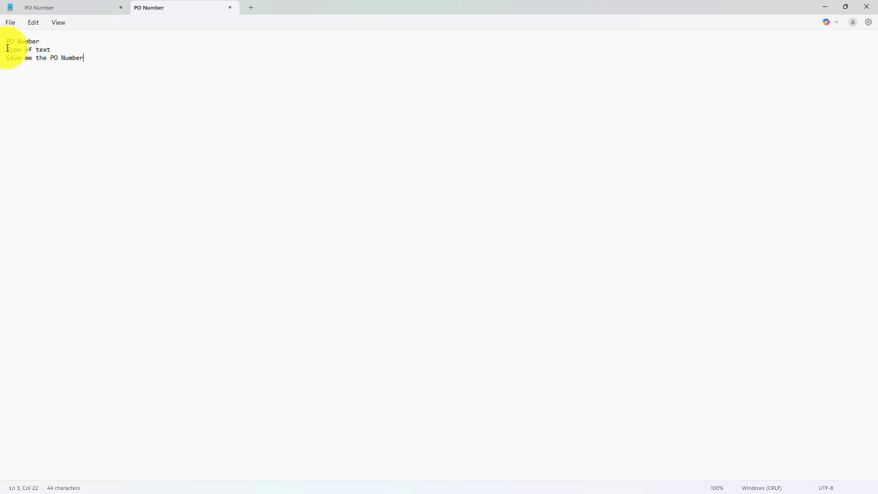
left_click_drag(8, 50, 78, 61)
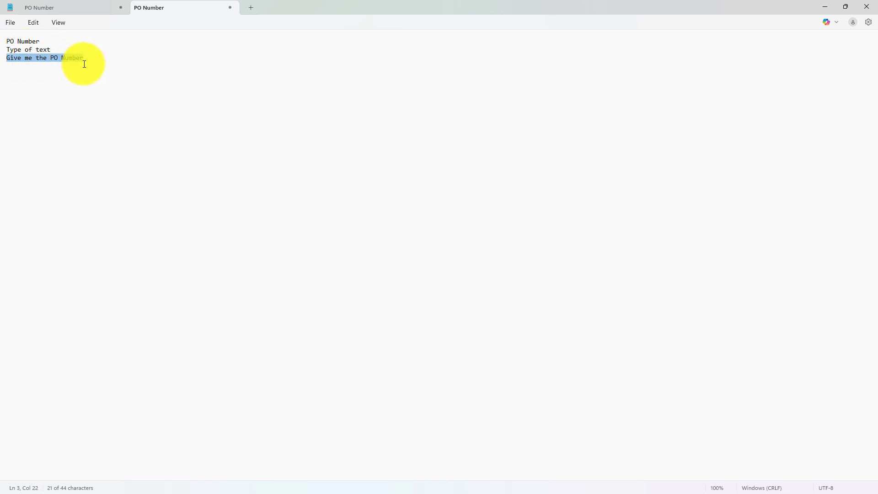
Step: Check the order date in the purchase order document and add "Date of Order", "Type of date", "Give me the date of purchase order in the format: DD-MM-YYYY" to the note
left_click(56, 75)
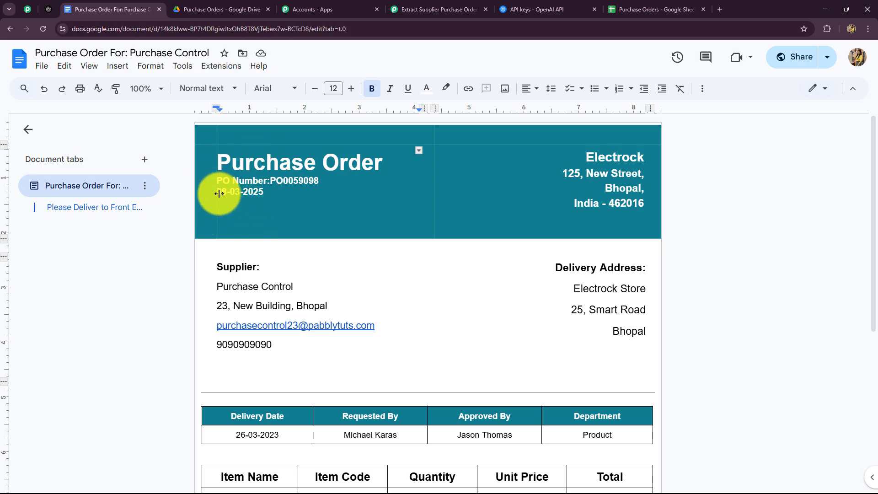
left_click_drag(211, 192, 273, 195)
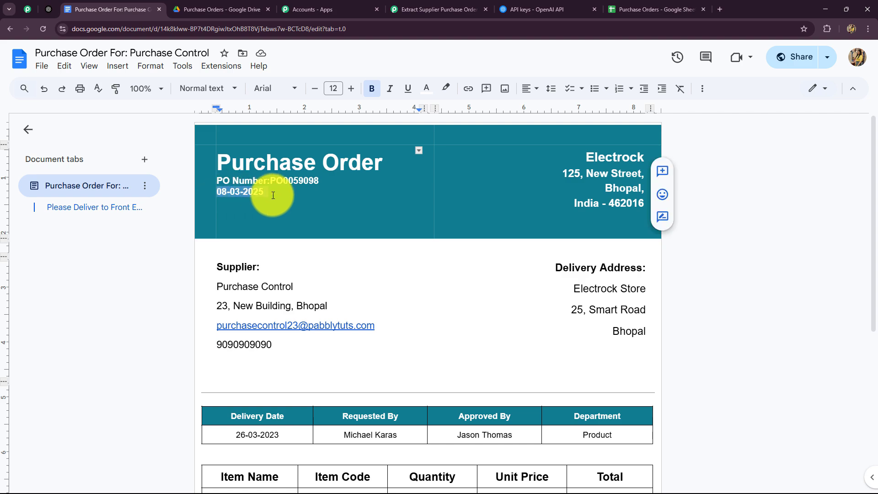
left_click(271, 221)
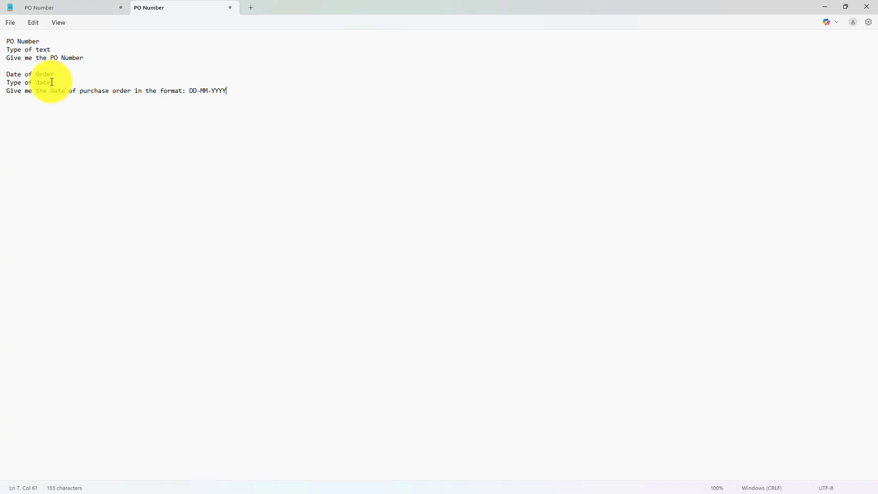
Step: Review the Date of Order entry in the note, including its data type, instruction line and date format
mouse_move(55, 76)
left_mouse_down()
mouse_move(37, 78)
mouse_move(47, 84)
left_mouse_up()
left_click(8, 93)
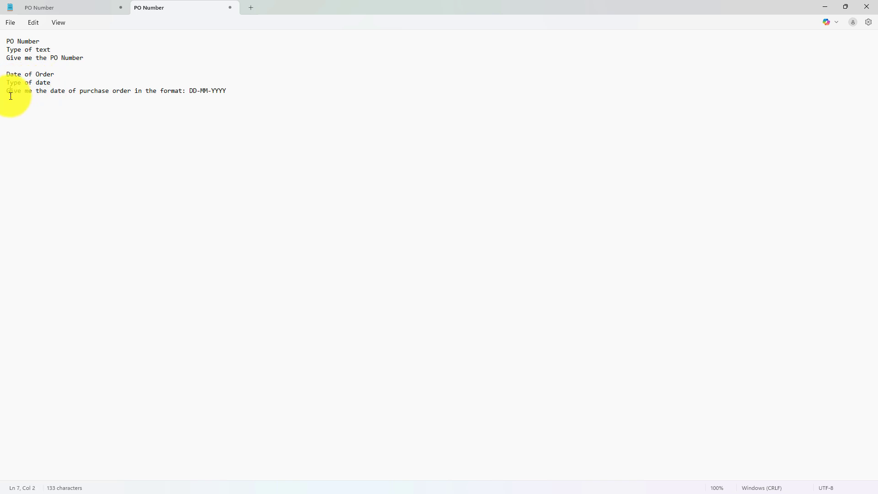
left_click_drag(7, 94, 229, 94)
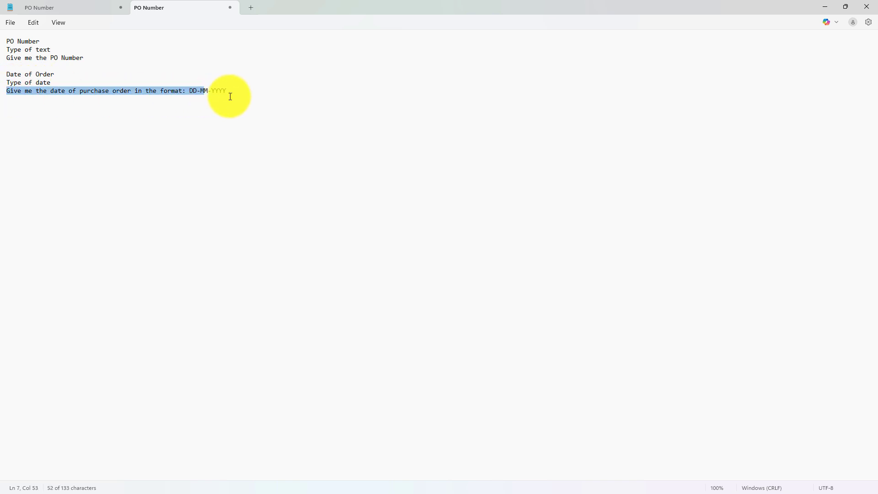
left_click(102, 122)
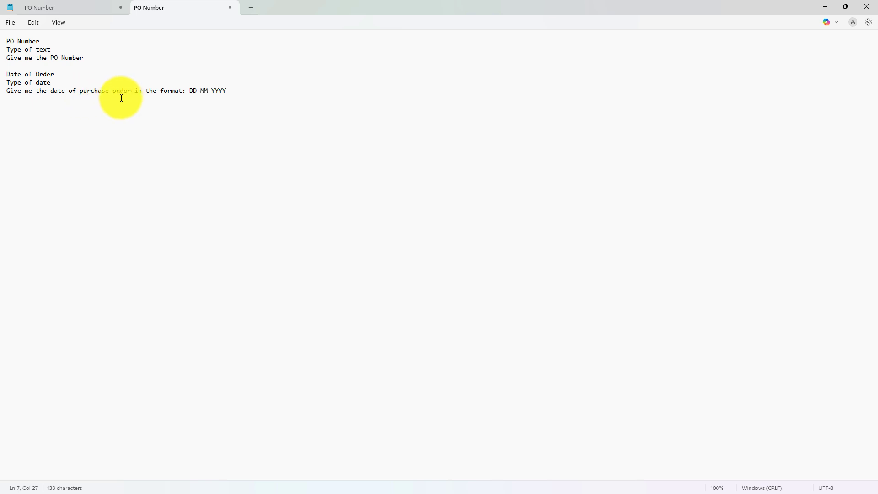
left_click(215, 107)
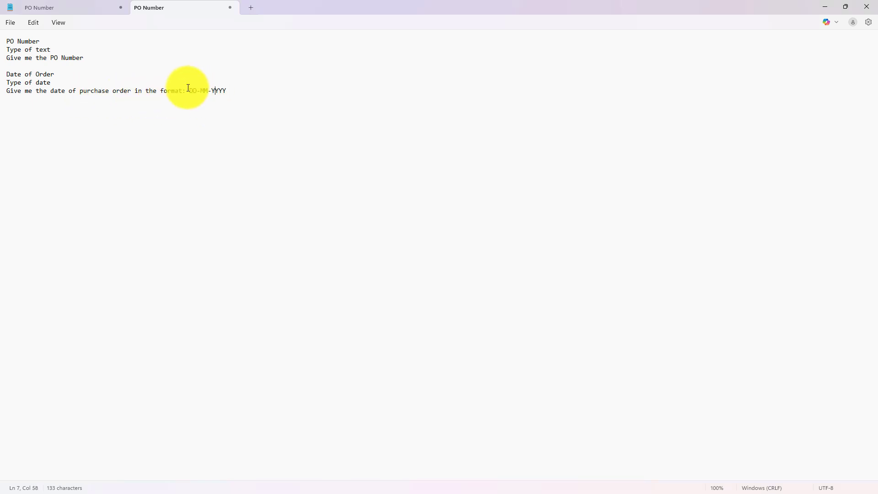
left_click_drag(185, 90, 224, 97)
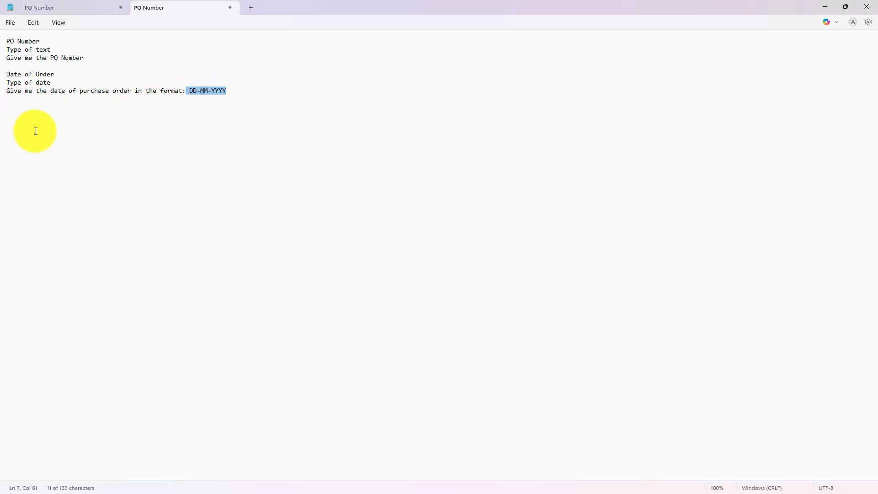
left_click(51, 320)
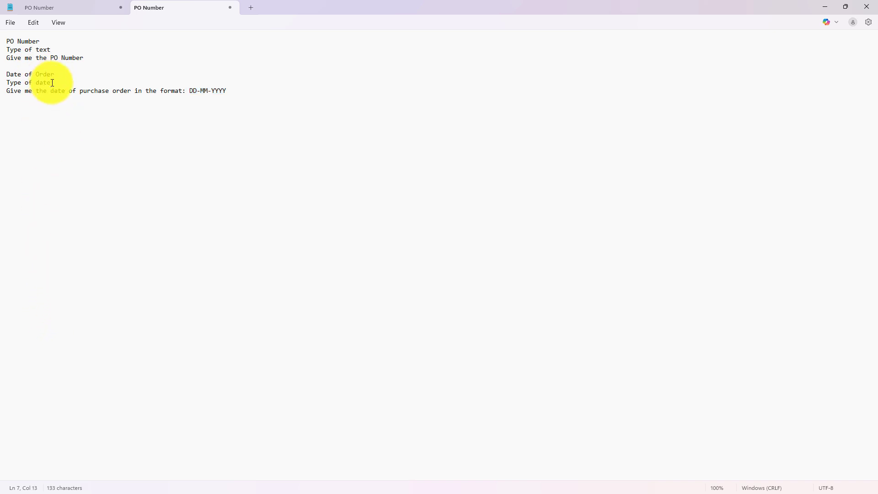
left_click_drag(51, 83, 36, 83)
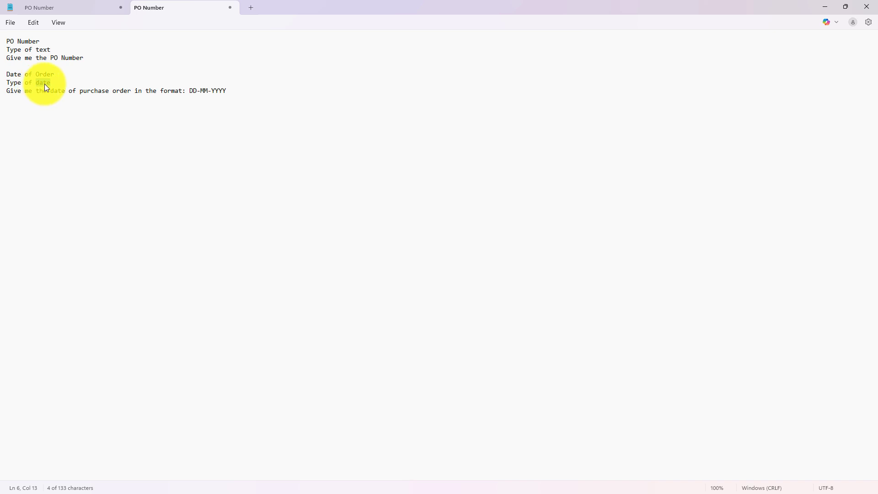
left_click(116, 91)
left_click_drag(8, 91, 205, 115)
left_click(205, 116)
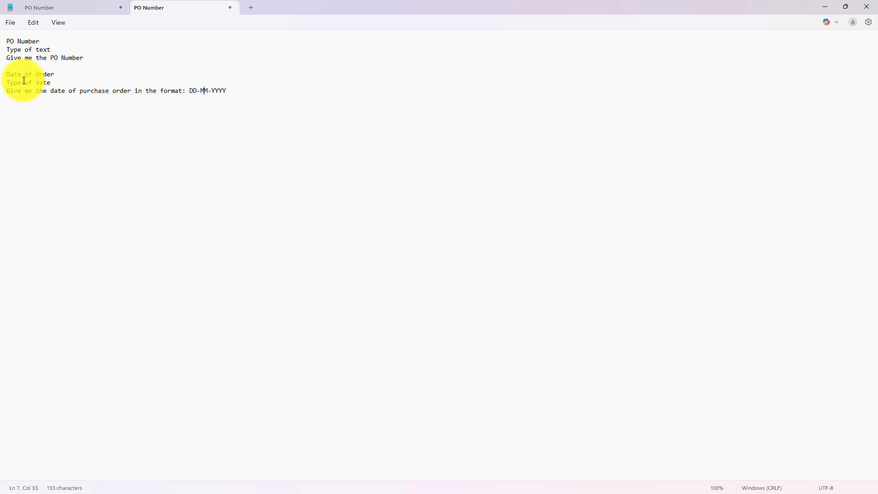
left_click(230, 90)
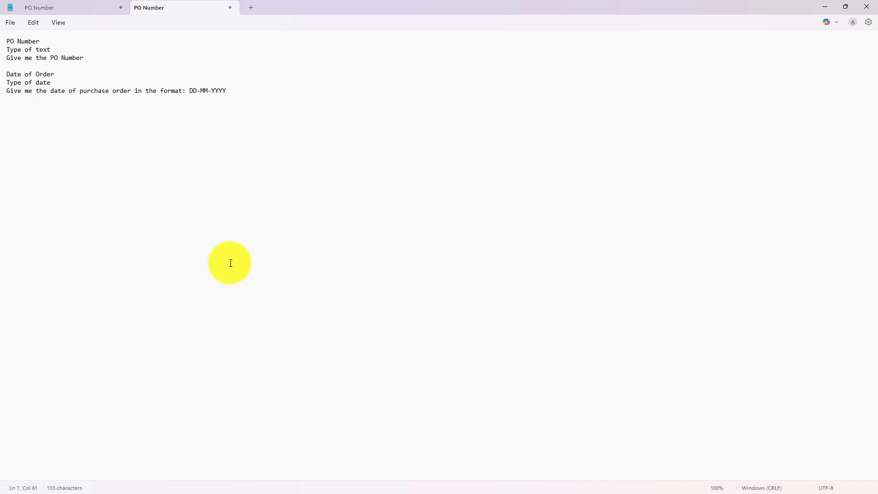
Step: In the other note with the full field list, change the type of Supplier's Contact Number to "Number"
left_click(81, 8)
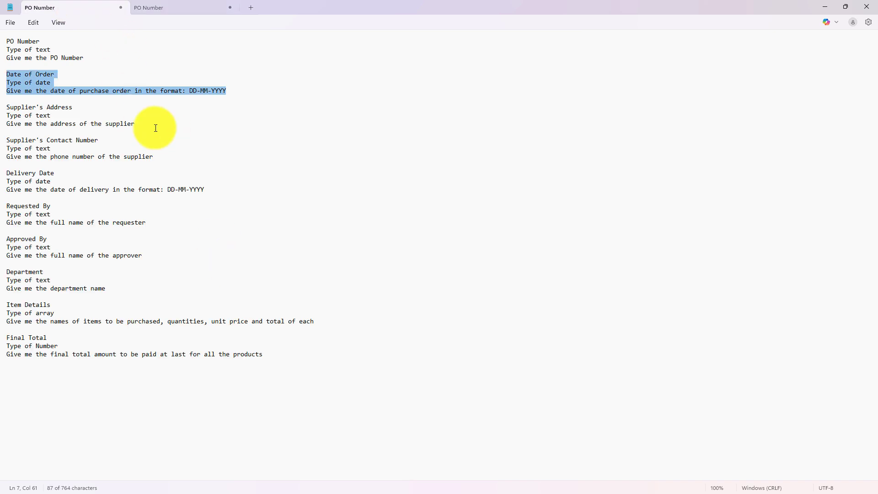
left_click(222, 205)
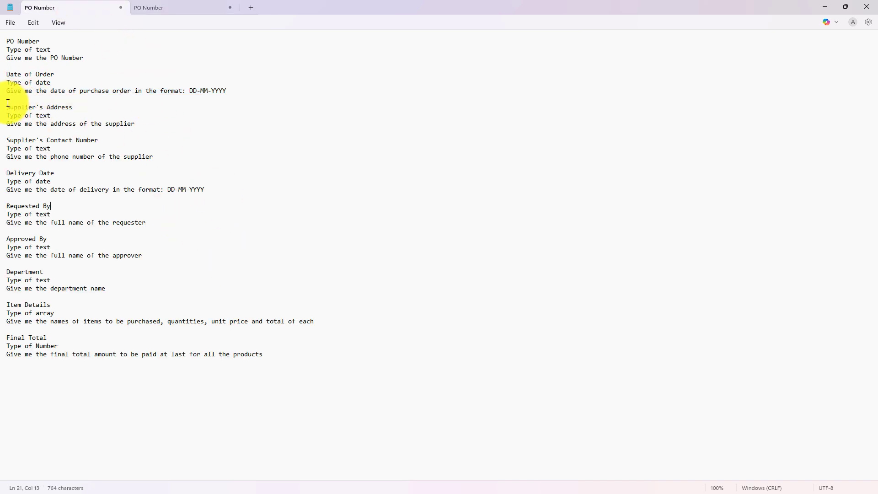
left_click_drag(7, 105, 170, 128)
left_click(171, 128)
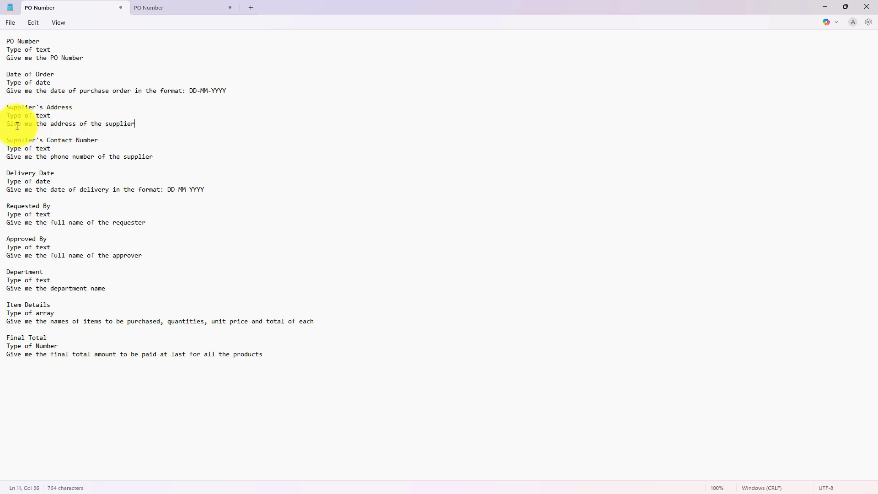
left_click(50, 148)
key("BackSpace")
key("BackSpace")
key("BackSpace")
key("BackSpace")
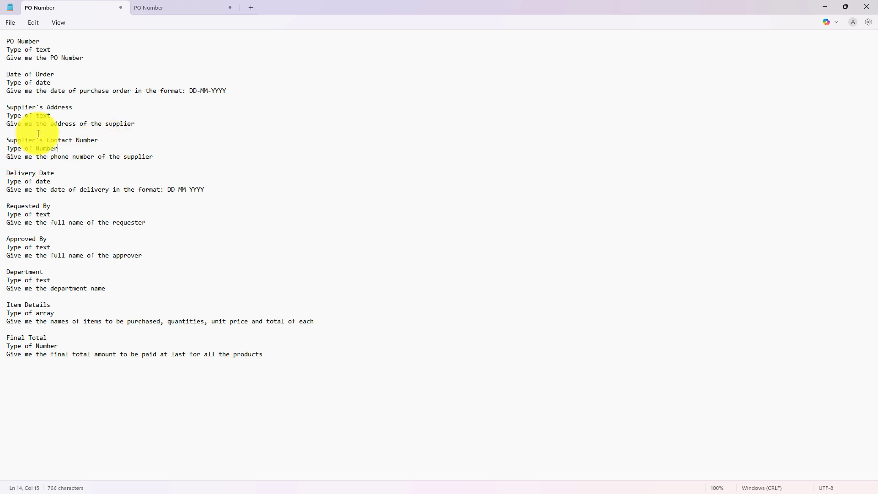
type("Number")
double_click(59, 151)
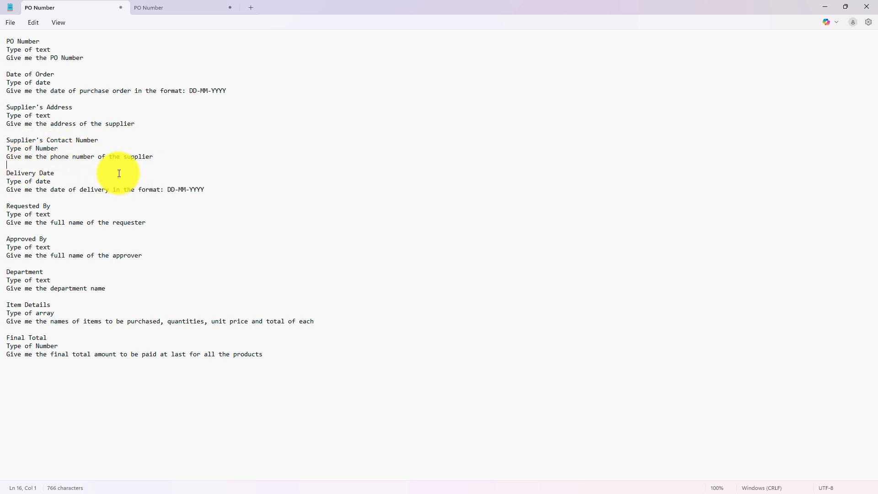
Step: Review the types and instructions of the Delivery Date, Requested By and Approved By entries in the full field list
left_click(14, 165)
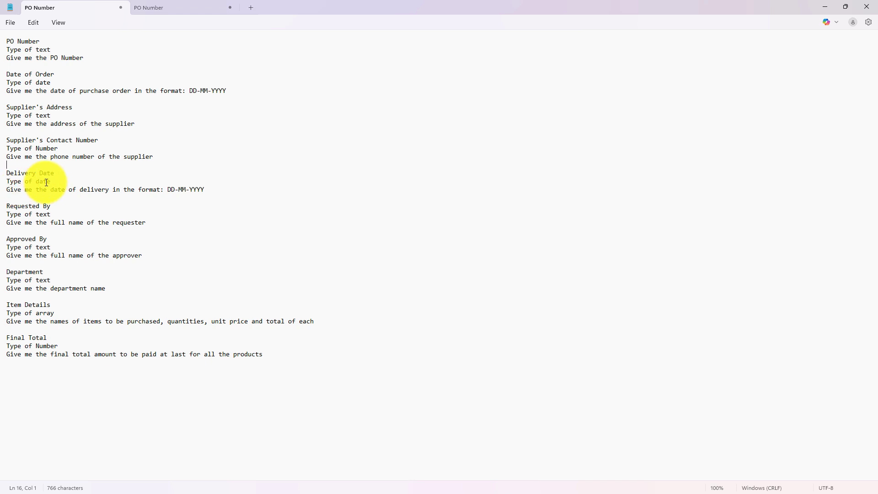
left_click_drag(32, 181, 2, 191)
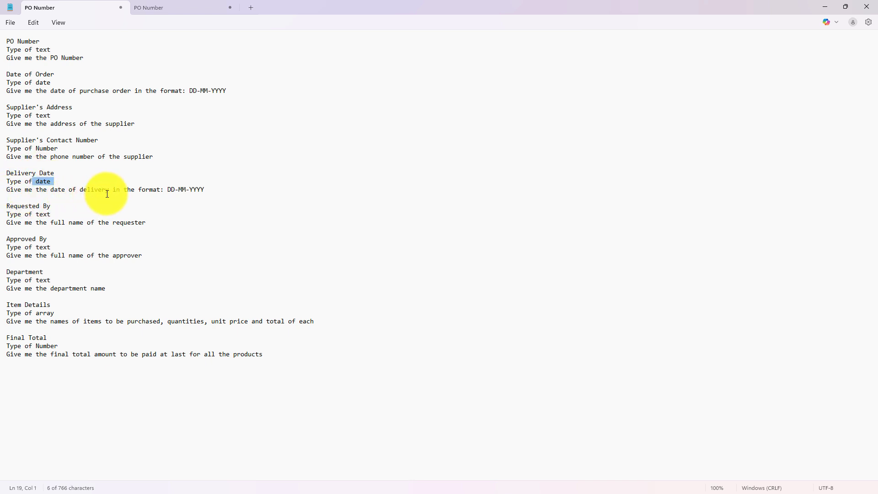
mouse_move(167, 189)
left_mouse_down()
mouse_move(190, 188)
mouse_move(173, 198)
left_mouse_up()
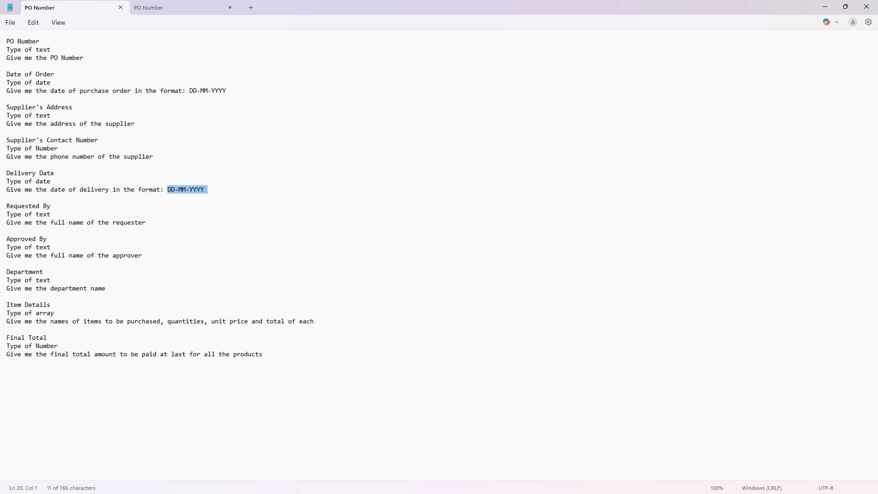
left_click_drag(4, 207, 80, 210)
left_click(59, 208)
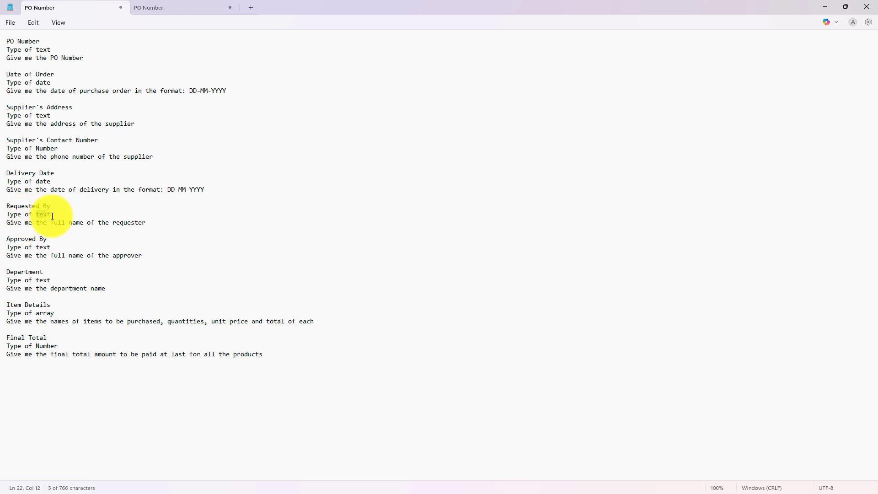
double_click(44, 215)
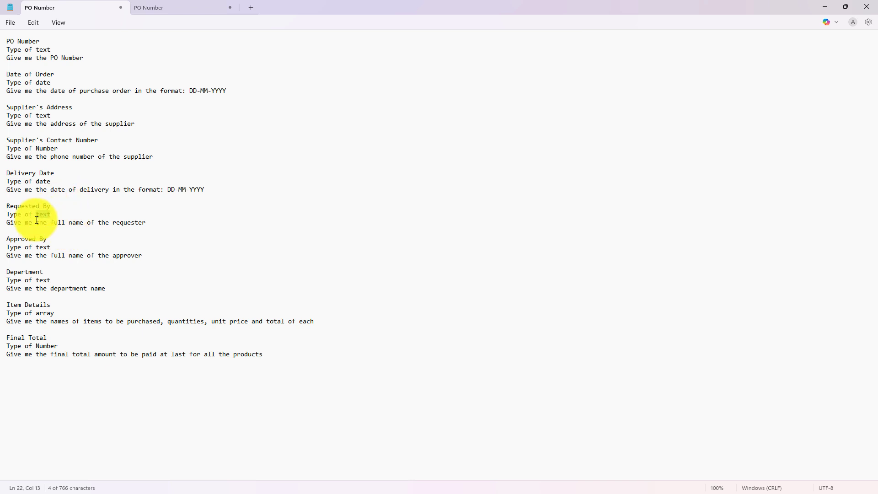
left_click_drag(50, 222, 80, 223)
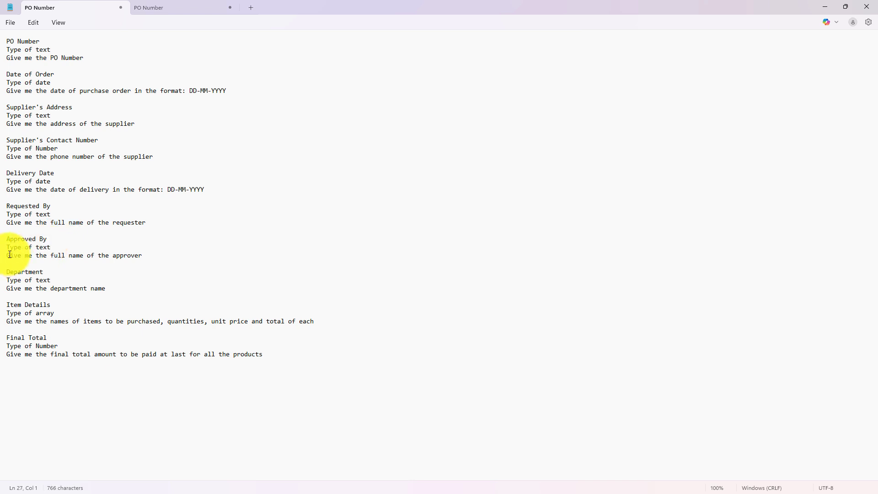
left_click_drag(10, 254, 142, 256)
left_click(107, 280)
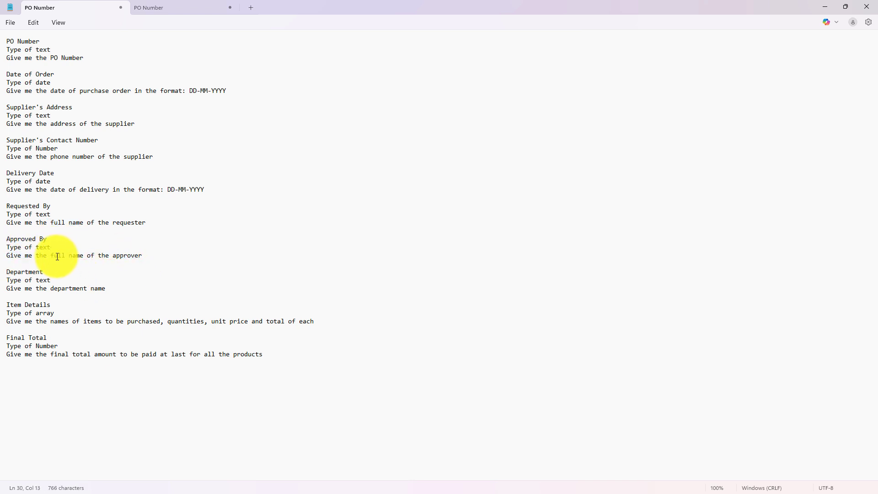
left_click_drag(51, 255, 143, 256)
left_click(87, 280)
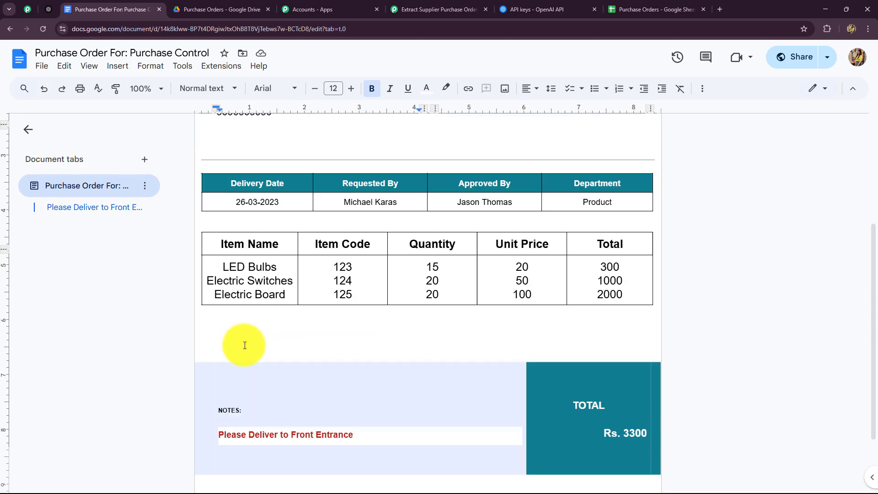
Step: Examine the item table in the purchase order document and the type given for Item Details in the note
scroll(243, 345, "down", 1)
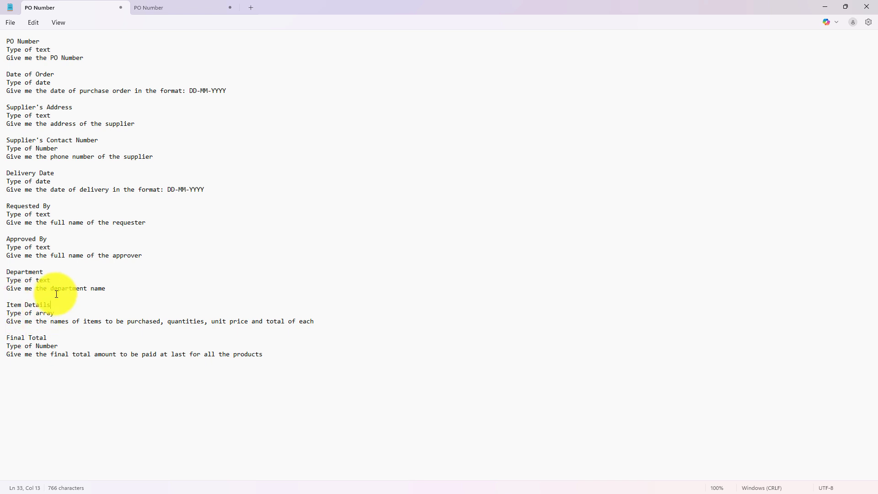
left_click_drag(38, 317, 52, 314)
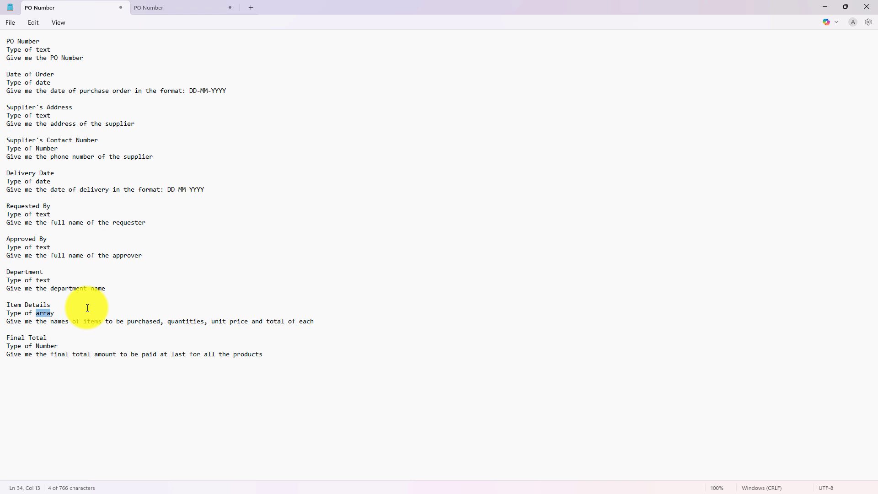
key("shift+Right")
key("shift+Right")
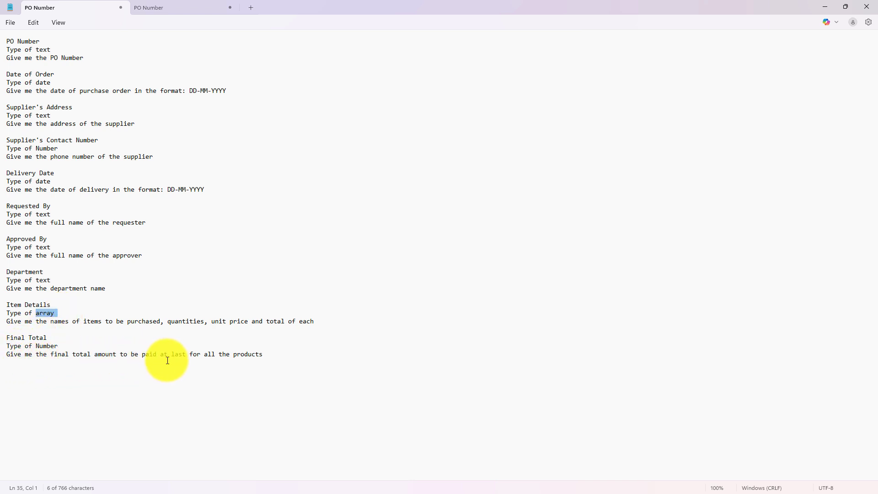
left_click(309, 360)
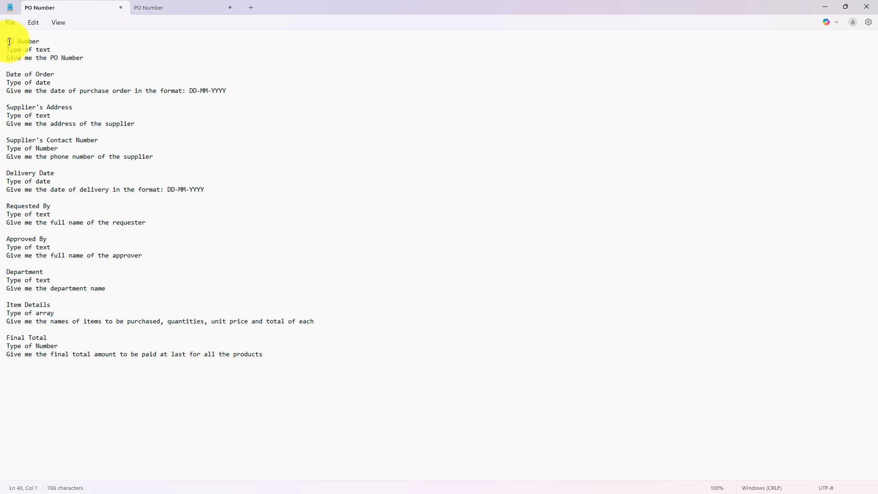
Step: Copy the entire field list from the note and open the OpenAI structured outputs guide linked in the workflow's Important Note
key("ctrl+a")
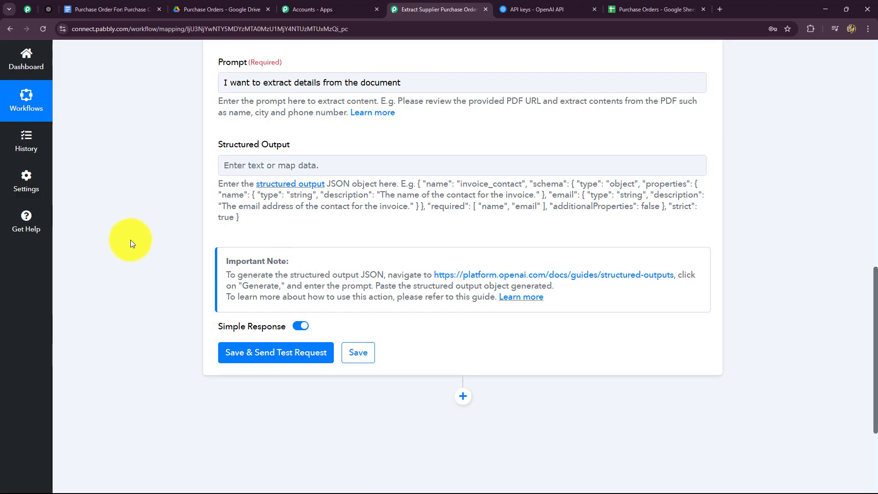
scroll(130, 239, "down", 2)
scroll(224, 150, "up", 2)
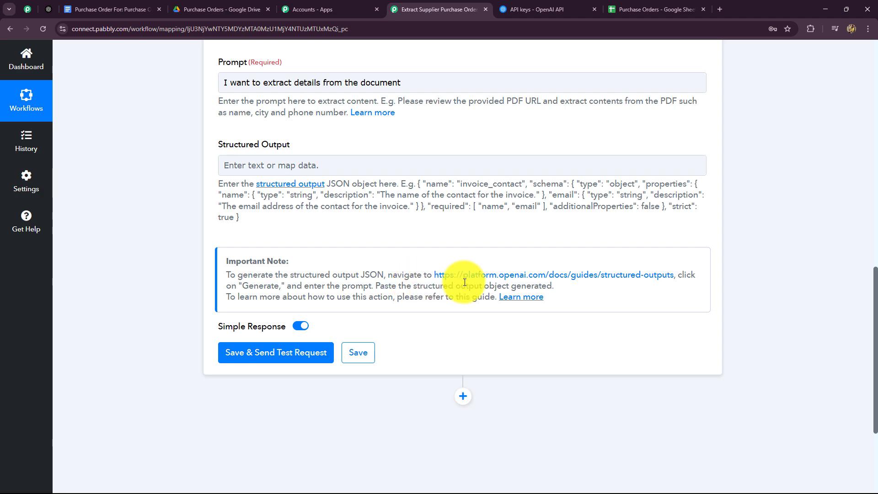
left_click(597, 274)
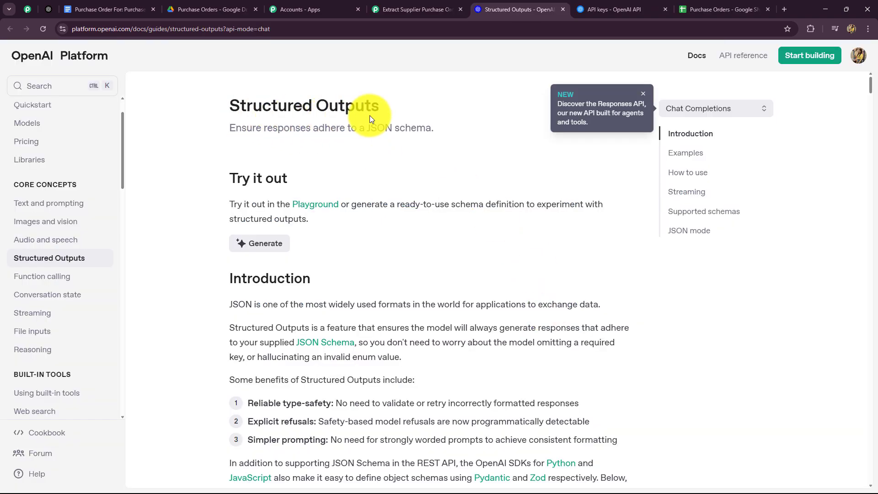
Step: Open the guide's JSON schema generator, paste the copied field list as its description and check the pasted text from the beginning
left_click(266, 248)
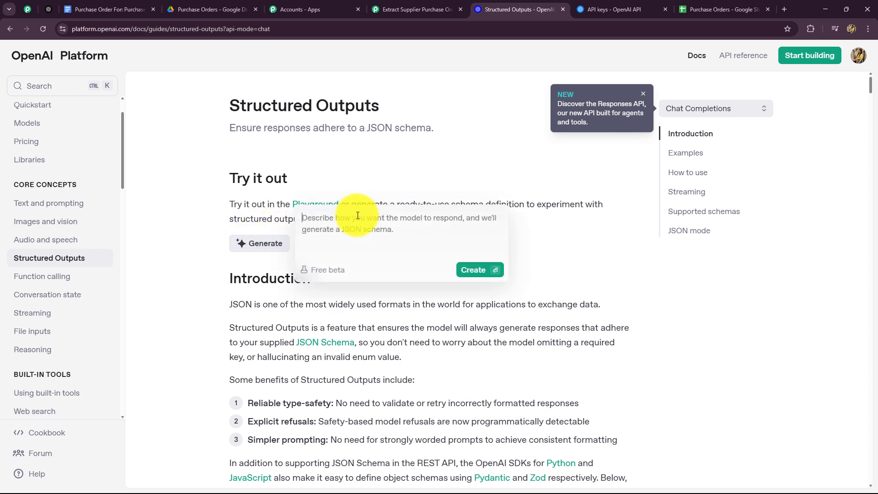
key("ctrl+v")
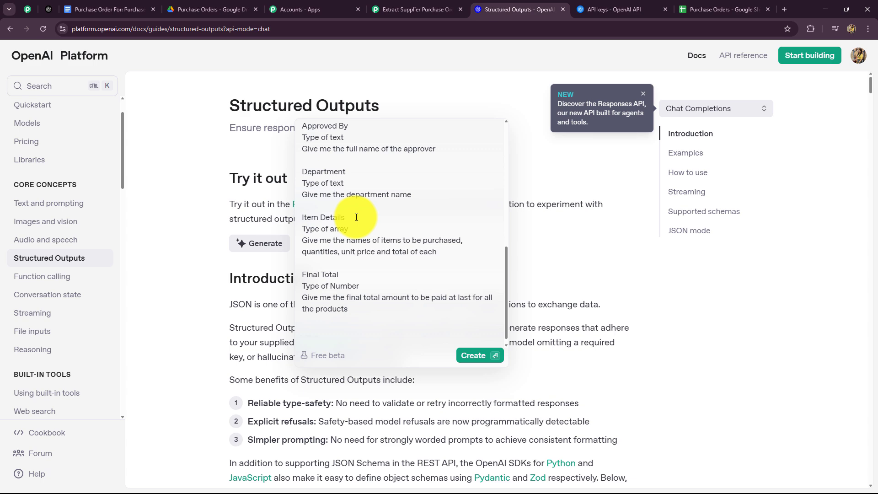
scroll(356, 217, "up", 8)
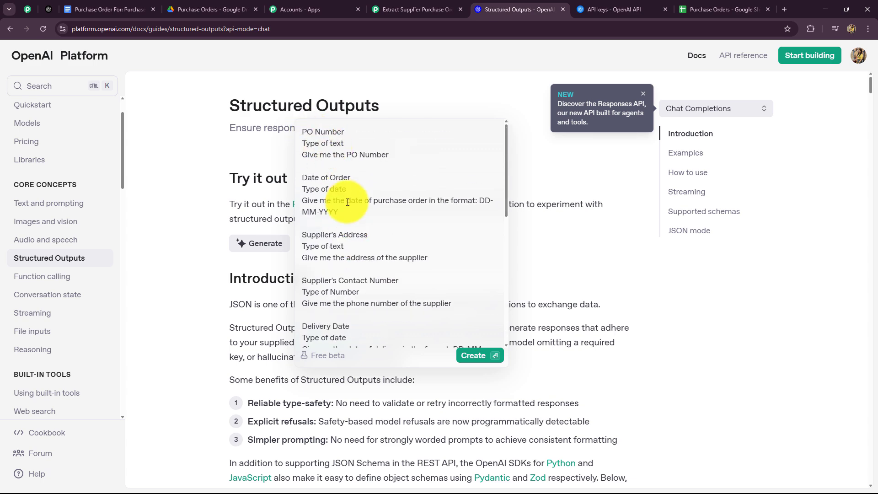
Step: Check the rest of the pasted field list, generate the JSON schema from it and look through the generated definition
scroll(349, 244, "down", 8)
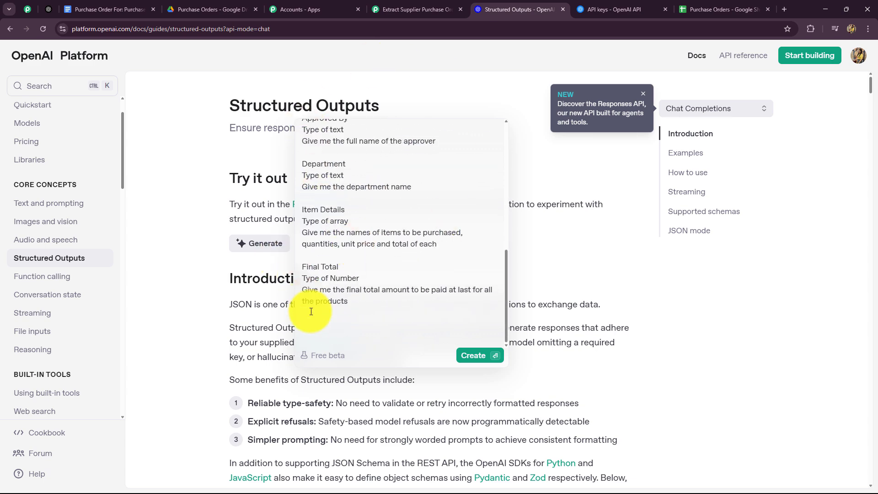
scroll(427, 274, "up", 8)
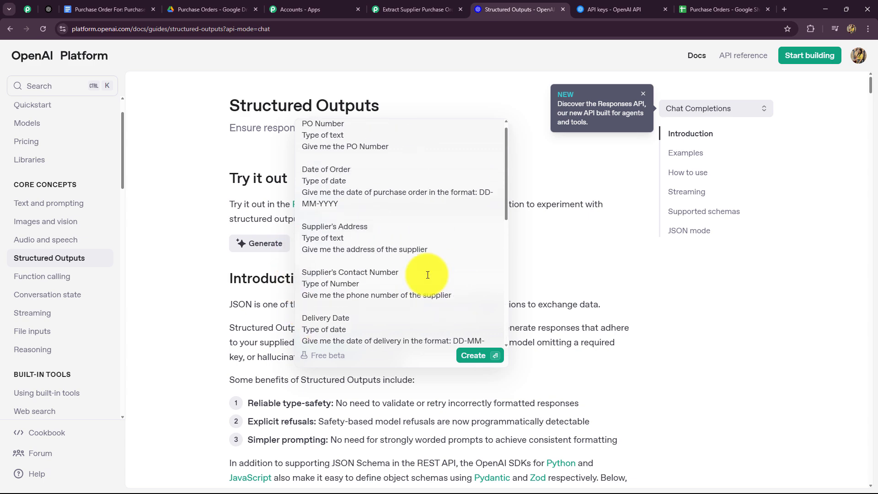
left_click(467, 361)
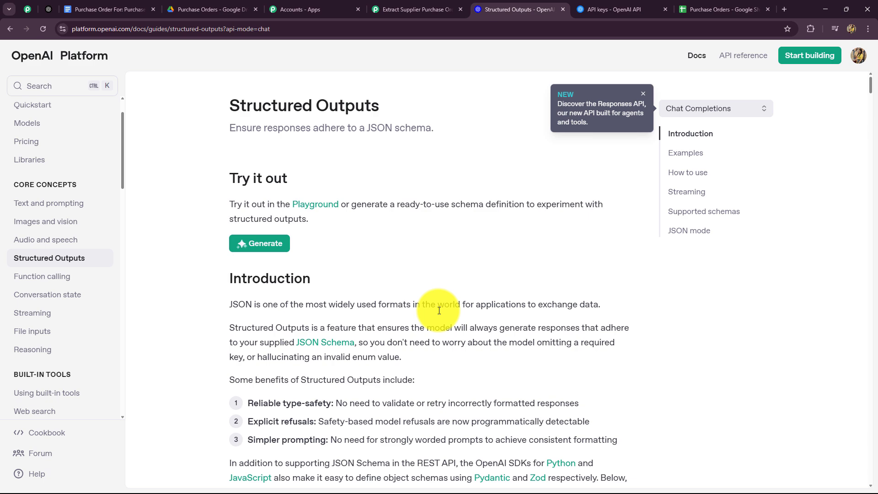
scroll(369, 246, "down", 4)
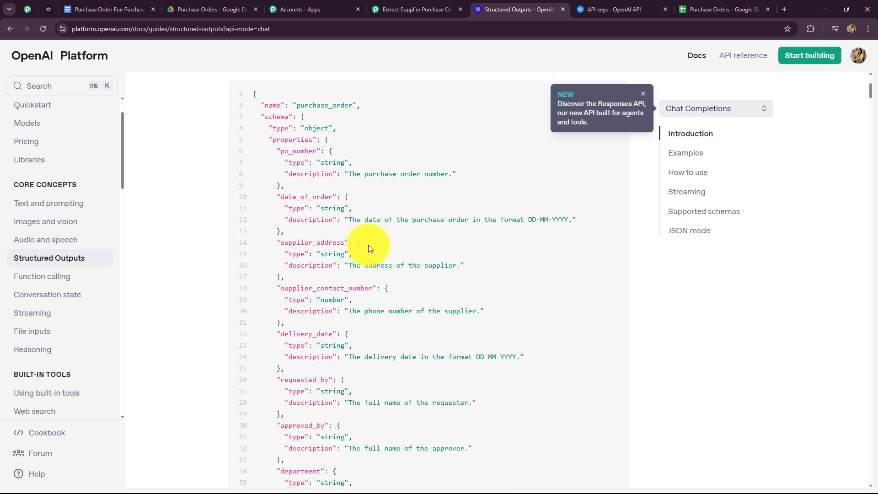
scroll(367, 245, "down", 10)
scroll(367, 244, "up", 14)
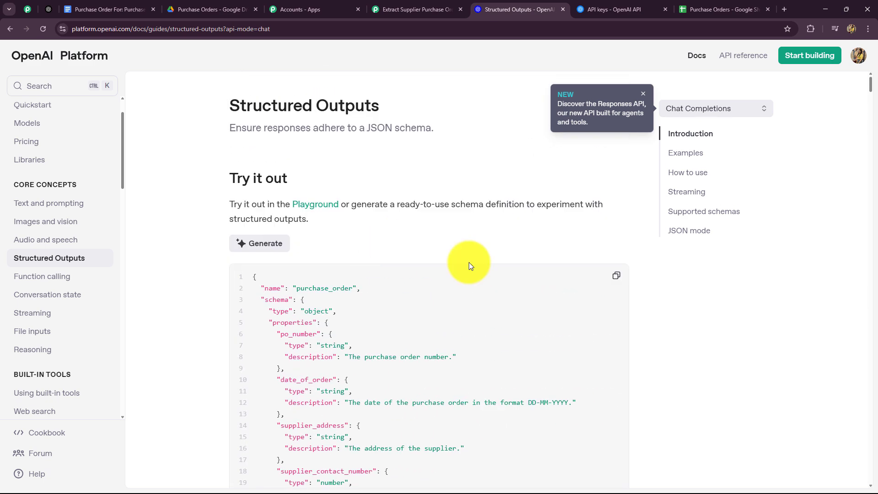
Step: Copy the generated purchase_order schema and paste it as the Structured Output of the OpenAI action in the Pabbly Connect workflow
left_click(615, 276)
left_click(380, 10)
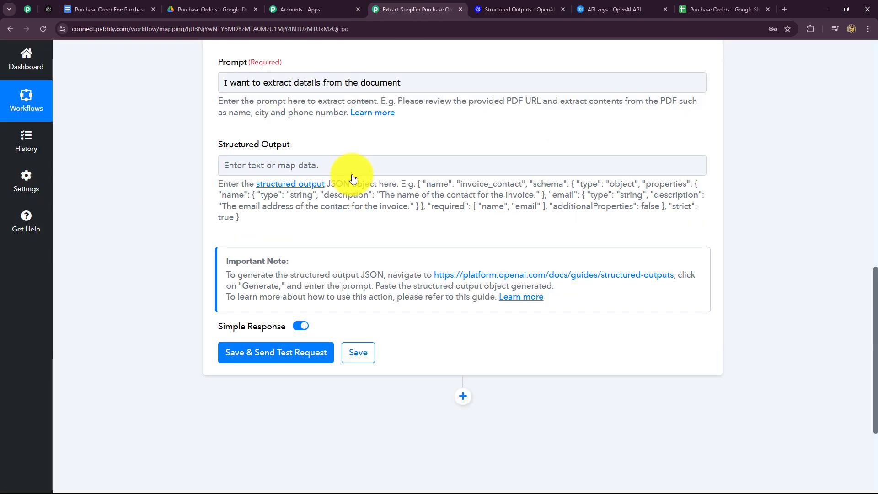
left_click(309, 165)
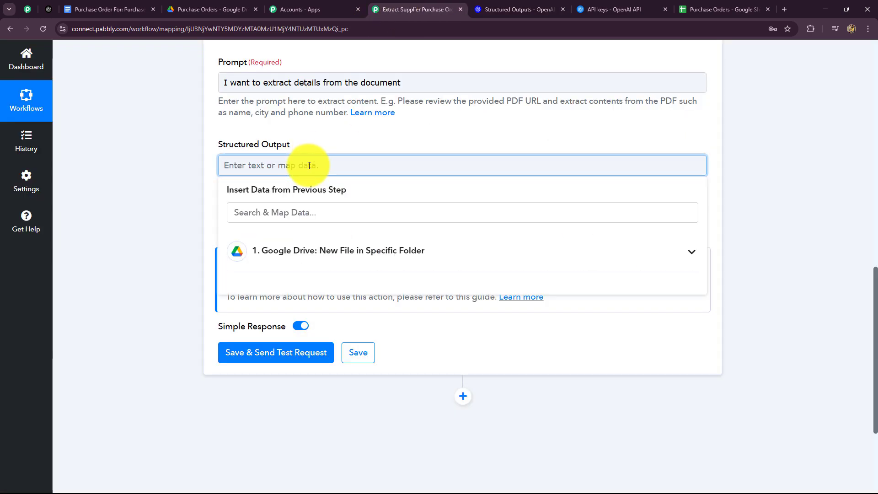
key("ctrl+v")
left_click(145, 188)
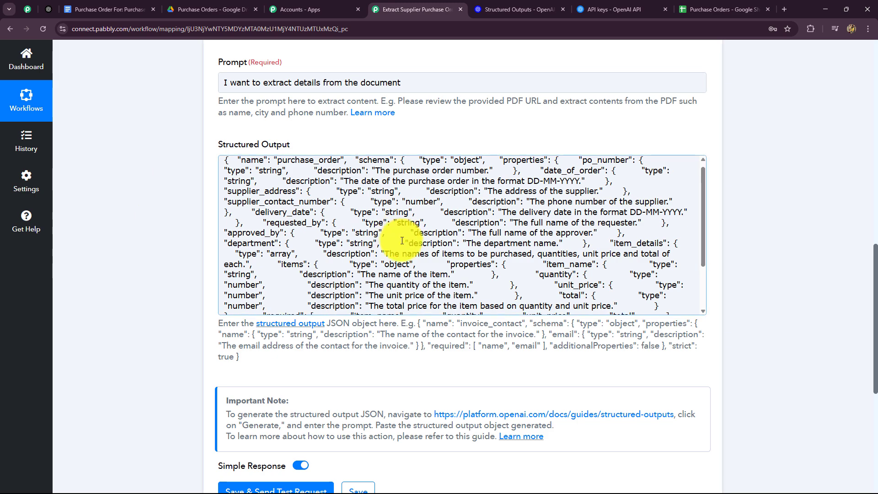
Step: Turn off Simple Response for the OpenAI action, then save it and send a test request
scroll(402, 241, "down", 4)
scroll(157, 313, "down", 6)
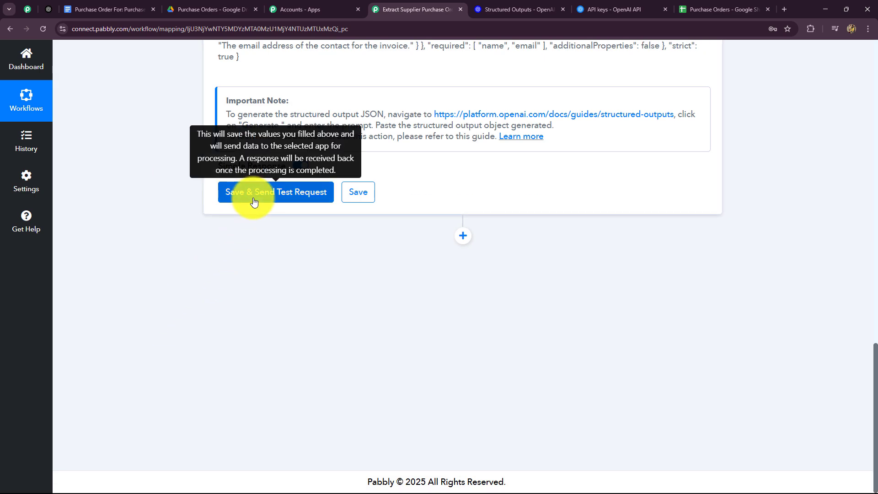
scroll(290, 290, "up", 5)
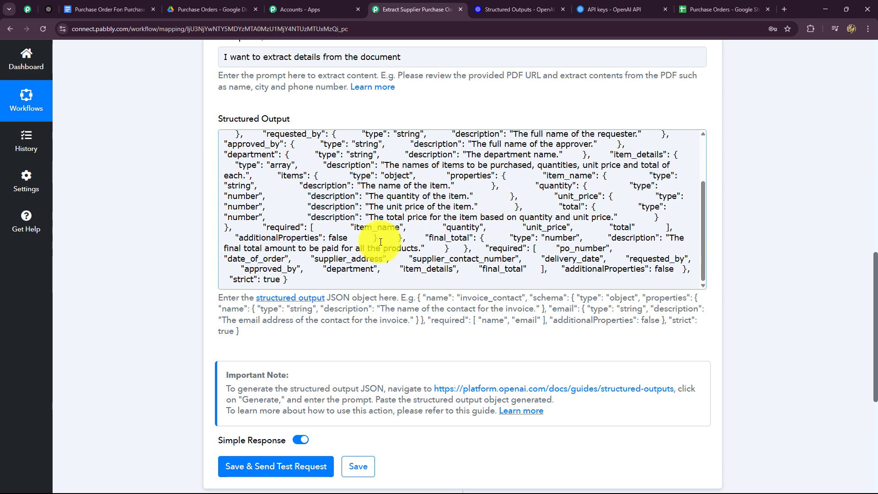
scroll(219, 345, "down", 4)
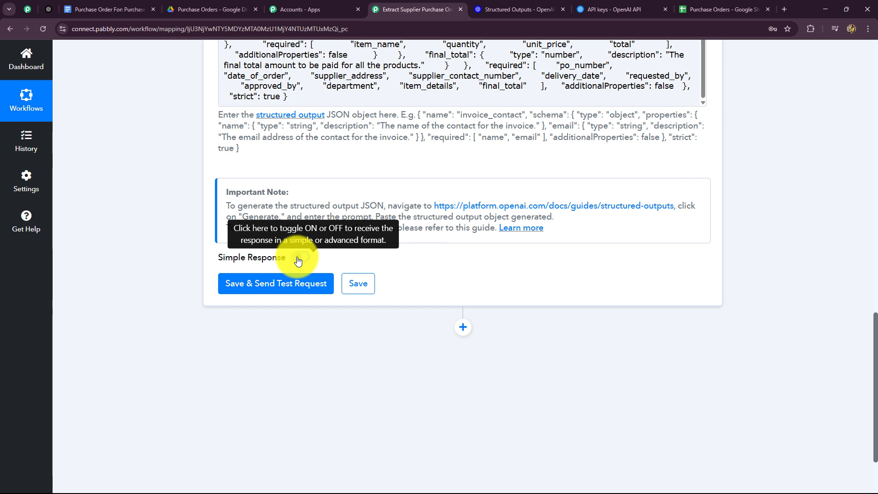
left_click(285, 284)
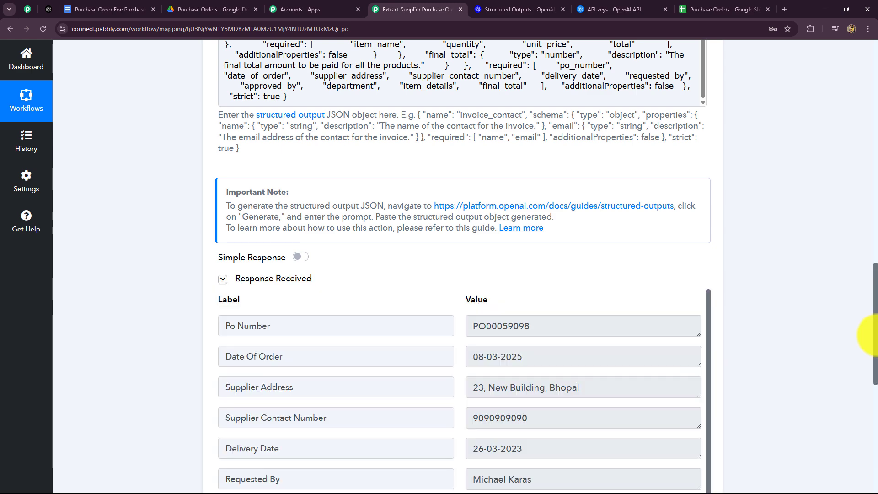
Step: Review the PO number, order date, supplier address, supplier contact number and delivery date in the OpenAI test response
scroll(876, 335, "down", 6)
scroll(876, 335, "up", 4)
scroll(869, 333, "down", 2)
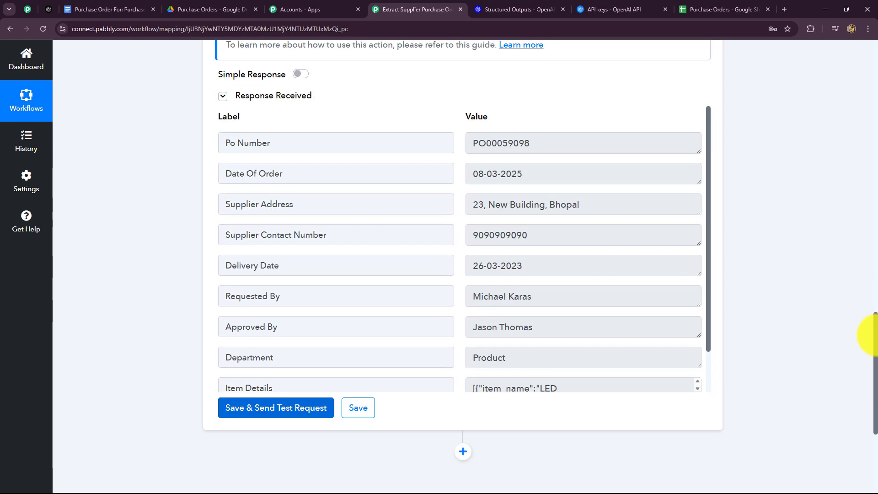
left_click(525, 149)
double_click(525, 149)
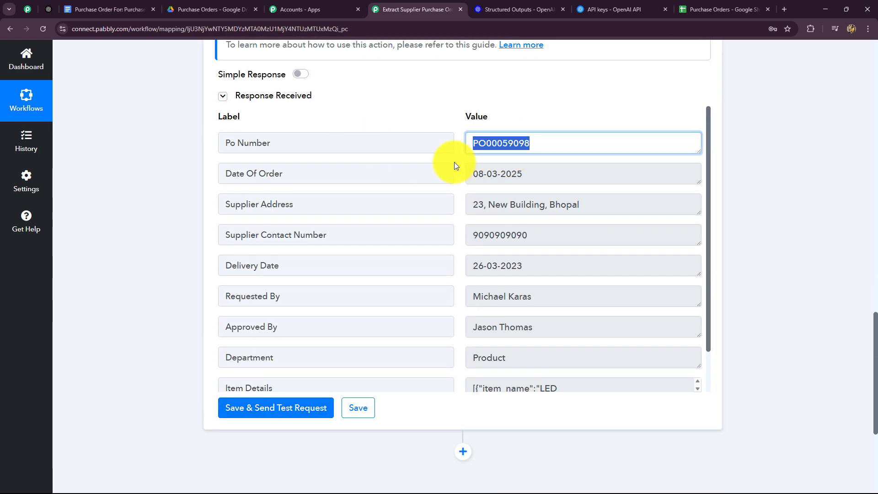
left_click_drag(552, 178, 443, 188)
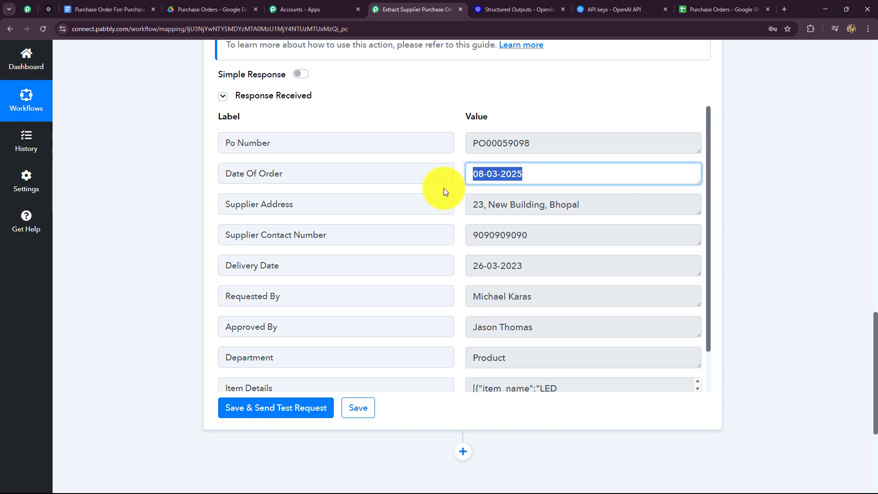
left_click_drag(584, 200, 451, 212)
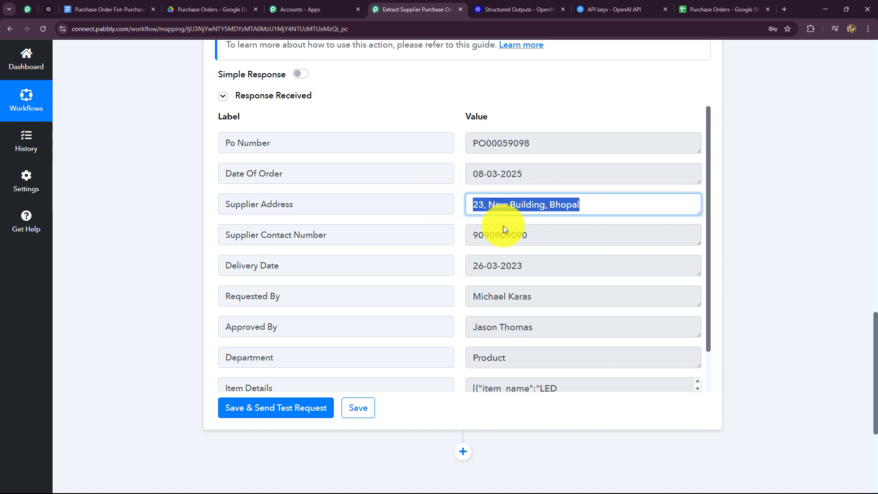
left_click(488, 241)
left_click_drag(488, 241, 463, 251)
left_click_drag(534, 267, 471, 279)
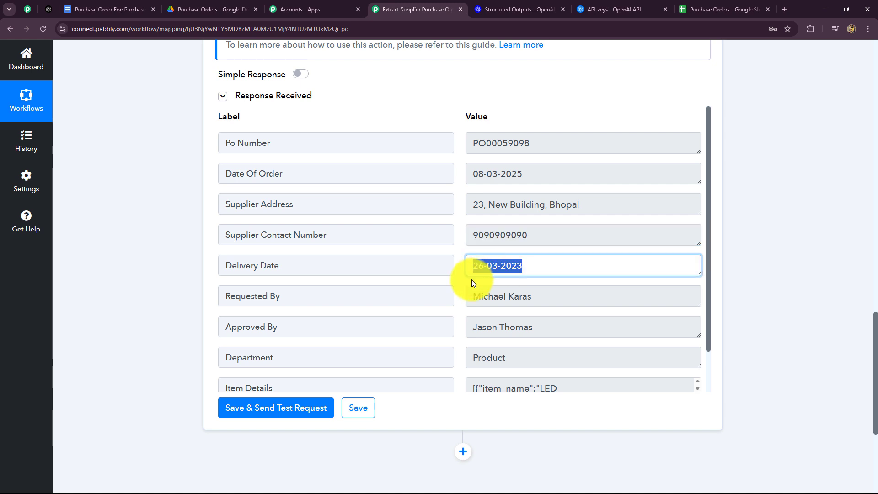
Step: Check the Requested By, Approved By and Department values in the test response
scroll(536, 283, "down", 1)
left_click_drag(537, 252, 465, 269)
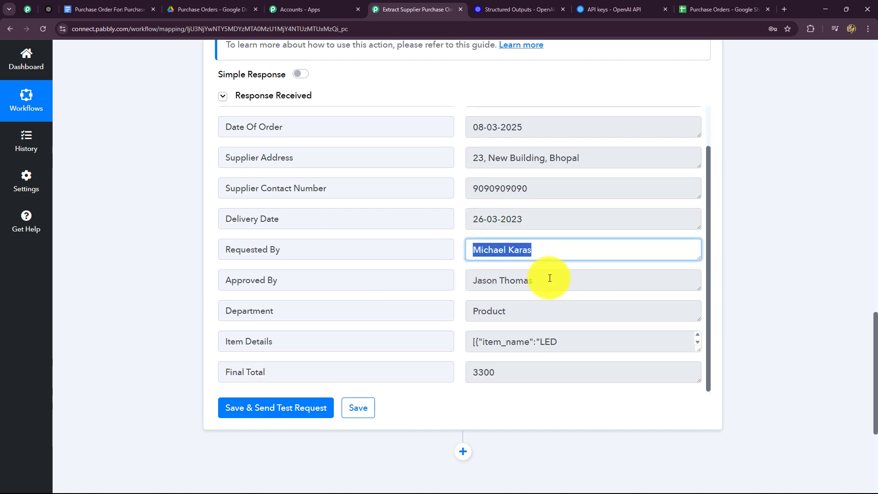
left_click_drag(549, 278, 450, 306)
left_click_drag(525, 308, 442, 320)
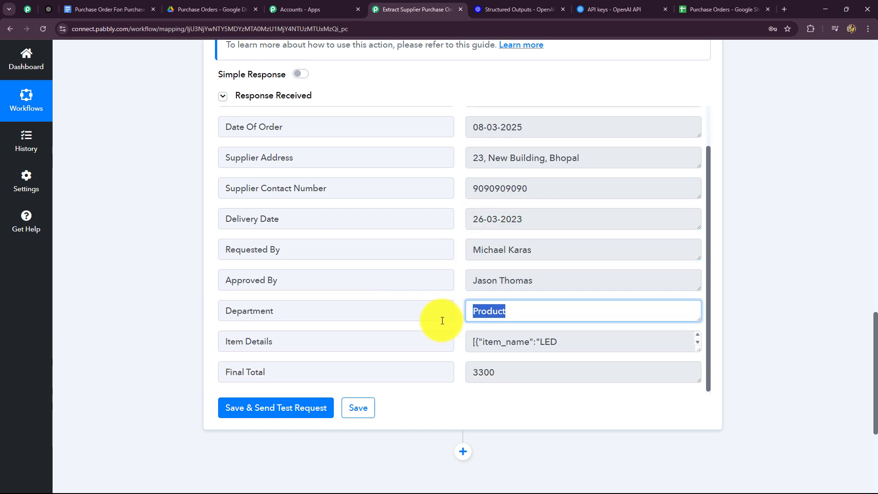
Step: Enlarge the Item Details value in the response to read the whole item array, and check the Final Total
left_click_drag(560, 341, 466, 341)
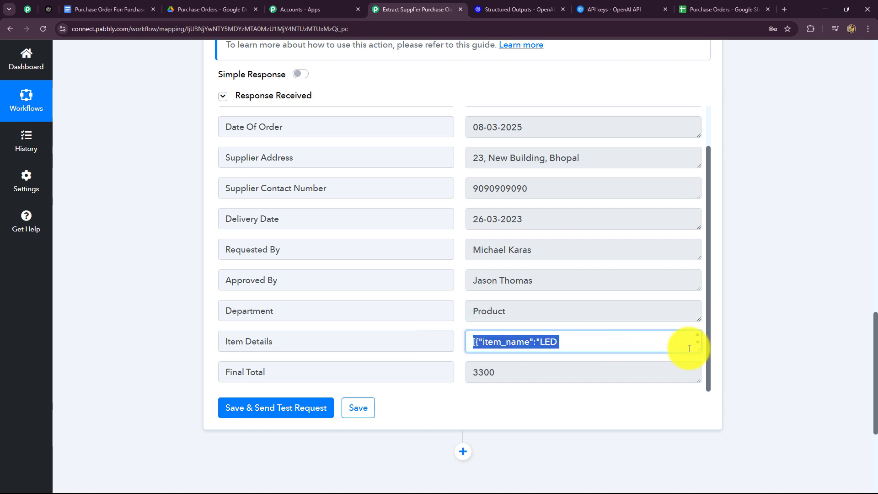
left_click_drag(697, 350, 709, 417)
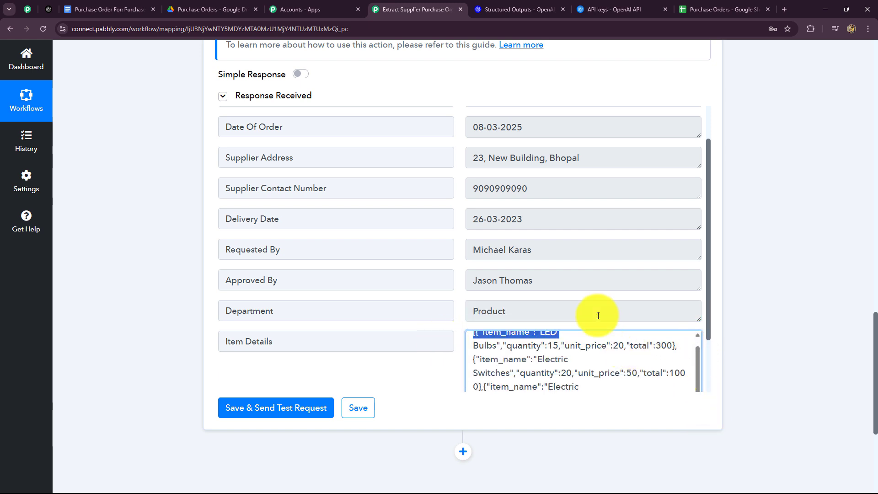
scroll(598, 315, "down", 2)
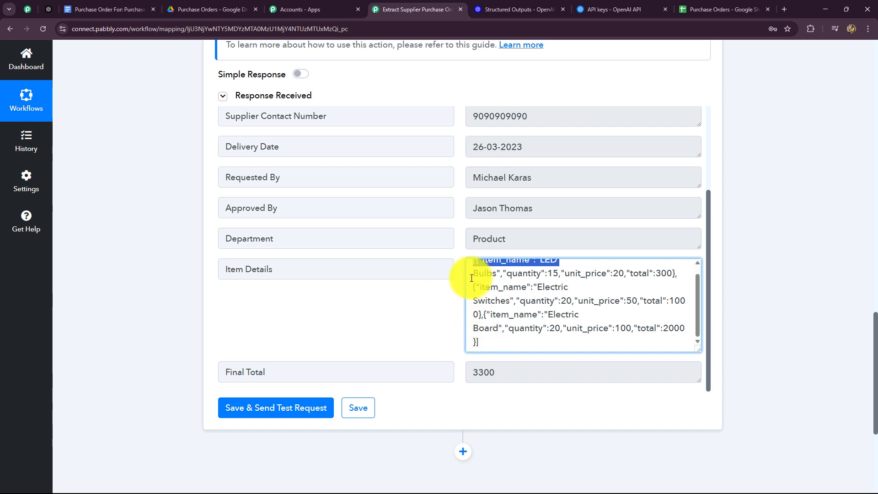
left_click(473, 268)
left_click_drag(474, 262, 496, 359)
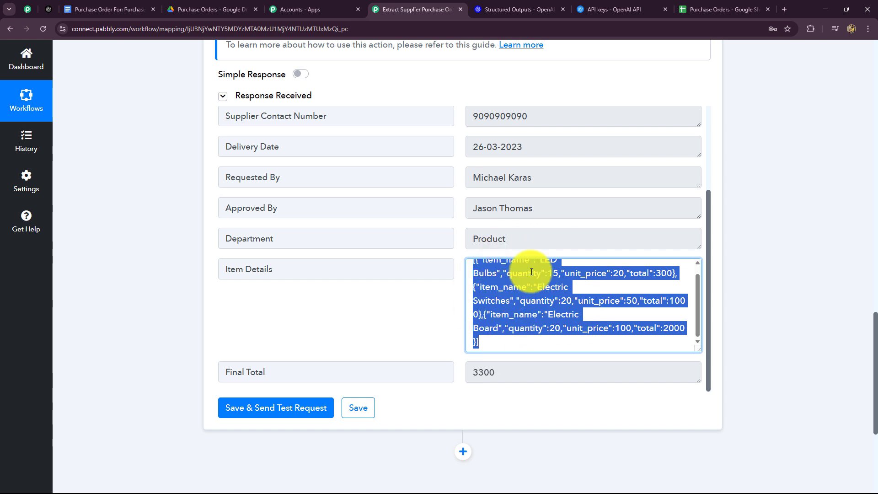
scroll(672, 278, "down", 4)
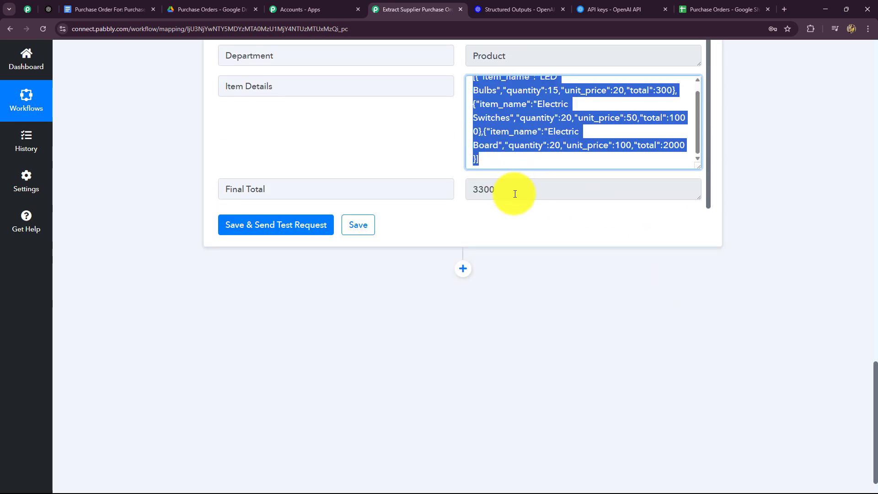
left_click_drag(513, 190, 450, 207)
scroll(476, 235, "down", 1)
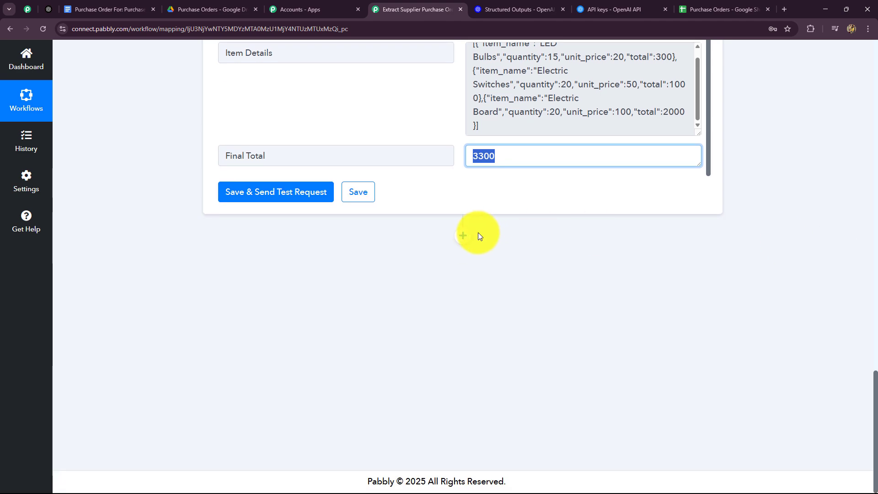
Step: Add a Data Transformer (Pabbly) action after the OpenAI step with the Line Itemizer event and connect it
left_click(462, 237)
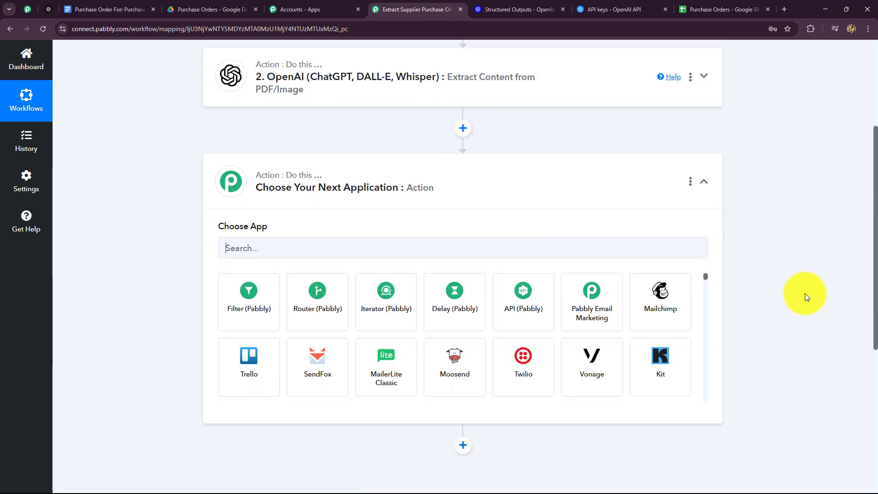
left_click(343, 243)
type("dat")
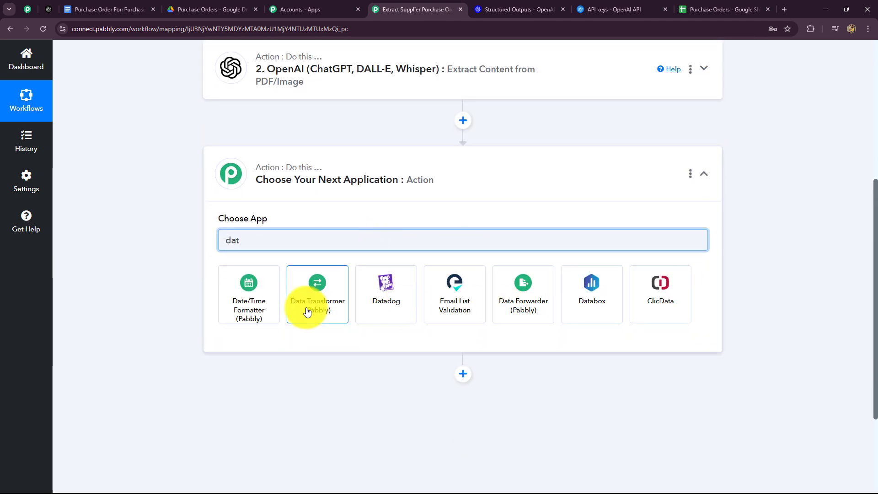
left_click(304, 309)
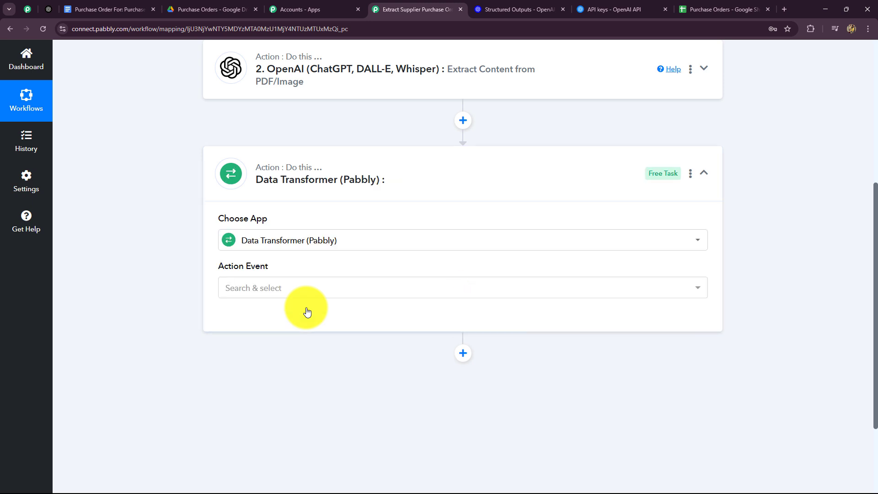
left_click(284, 288)
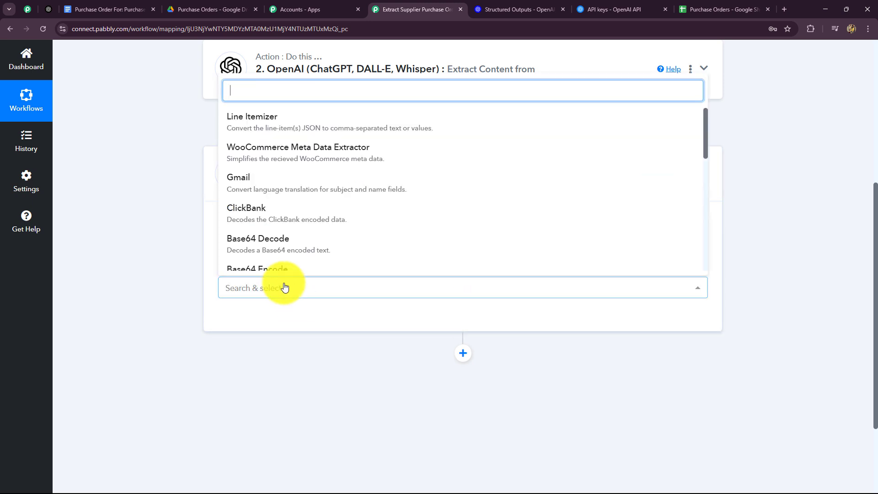
left_click(268, 121)
left_click(228, 318)
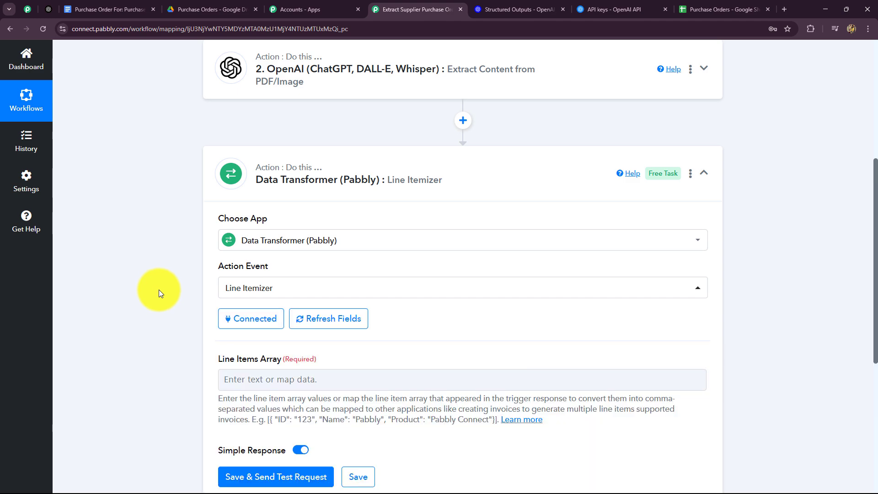
Step: Map Item Details from the OpenAI extraction step into the Line Items Array of the Line Itemizer action
scroll(179, 256, "down", 4)
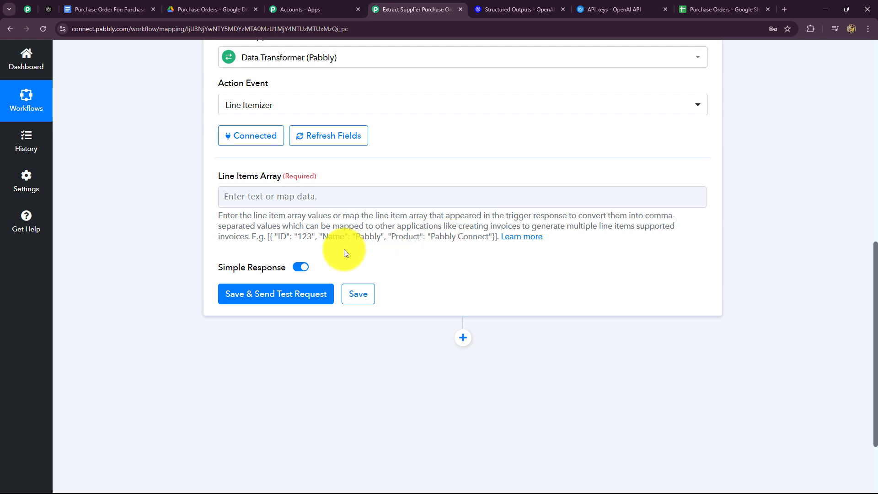
left_click(320, 199)
left_click(297, 323)
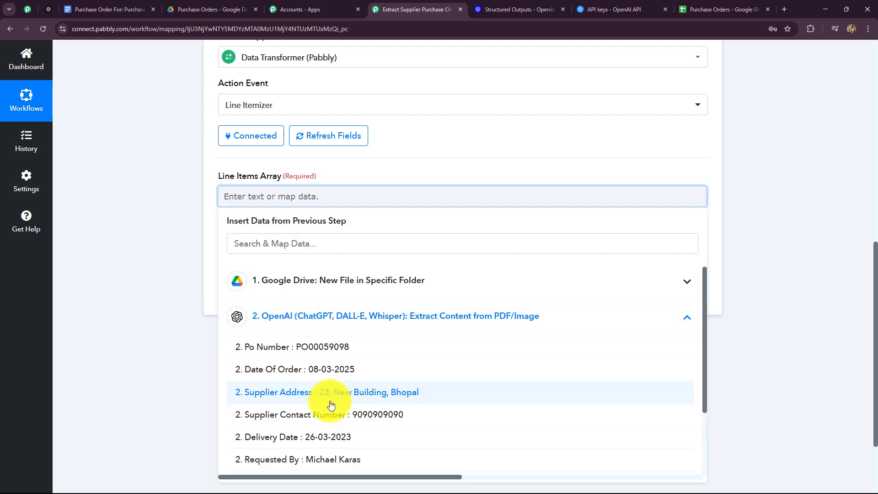
scroll(323, 401, "down", 2)
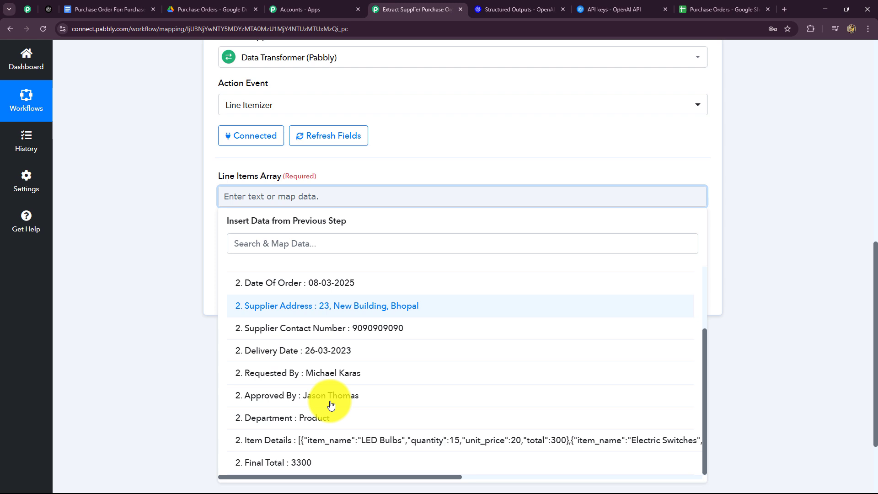
left_click(397, 444)
left_click(825, 213)
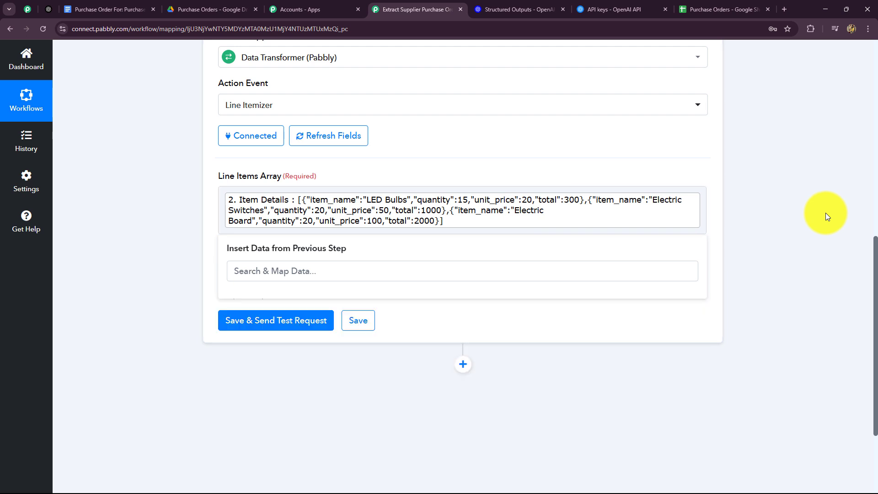
scroll(169, 215, "down", 2)
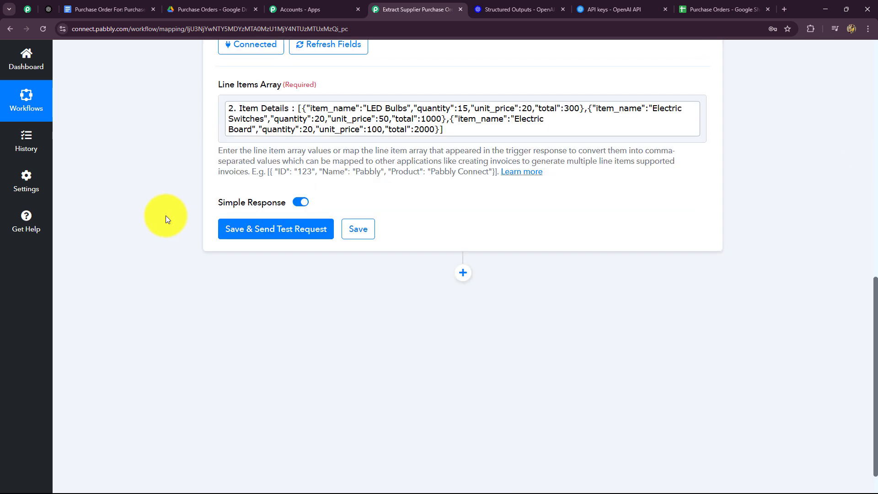
Step: Save the Line Itemizer action and send its test request with the mapped item array
left_click_drag(268, 171, 509, 220)
left_click(284, 169)
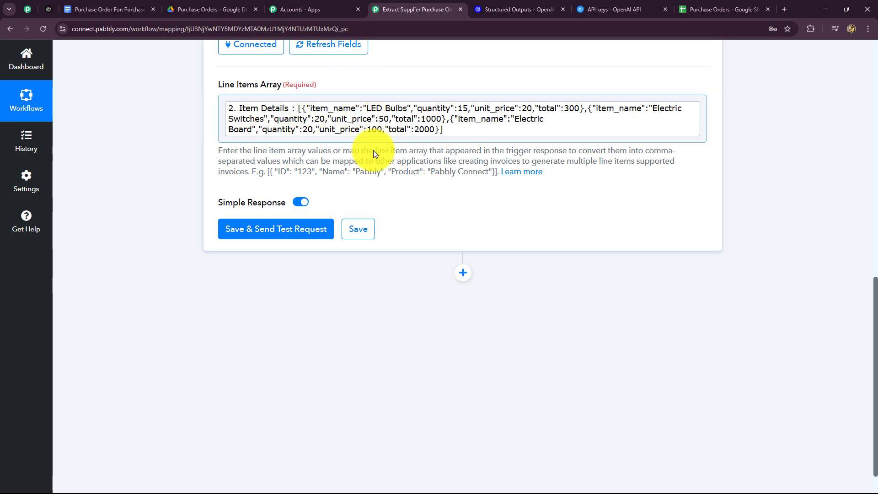
scroll(411, 281, "down", 1)
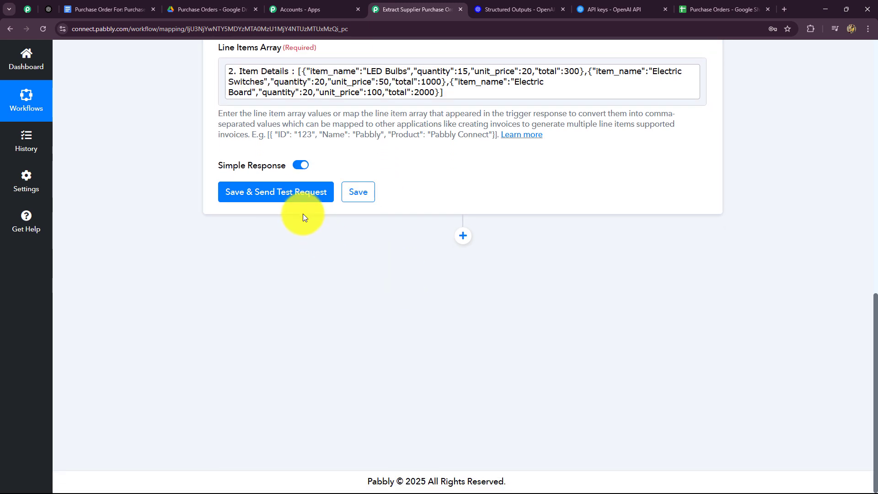
left_click(285, 193)
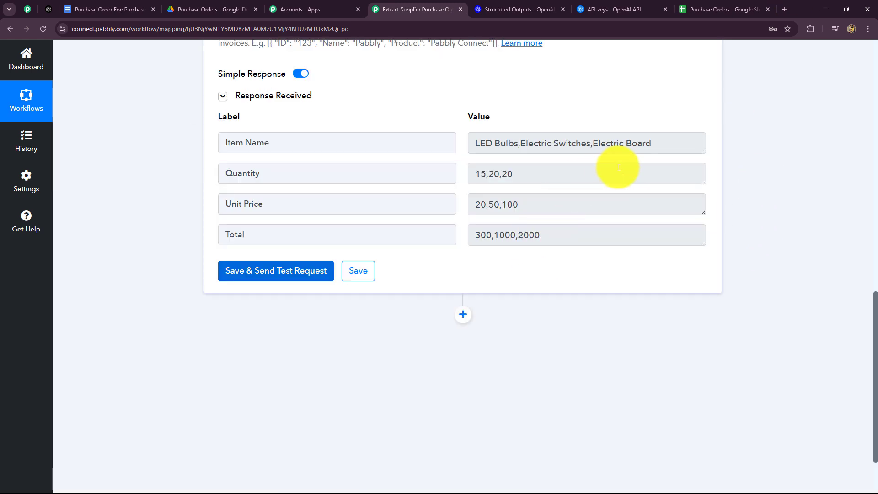
Step: Check the Item Name, Quantity, Unit Price and Total values in the Line Itemizer response
left_click_drag(662, 147, 462, 147)
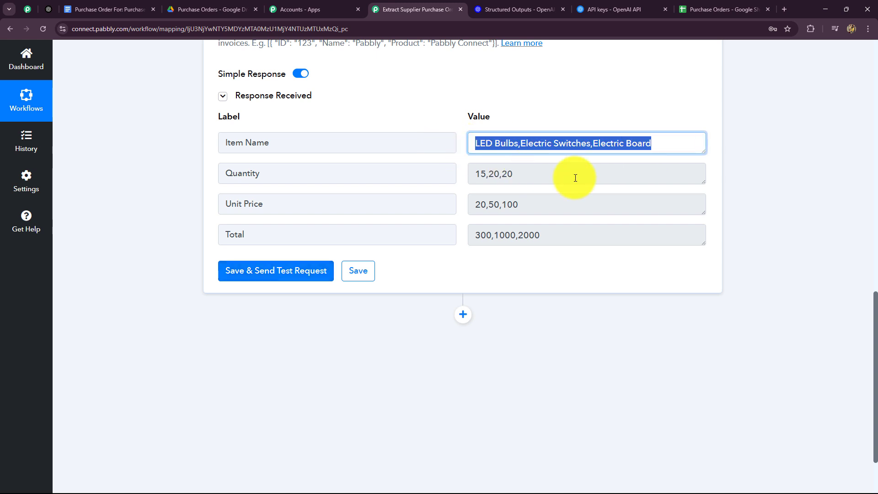
left_click_drag(568, 177, 446, 173)
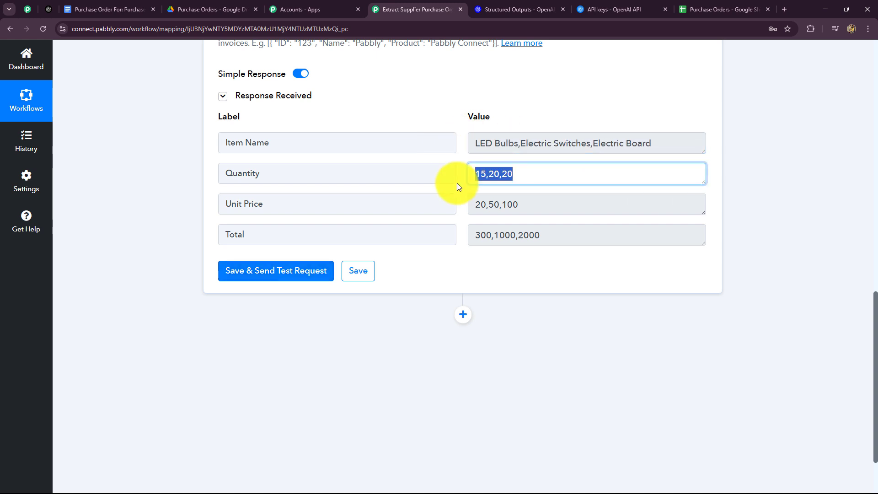
left_click_drag(544, 206, 427, 204)
left_click_drag(544, 235, 419, 239)
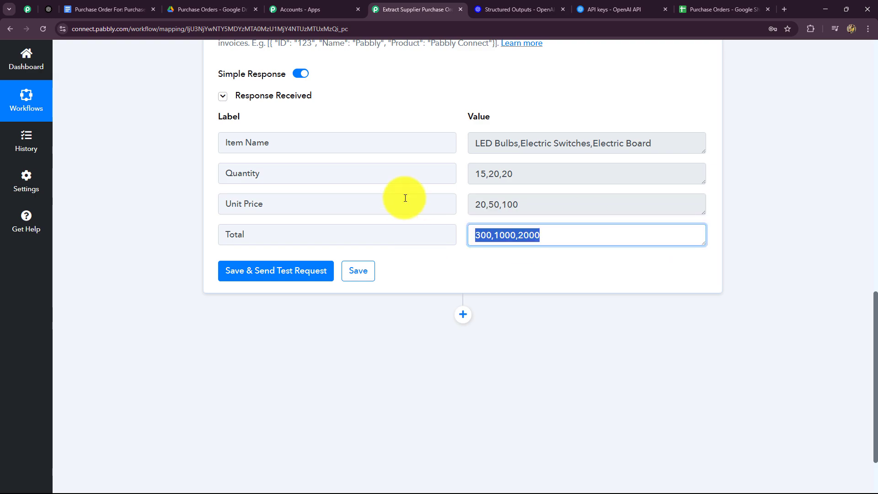
scroll(797, 263, "up", 12)
scroll(797, 263, "down", 14)
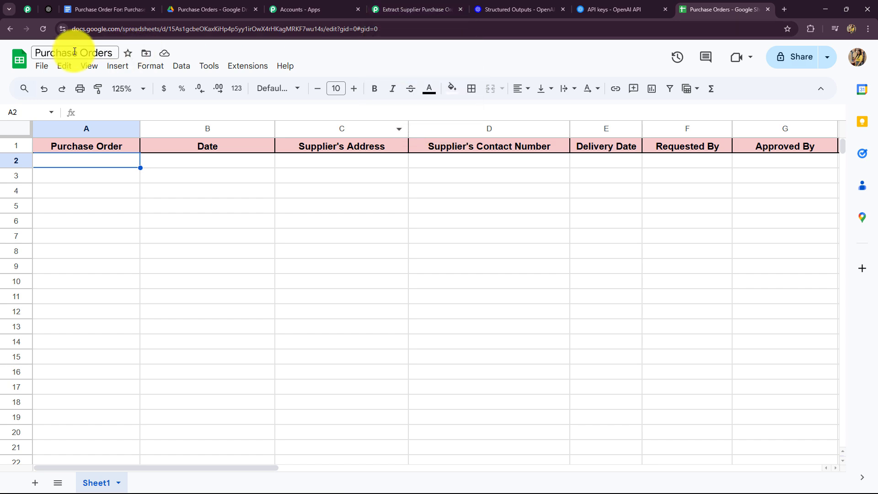
Step: Add a Google Sheets action after the Line Itemizer step with the Add New Row event
left_click(402, 6)
left_click(456, 237)
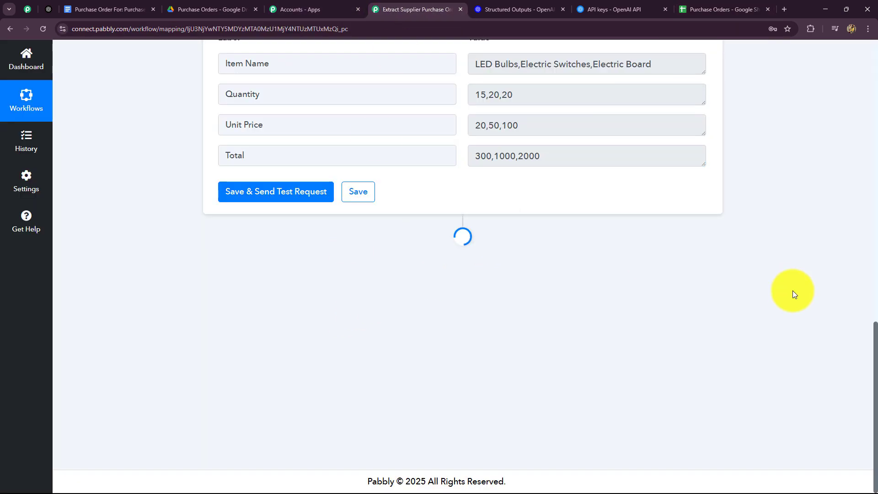
left_click(279, 246)
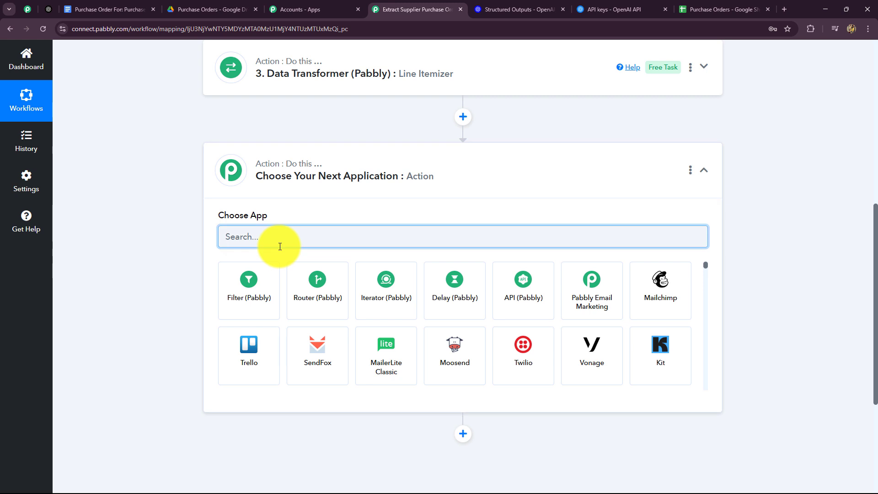
type("Googl")
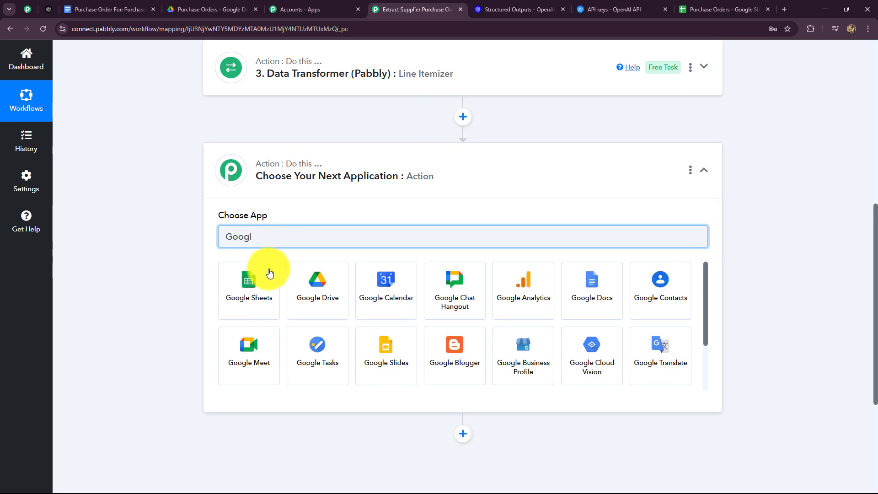
left_click(234, 284)
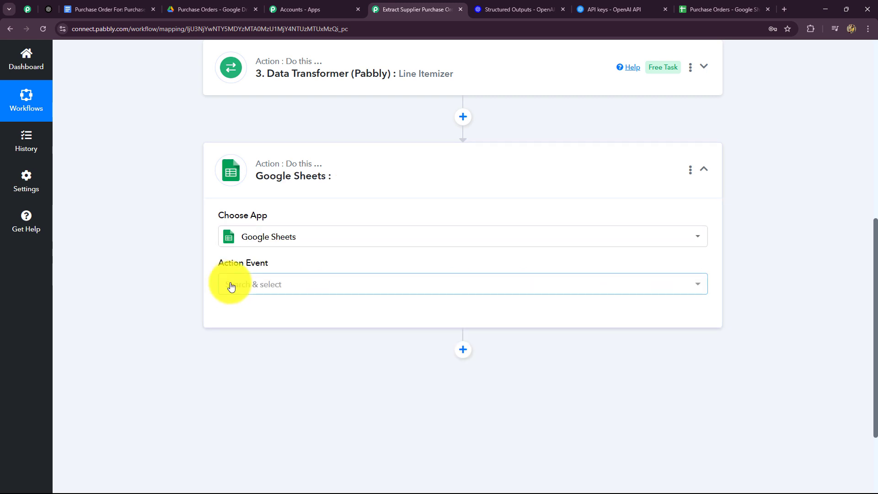
left_click(231, 283)
left_click(249, 115)
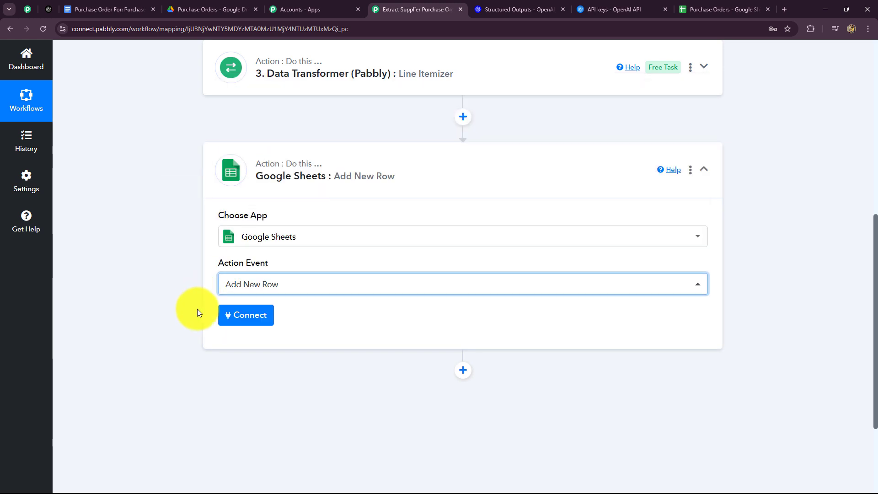
Step: Connect the Google Sheets action through a new connection, authorising it by signing in with Google
scroll(197, 308, "up", 6)
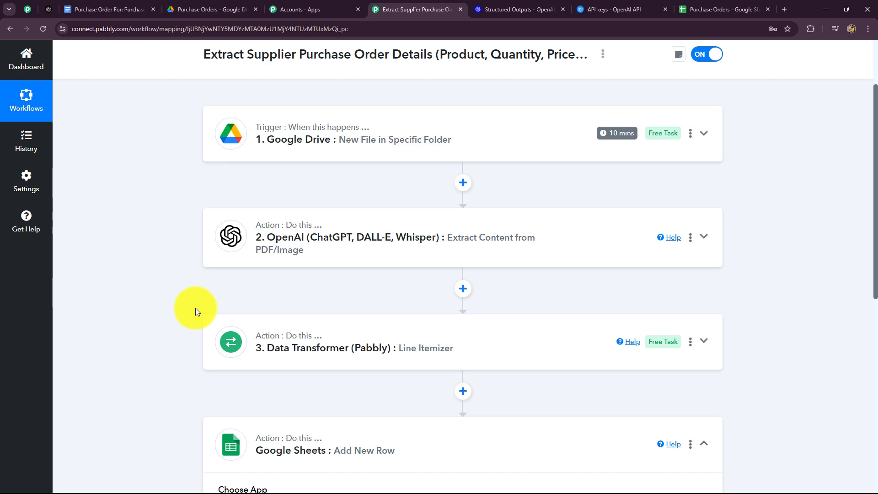
scroll(195, 308, "down", 6)
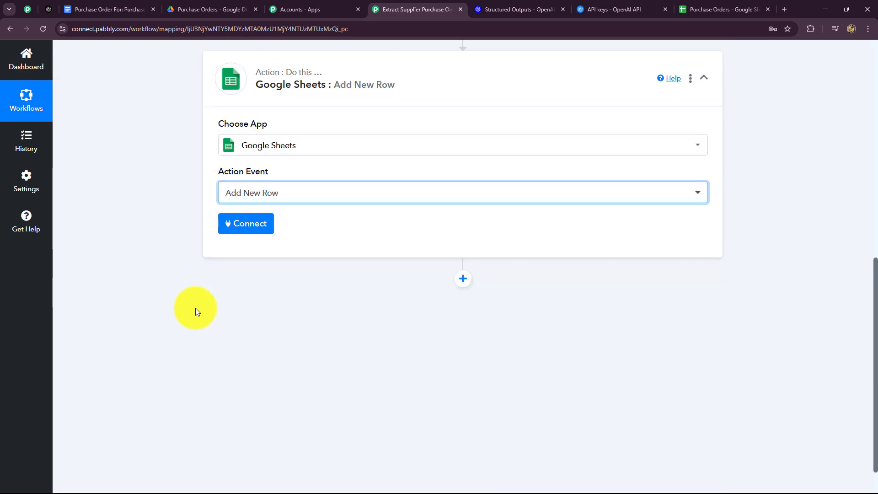
left_click(724, 9)
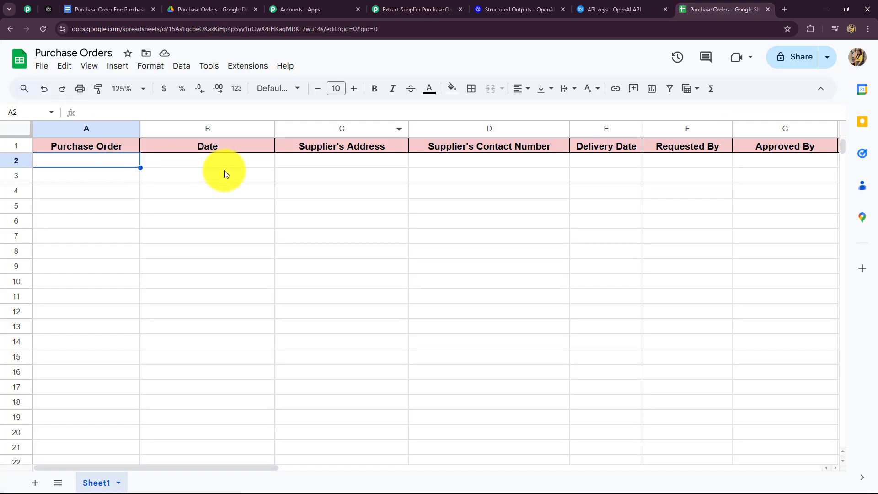
left_click(397, 6)
left_click(253, 231)
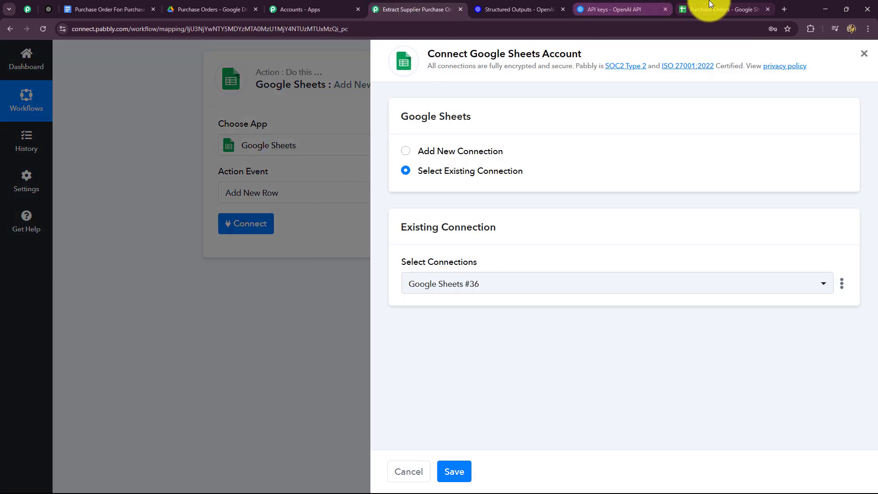
left_click(709, 4)
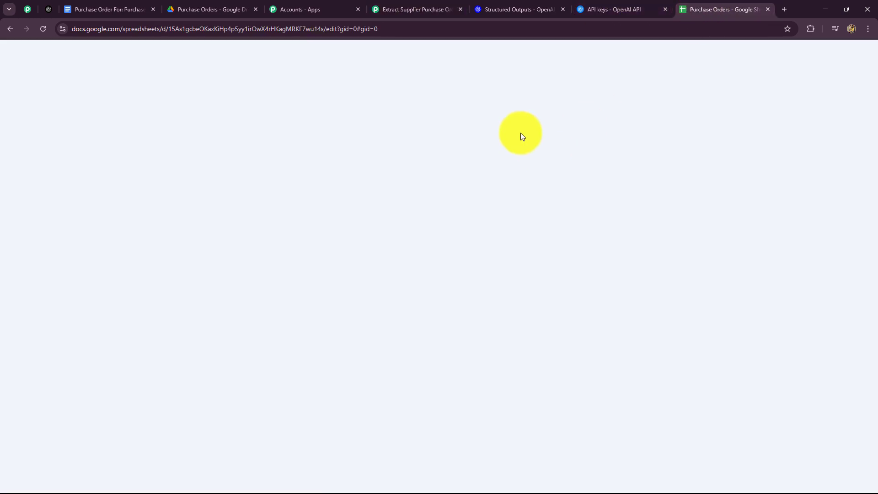
left_click(402, 8)
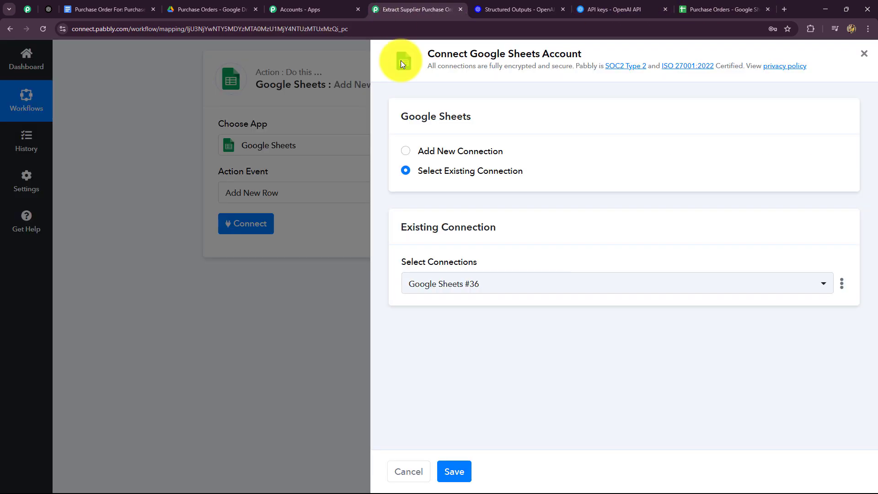
left_click(406, 150)
left_click(503, 313)
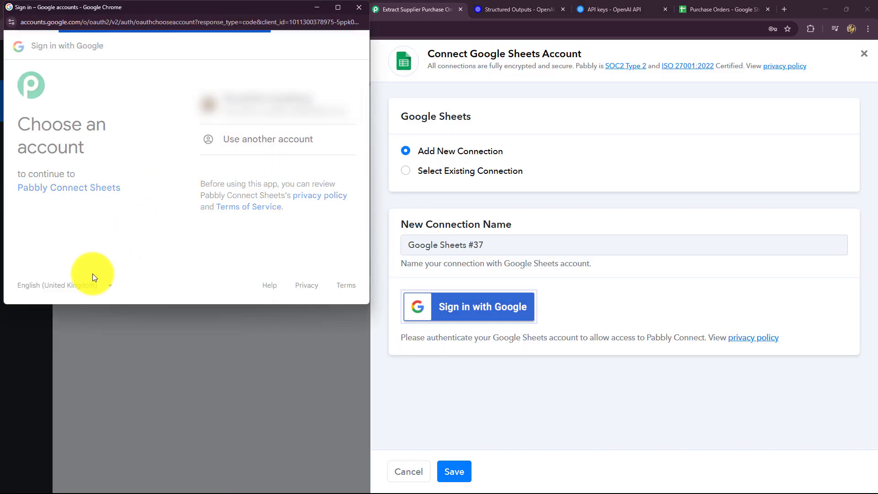
scroll(92, 273, "down", 3)
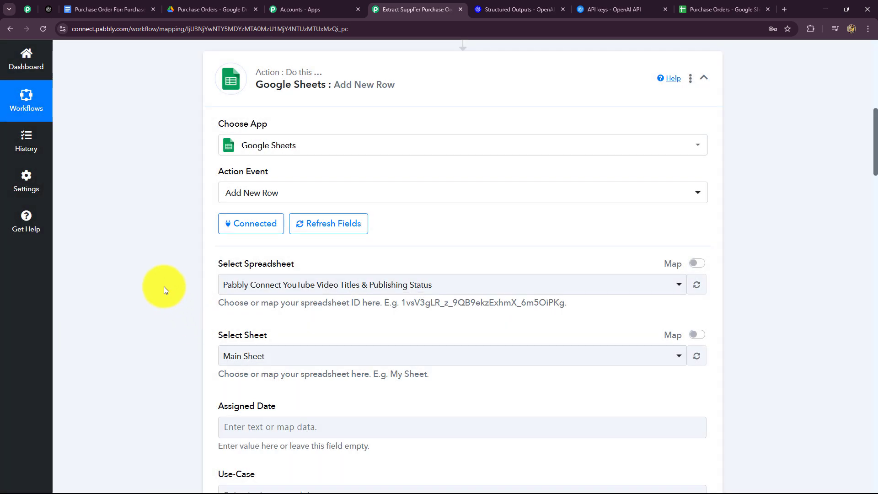
Step: Select the Purchase Orders spreadsheet and its Sheet1 as the destination for the new row
scroll(150, 283, "down", 4)
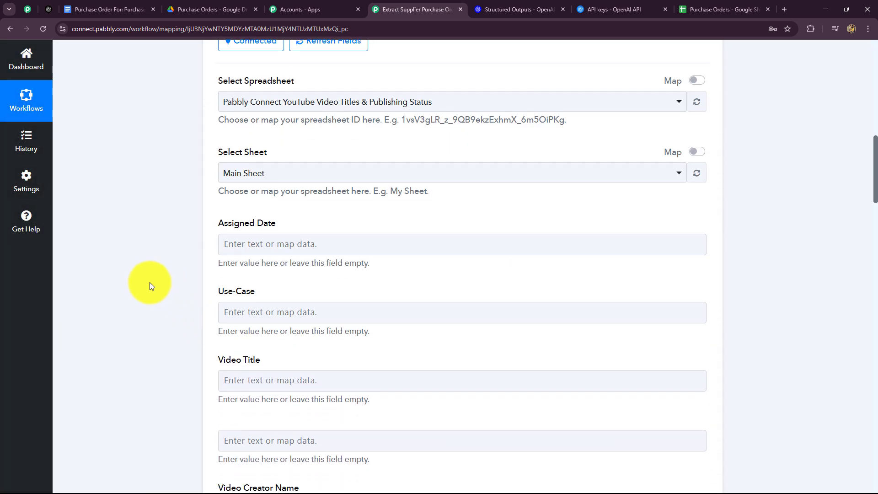
scroll(150, 283, "up", 2)
left_click(297, 193)
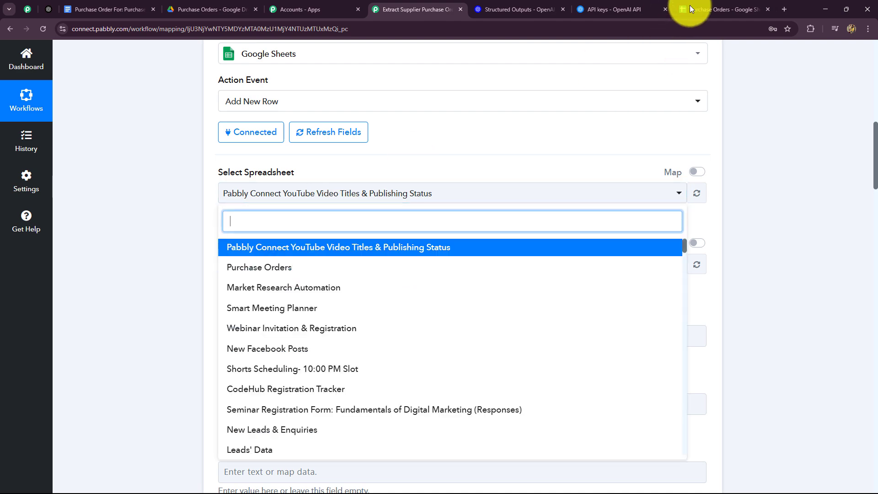
left_click(724, 10)
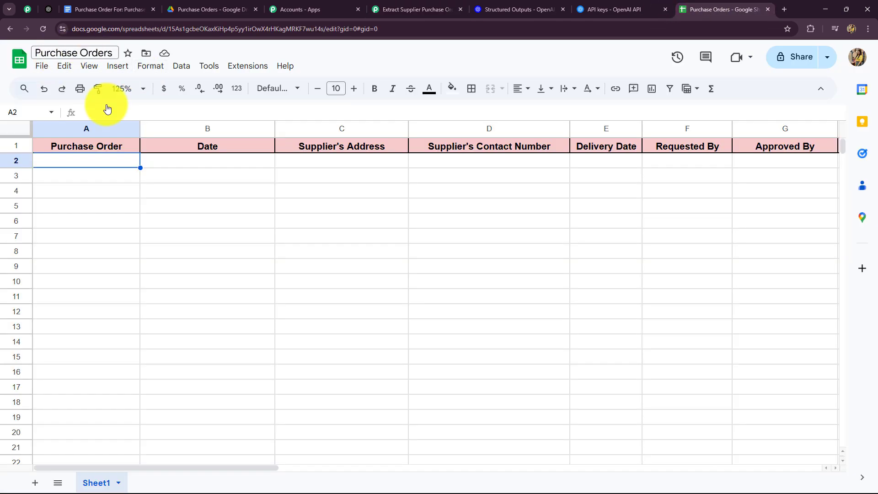
left_click(413, 10)
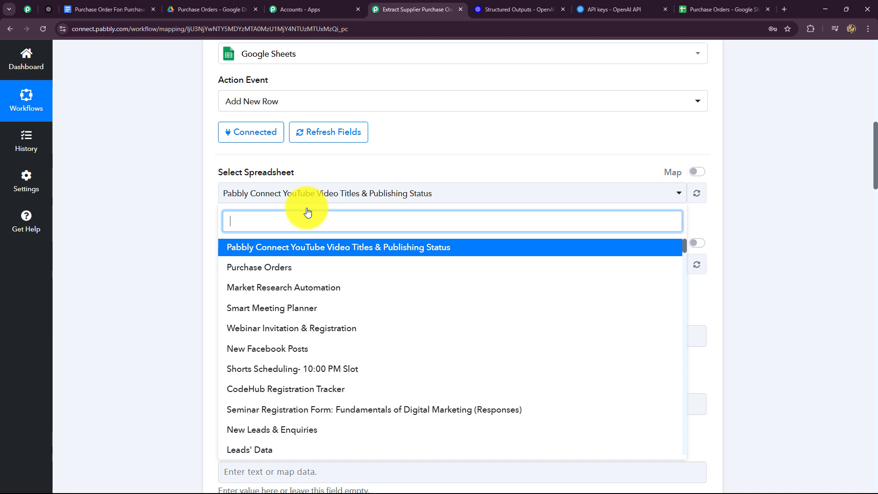
left_click(263, 266)
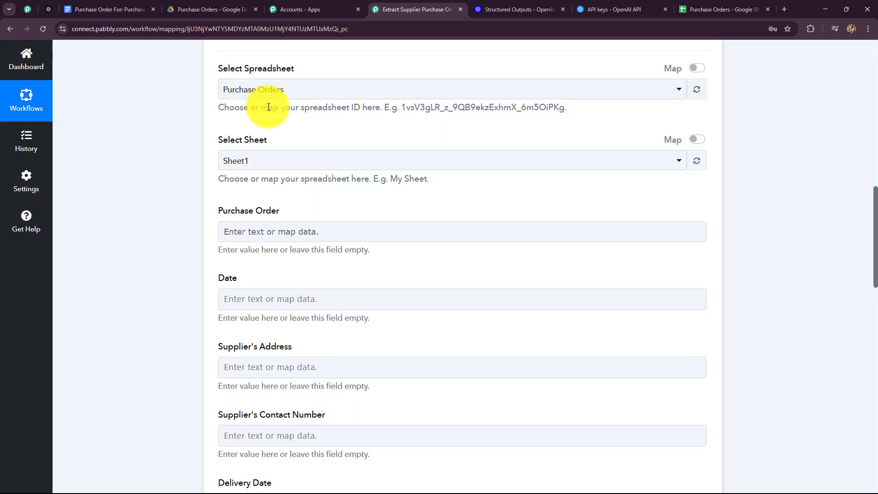
left_click(274, 100)
left_click(204, 131)
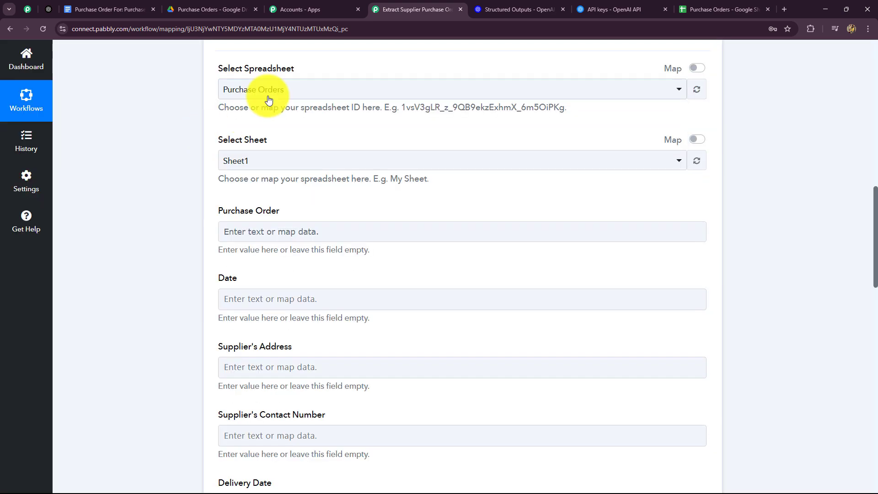
left_click(269, 163)
left_click(229, 217)
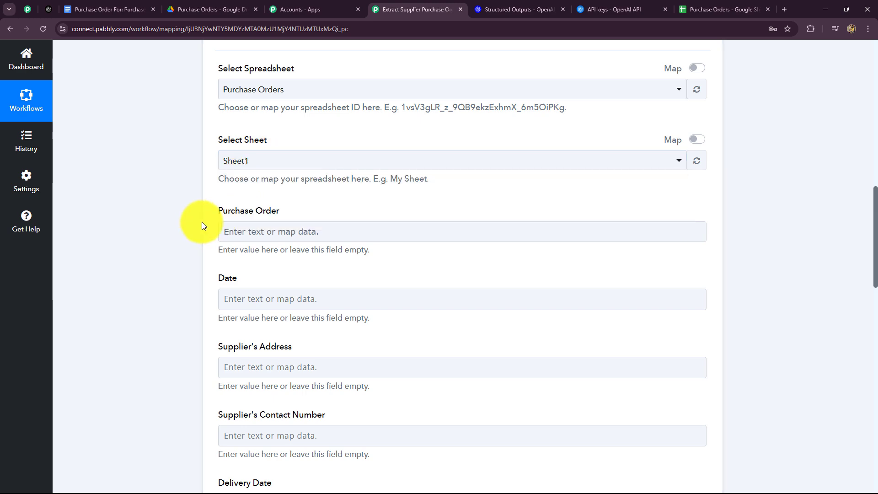
Step: Review the spreadsheet's column headings and map Po Number from the OpenAI extraction step into the Purchase Order field
left_click(717, 3)
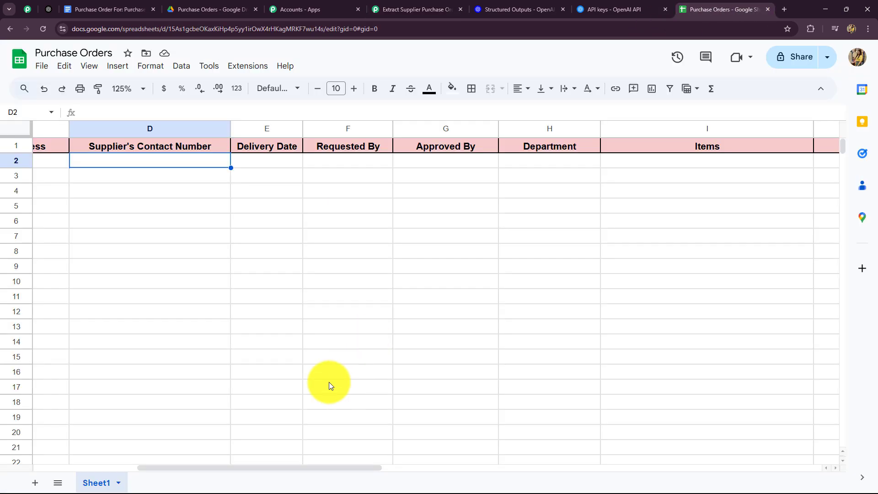
left_click(407, 4)
scroll(247, 183, "down", 2)
left_click(260, 140)
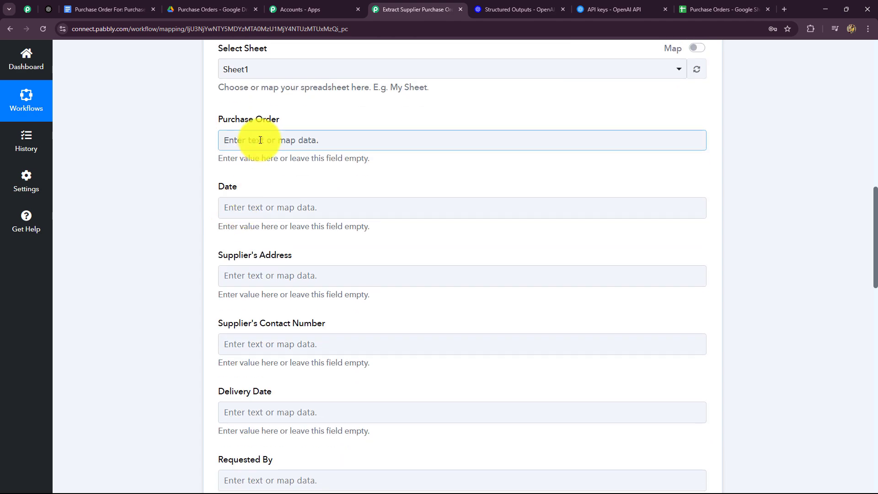
scroll(274, 215, "down", 2)
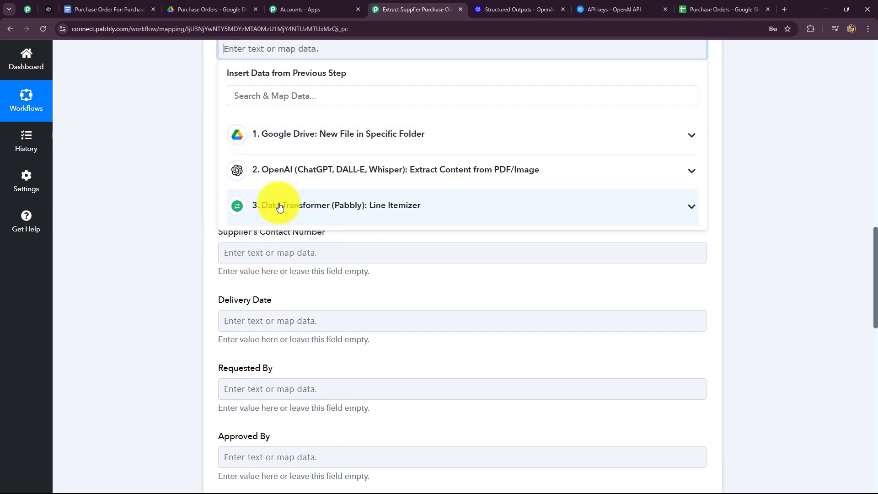
left_click(279, 207)
left_click(294, 176)
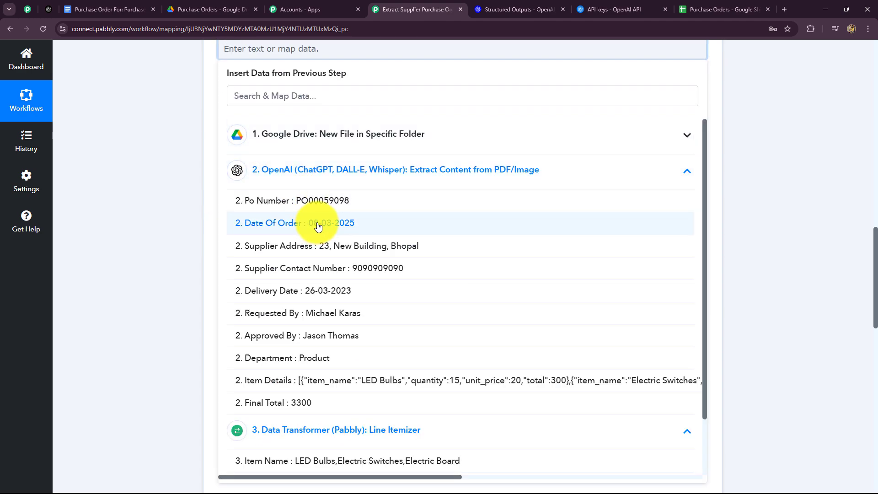
left_click(284, 201)
Step: Map Date Of Order from the OpenAI extraction step into the Date field
left_click(299, 130)
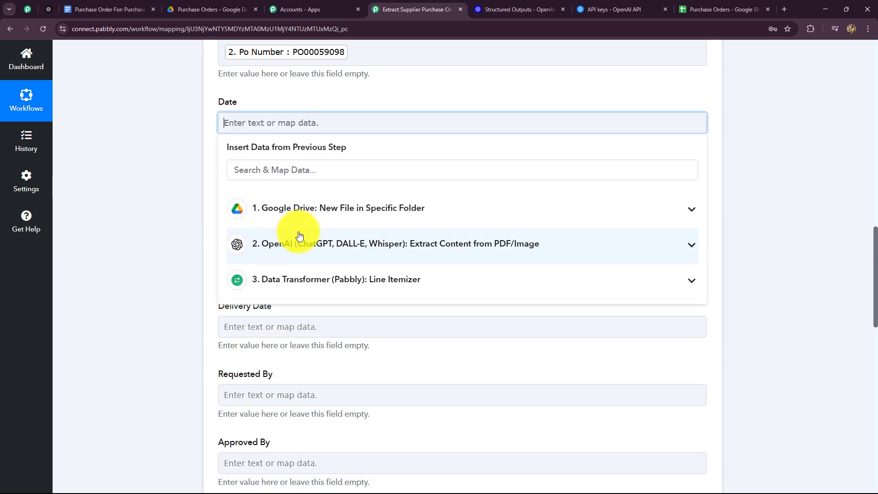
left_click(299, 236)
left_click(342, 299)
left_click(160, 221)
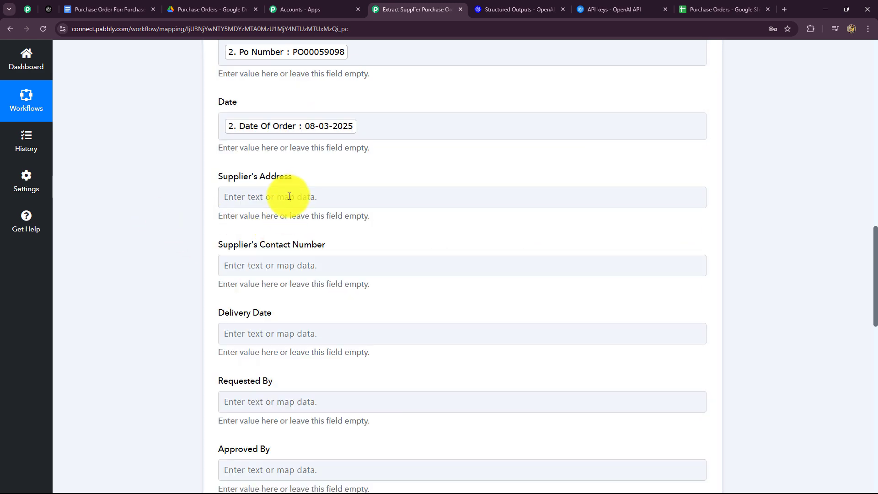
Step: Map Supplier Address from the OpenAI extraction step into the Supplier's Address field
left_click(289, 196)
scroll(293, 201, "down", 2)
left_click(308, 227)
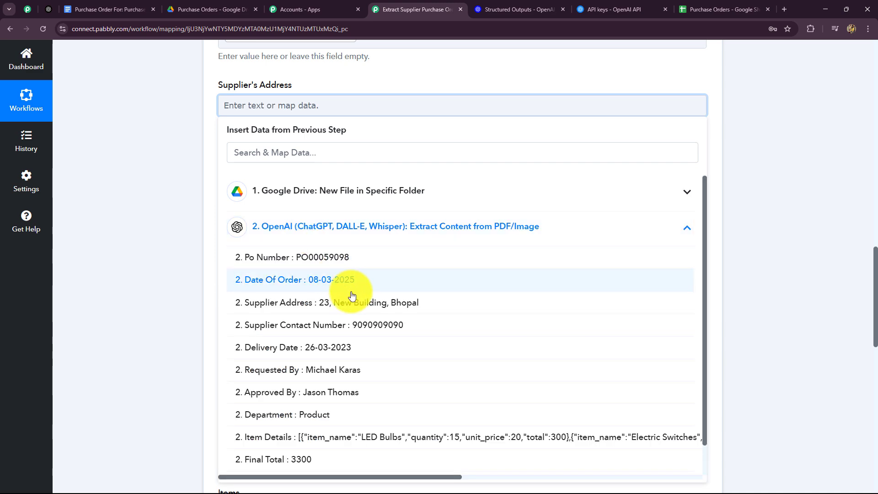
left_click(358, 302)
left_click(133, 210)
scroll(292, 146, "down", 4)
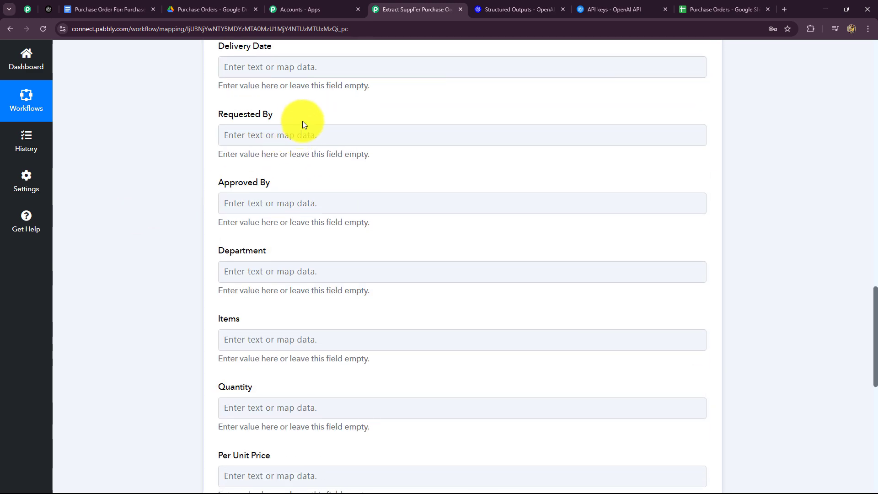
Step: Check the spreadsheet's column headings and map Supplier Contact Number from the OpenAI extraction step into the Supplier's Contact Number field
scroll(303, 121, "up", 4)
left_click(720, 8)
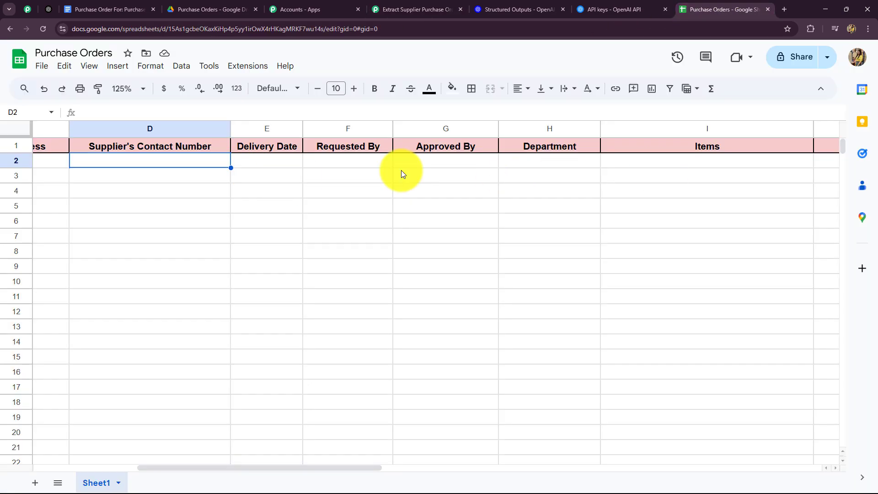
left_click(416, 9)
left_click(310, 180)
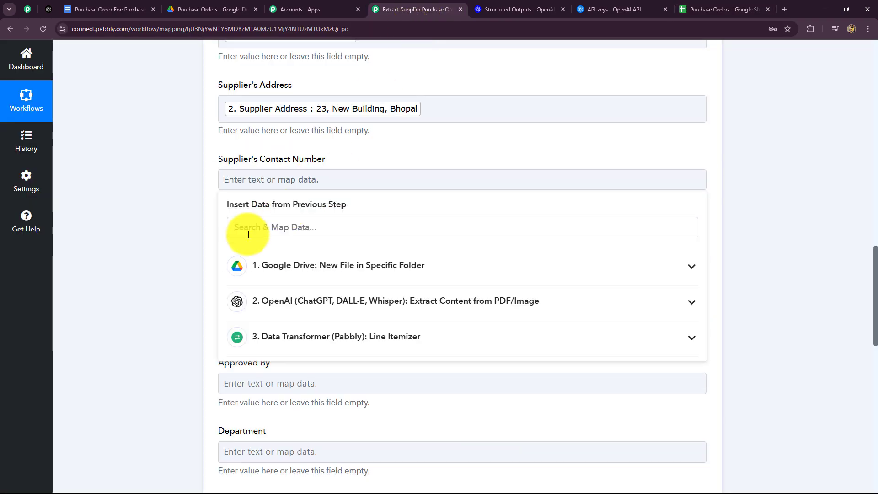
scroll(158, 267, "down", 2)
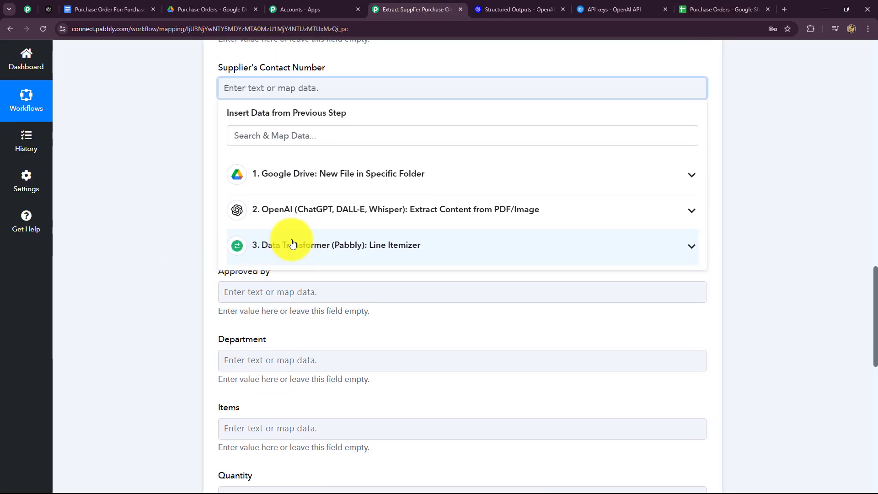
left_click(316, 214)
left_click(348, 315)
left_click(165, 228)
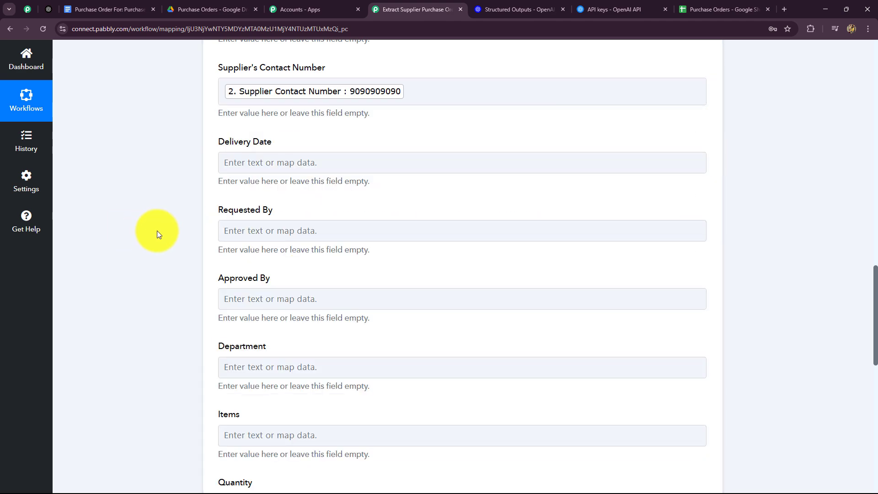
Step: Map Delivery Date from the OpenAI extraction step into the Delivery Date field
scroll(219, 241, "down", 2)
scroll(220, 241, "up", 2)
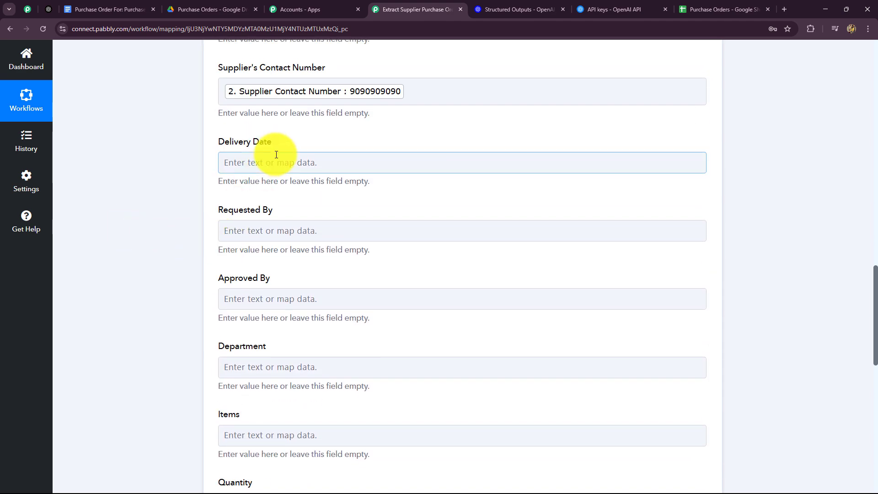
left_click(279, 160)
left_click(322, 298)
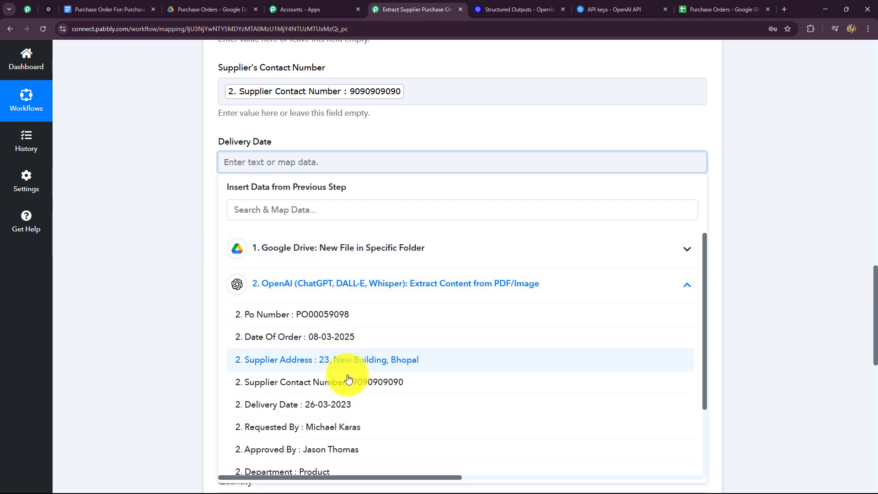
left_click(349, 412)
left_click(174, 345)
Step: Map Requested By and Approved By from the OpenAI extraction step into their matching fields
scroll(173, 344, "down", 4)
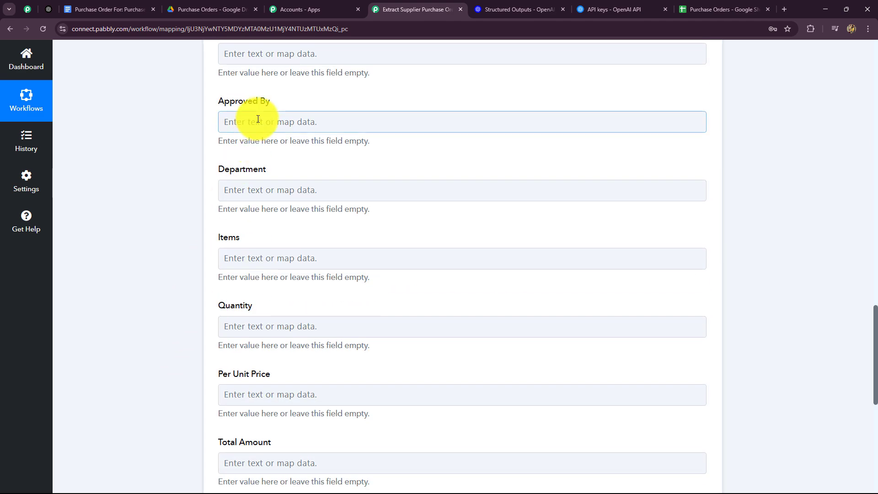
scroll(257, 169, "up", 2)
left_click(256, 144)
left_click(335, 276)
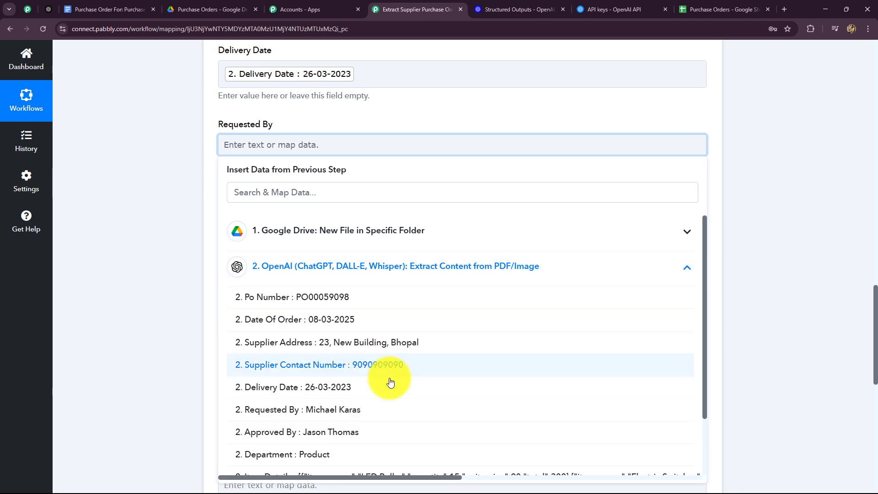
left_click(347, 445)
left_click(316, 258)
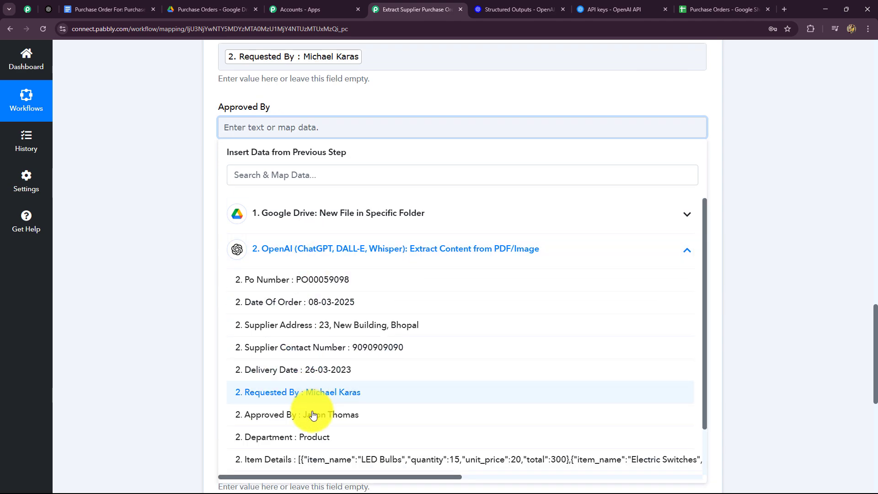
left_click(314, 463)
left_click(512, 115)
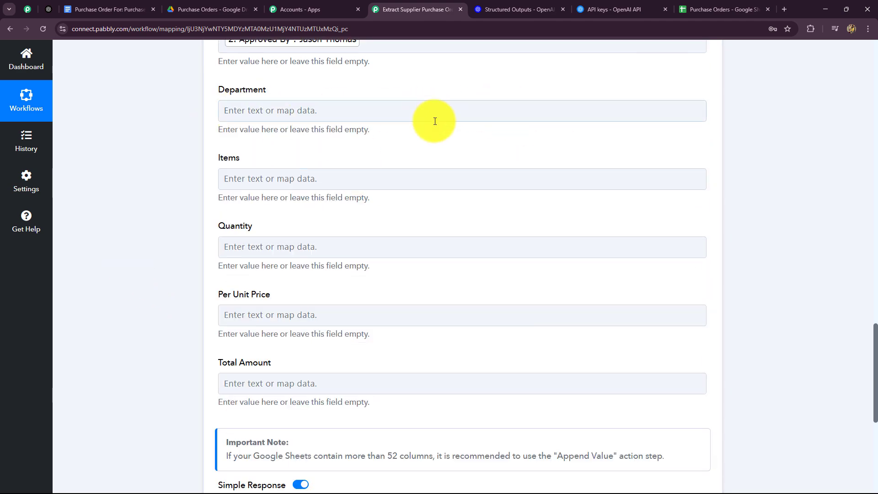
left_click(411, 384)
Step: Map Department from the OpenAI extraction step into the Department field
left_click(370, 112)
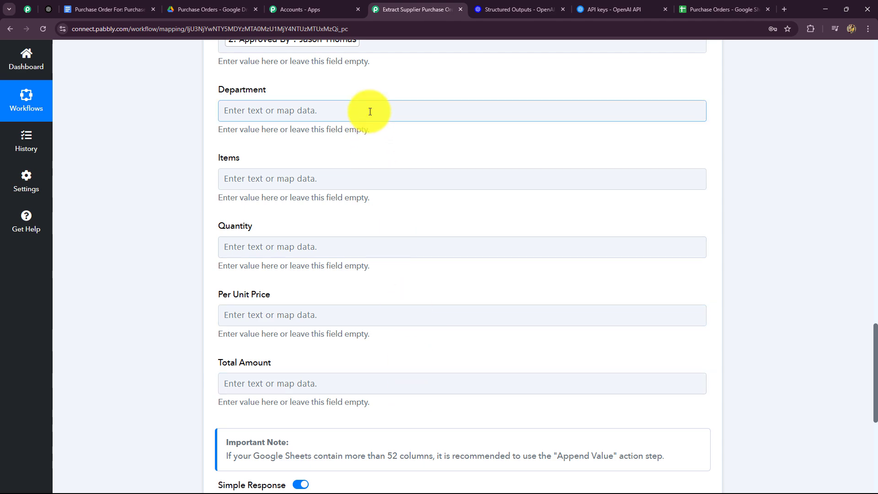
left_click(343, 231)
scroll(169, 218, "up", 2)
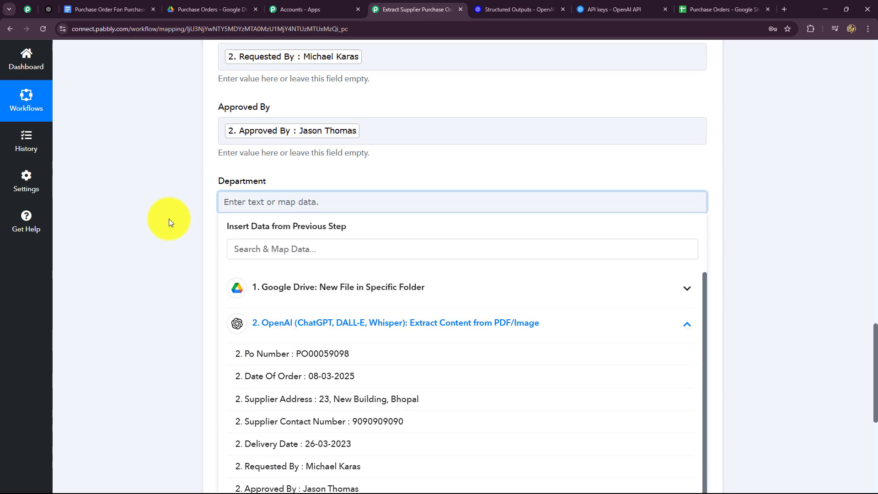
scroll(168, 243, "down", 3)
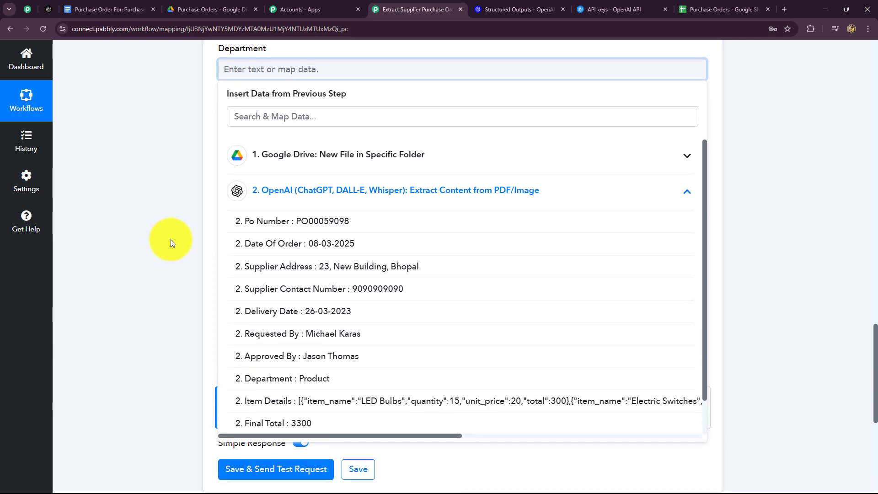
scroll(172, 243, "down", 1)
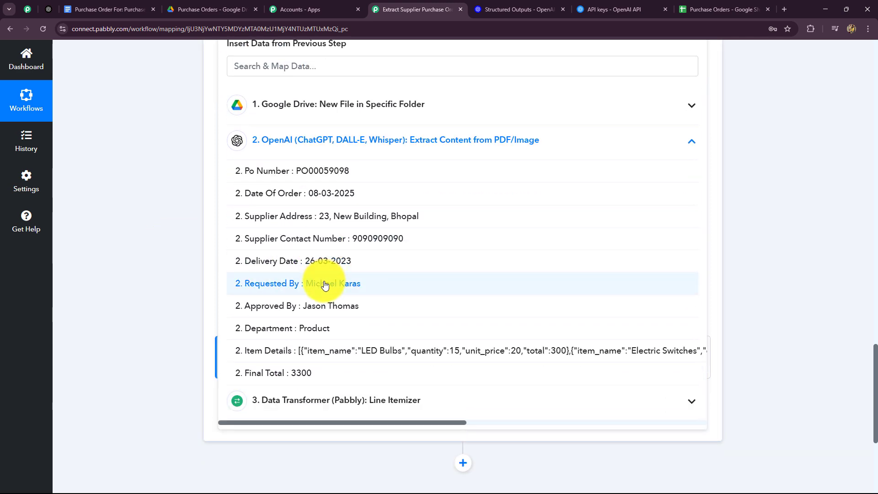
scroll(178, 125, "up", 2)
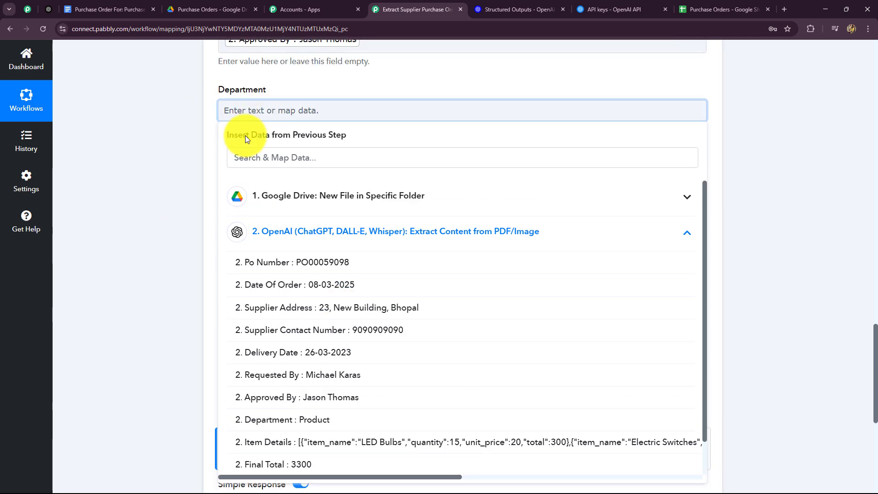
scroll(320, 297, "down", 2)
left_click(334, 328)
Step: Map Item Name from the Data Transformer Line Itemizer step into the Items field
scroll(205, 185, "down", 5)
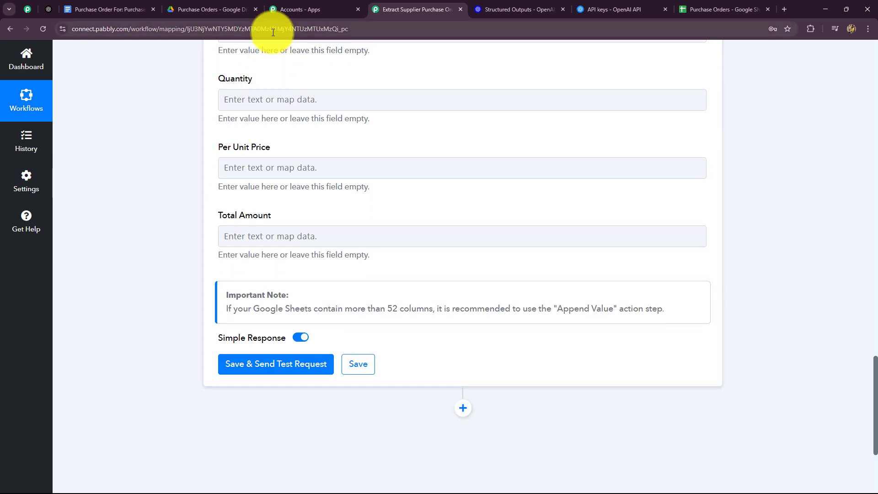
scroll(265, 65, "up", 2)
left_click(270, 124)
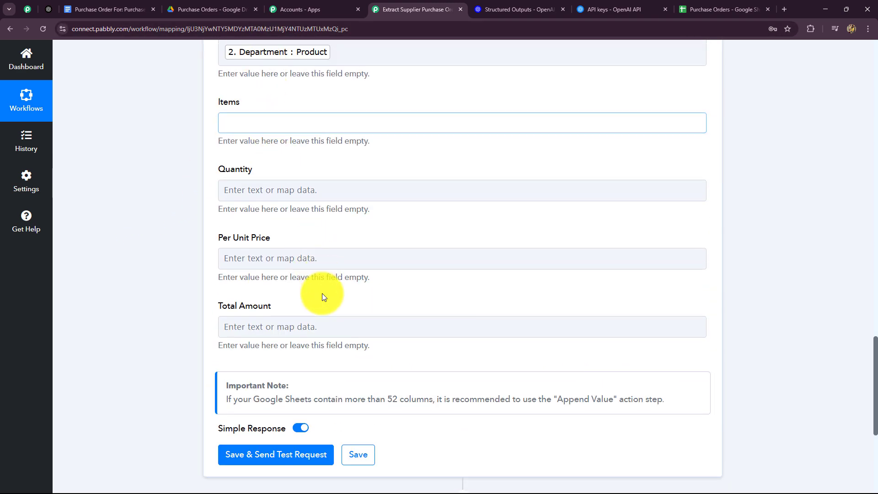
left_click(308, 287)
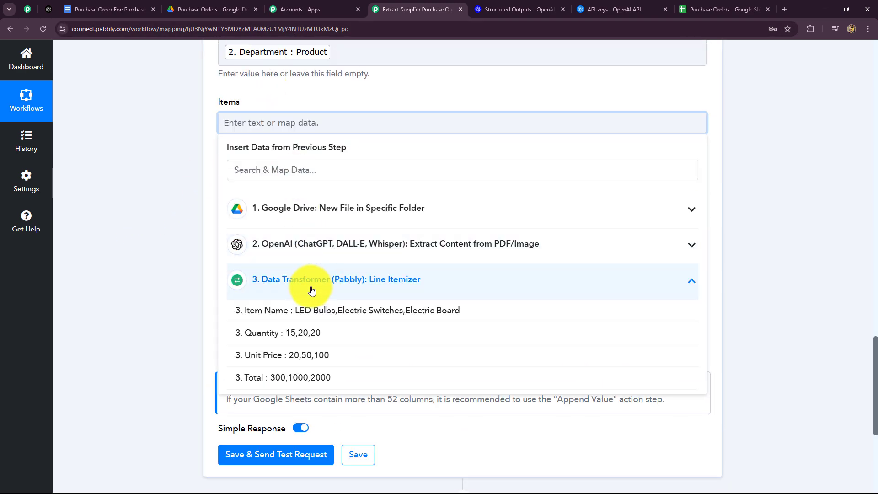
left_click(326, 317)
left_click(189, 243)
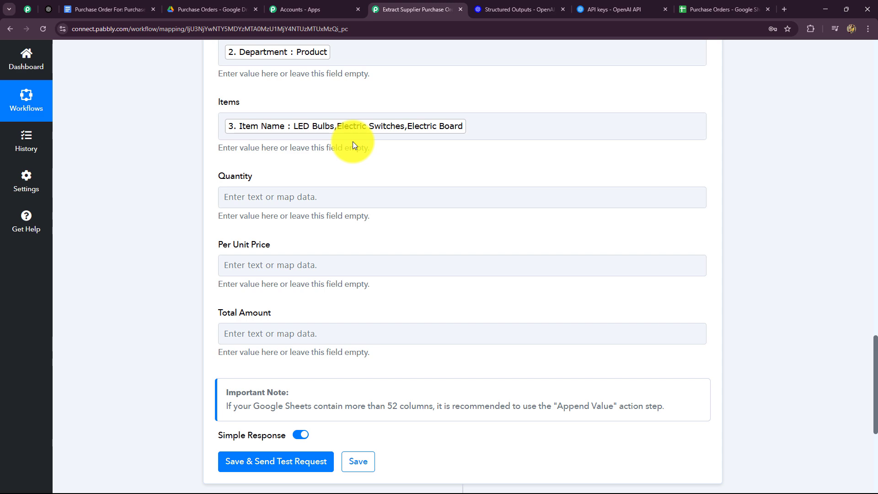
Step: Map Quantity from the Line Itemizer step into the Quantity field
scroll(258, 192, "down", 4)
scroll(261, 184, "up", 4)
left_click(259, 196)
scroll(175, 217, "down", 2)
left_click(283, 261)
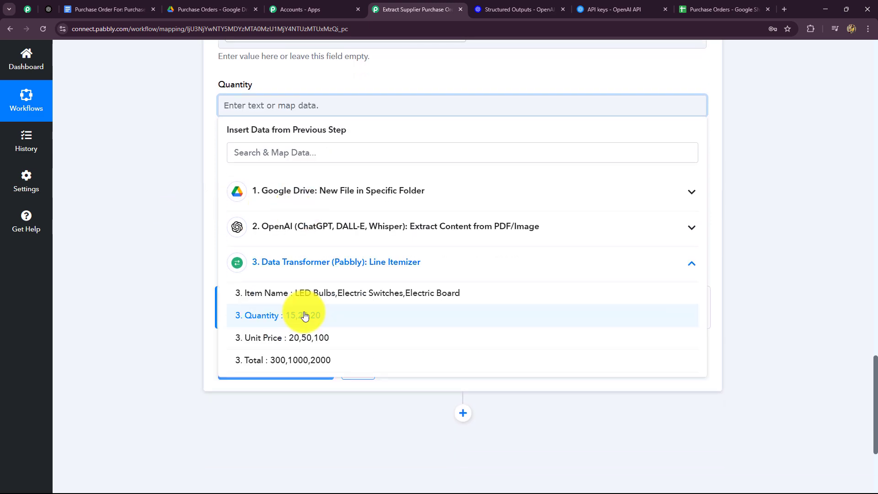
left_click(303, 315)
Step: Map Unit Price from the Line Itemizer step into the Per Unit Price field
left_click(284, 176)
scroll(292, 205, "down", 2)
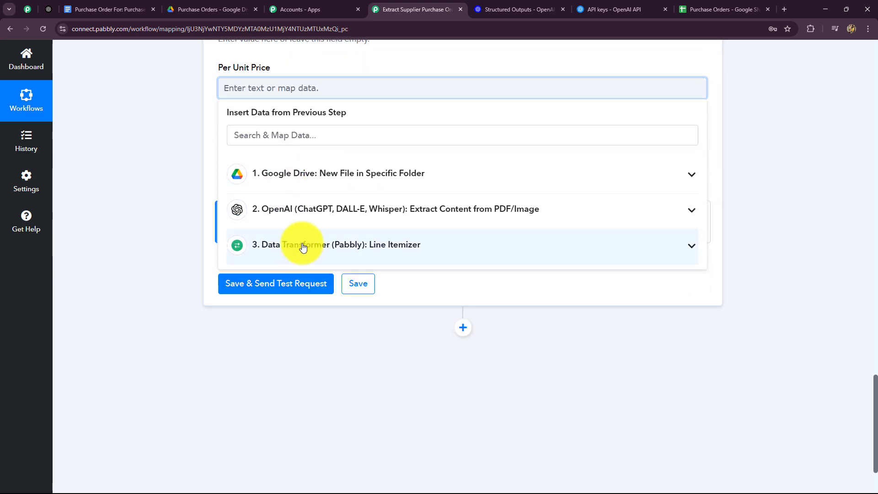
left_click(297, 245)
left_click(310, 319)
Step: Map Final Total from the OpenAI extraction step into Total Amount, and save the action with a test request
left_click(291, 163)
left_click(291, 319)
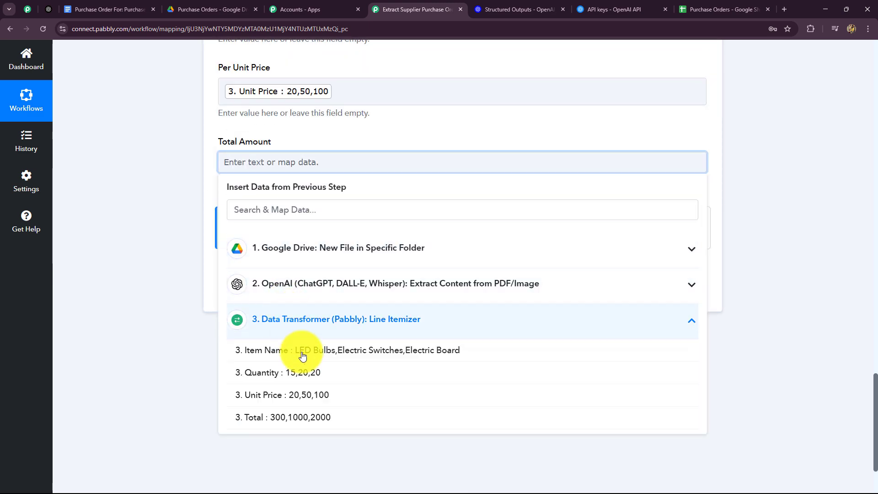
left_click(304, 284)
scroll(302, 365, "down", 2)
left_click(301, 429)
scroll(229, 247, "down", 2)
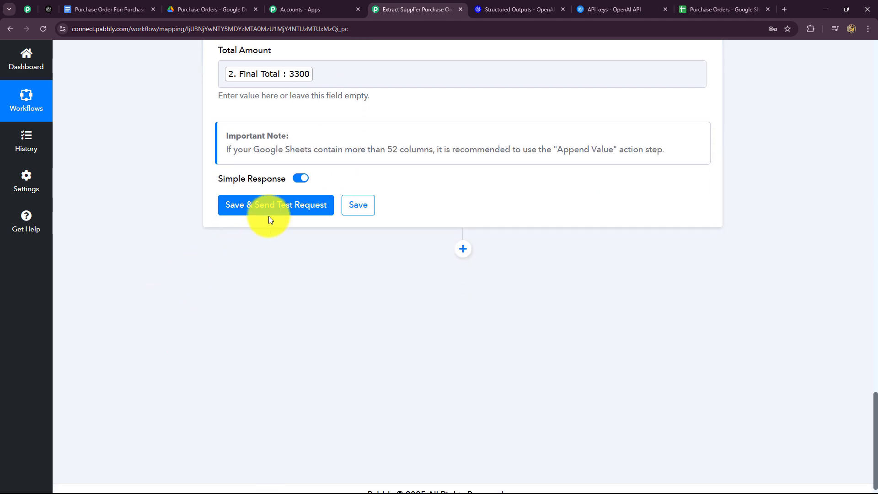
left_click(269, 208)
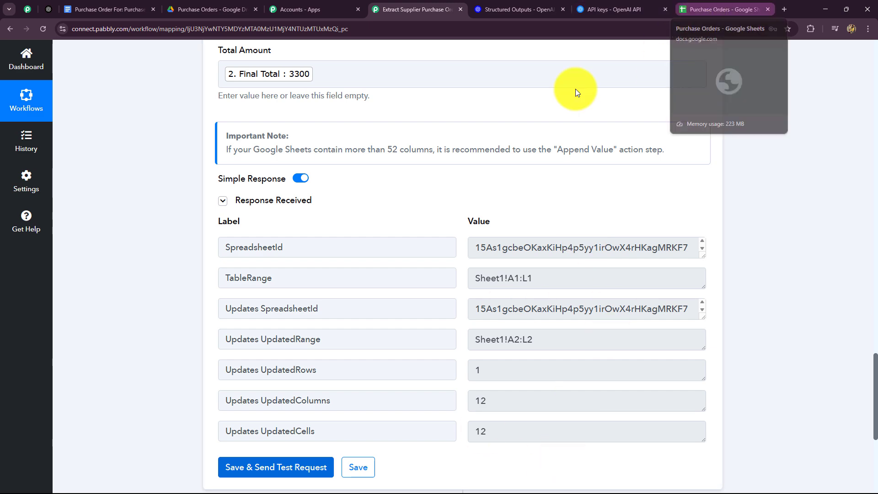
Step: Remove the pink fill colour from row 2 of the Purchase Orders spreadsheet
left_click(703, 7)
left_click(26, 160)
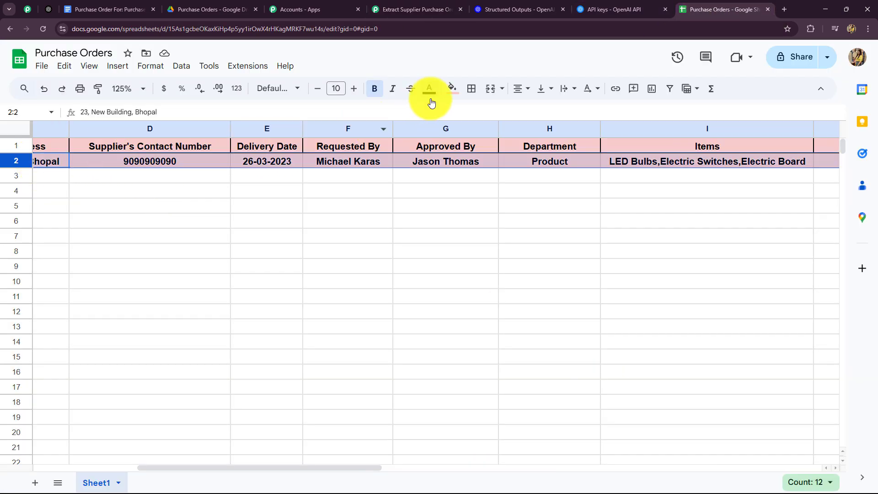
left_click(453, 89)
left_click(567, 131)
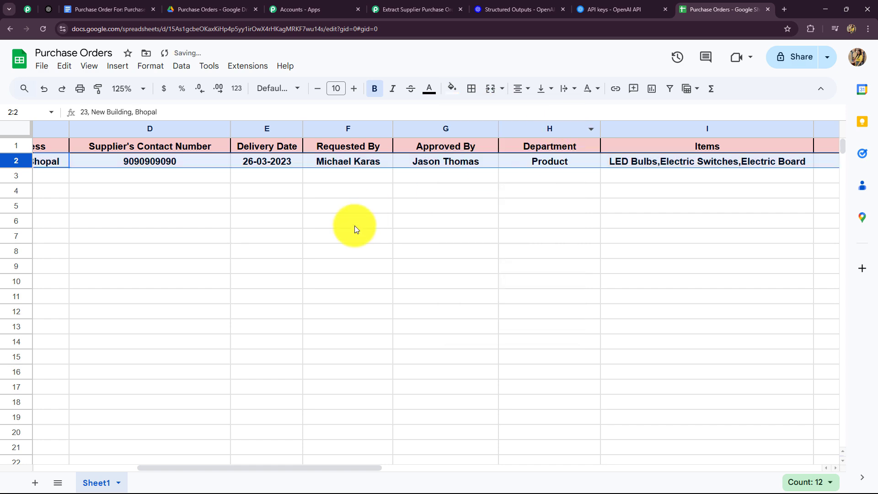
Step: Review the newly added purchase order row across the sheet's columns, from Purchase Order to Total Amount
left_click(355, 226)
left_click_drag(155, 465, 37, 454)
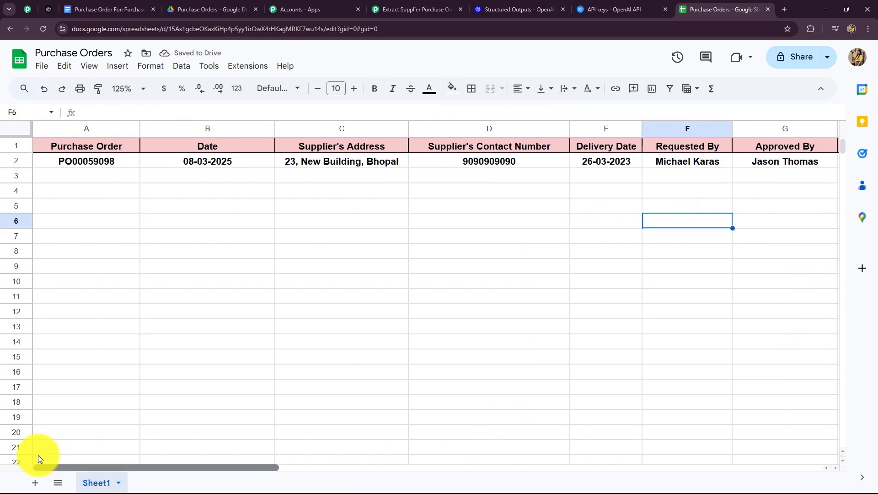
scroll(288, 482, "right", 6)
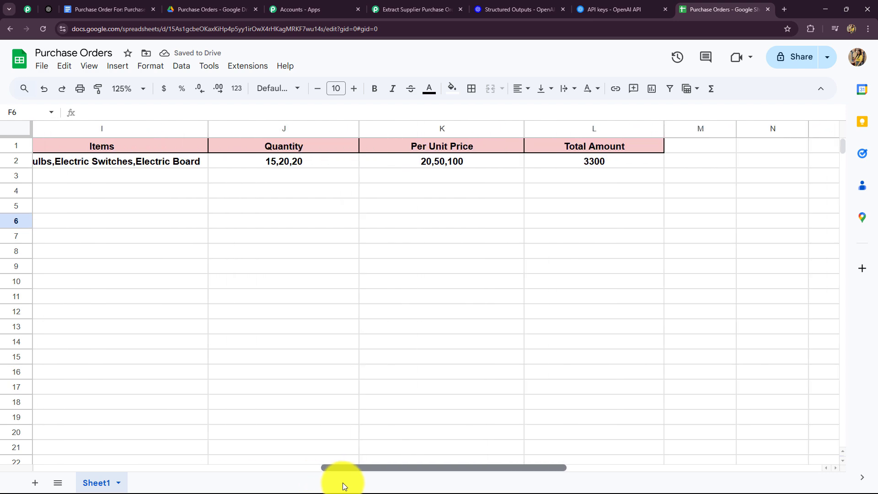
Step: Collapse the Google Sheets action in the workflow, recheck the spreadsheet row, and review the complete chain from its Google Drive trigger
left_click(413, 6)
scroll(762, 265, "up", 10)
scroll(762, 263, "up", 15)
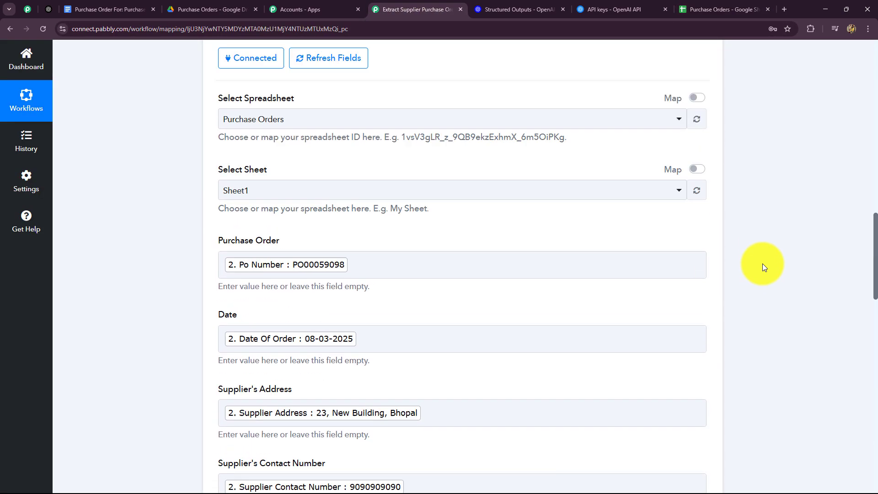
left_click(703, 255)
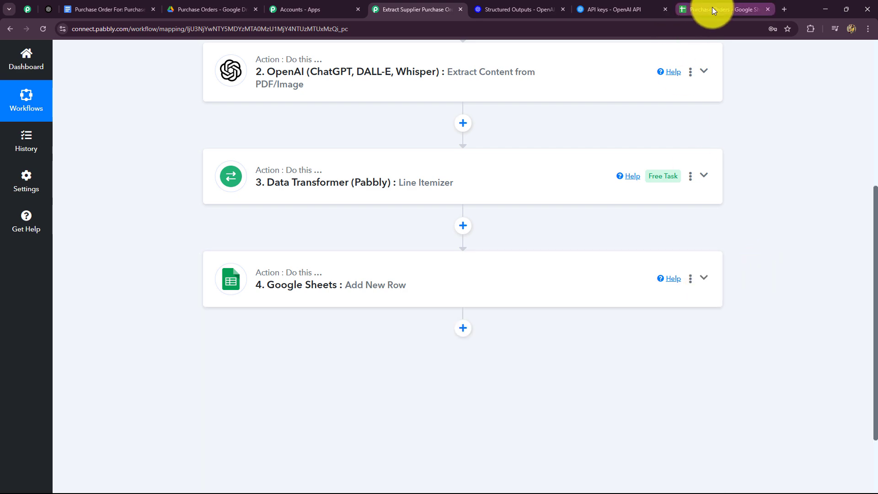
left_click(717, 9)
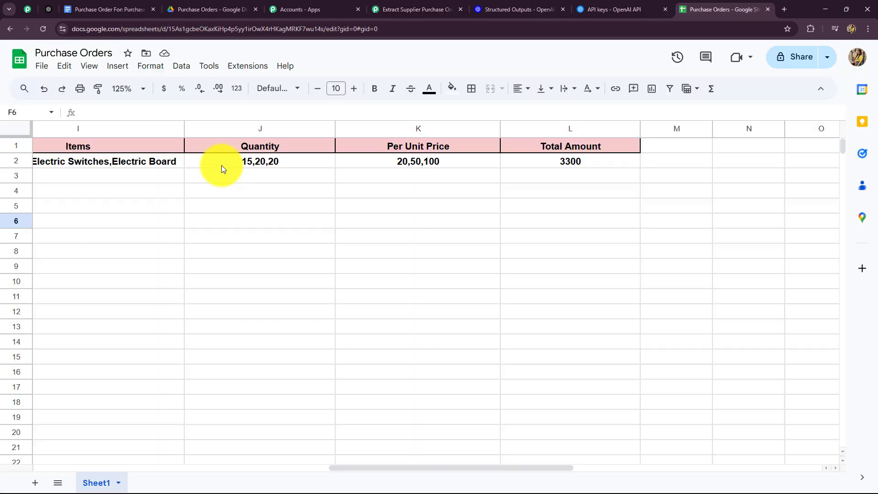
left_click(409, 5)
scroll(678, 254, "up", 5)
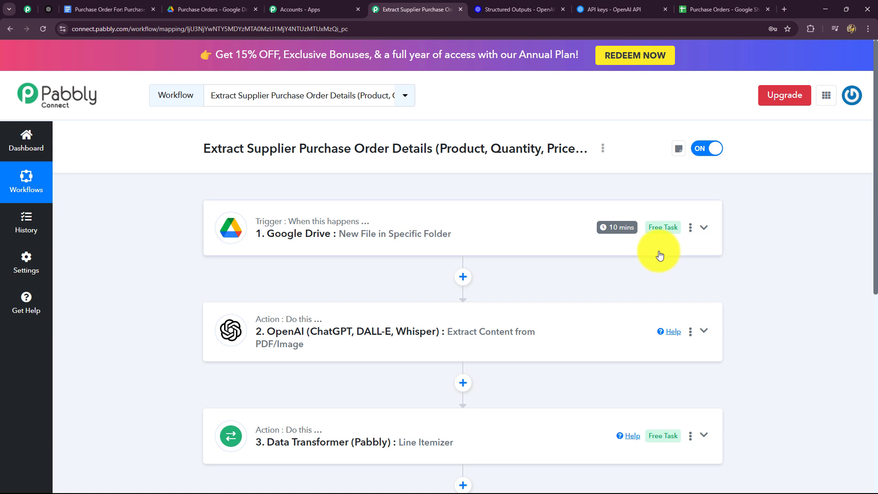